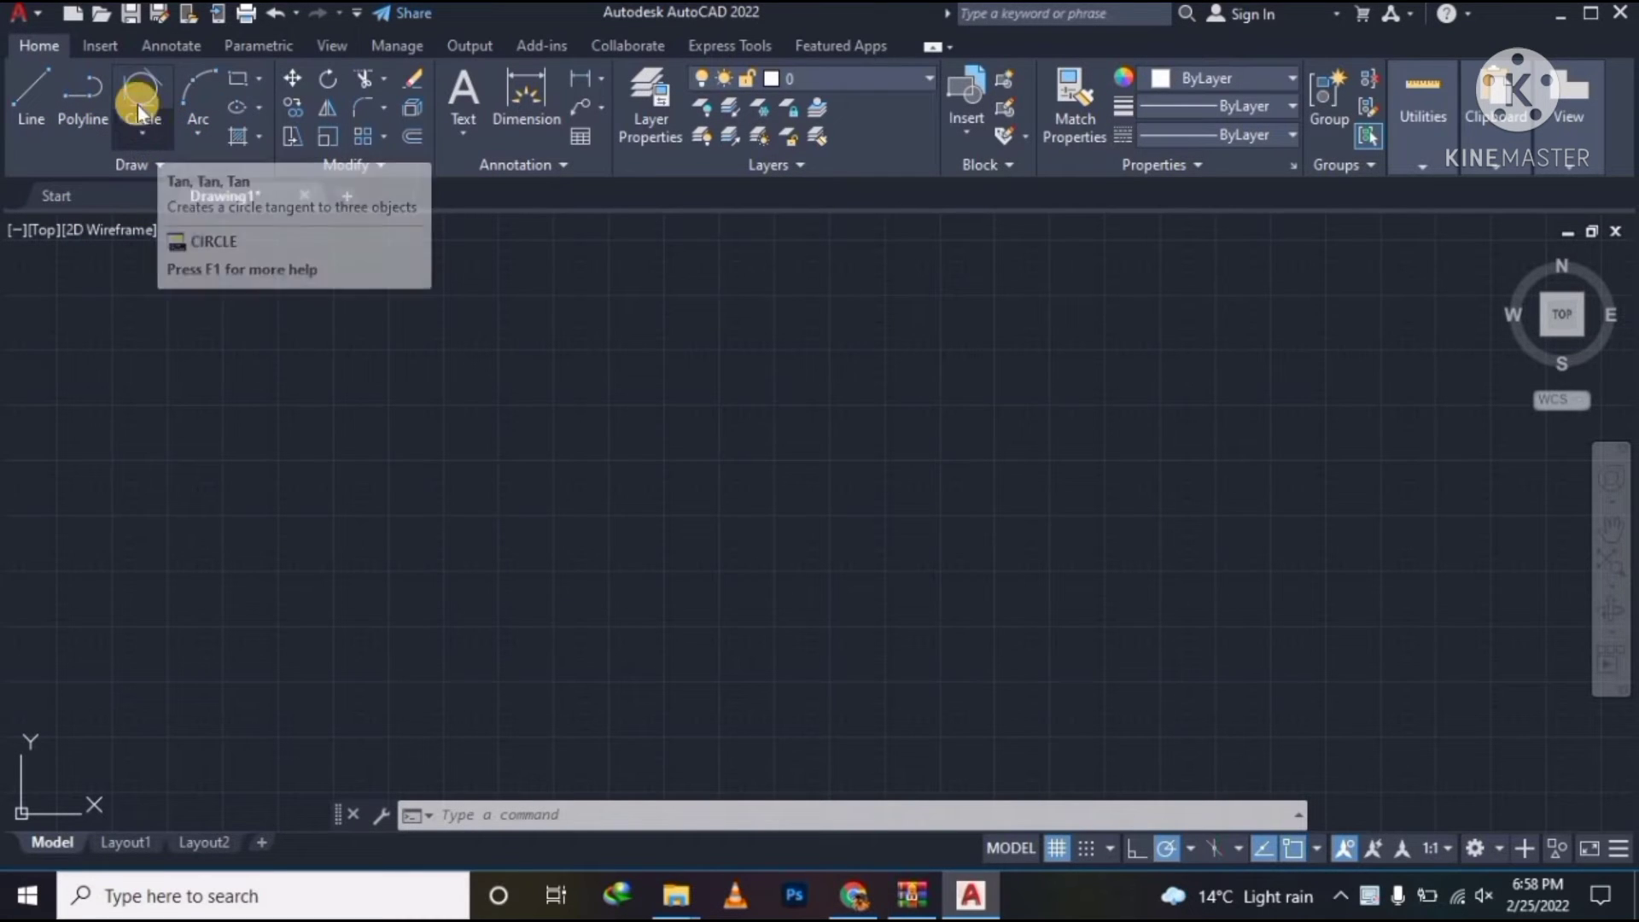
- Draw a circle with the Center, Radius method in the left part of the empty drawing, with a radius of 8"
left_click(147, 131)
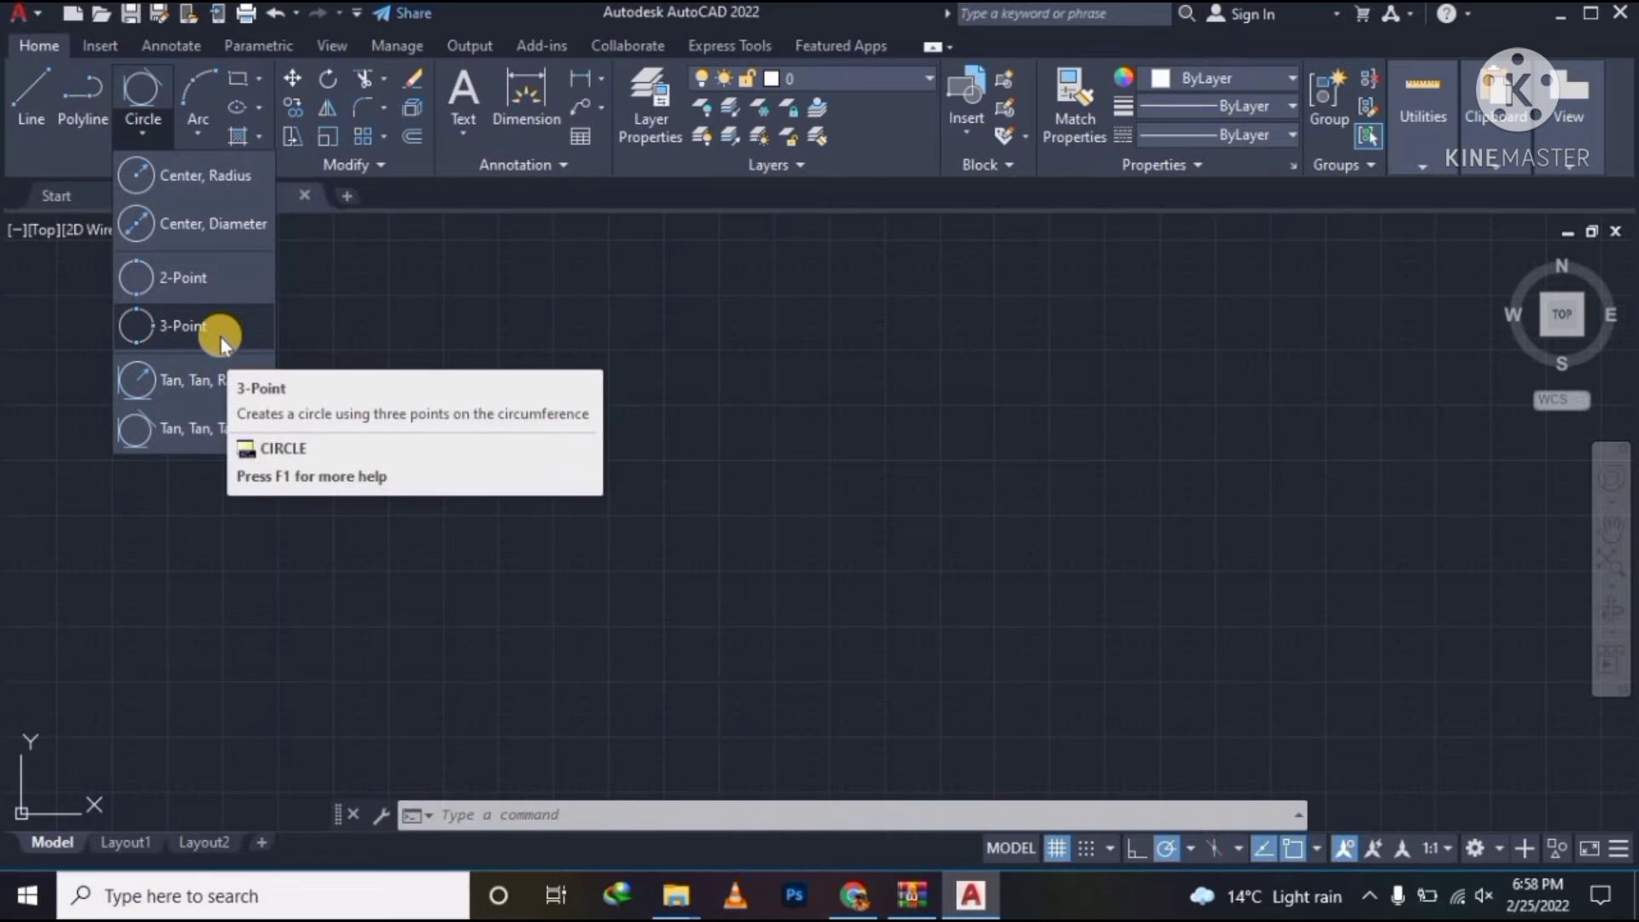
left_click(205, 181)
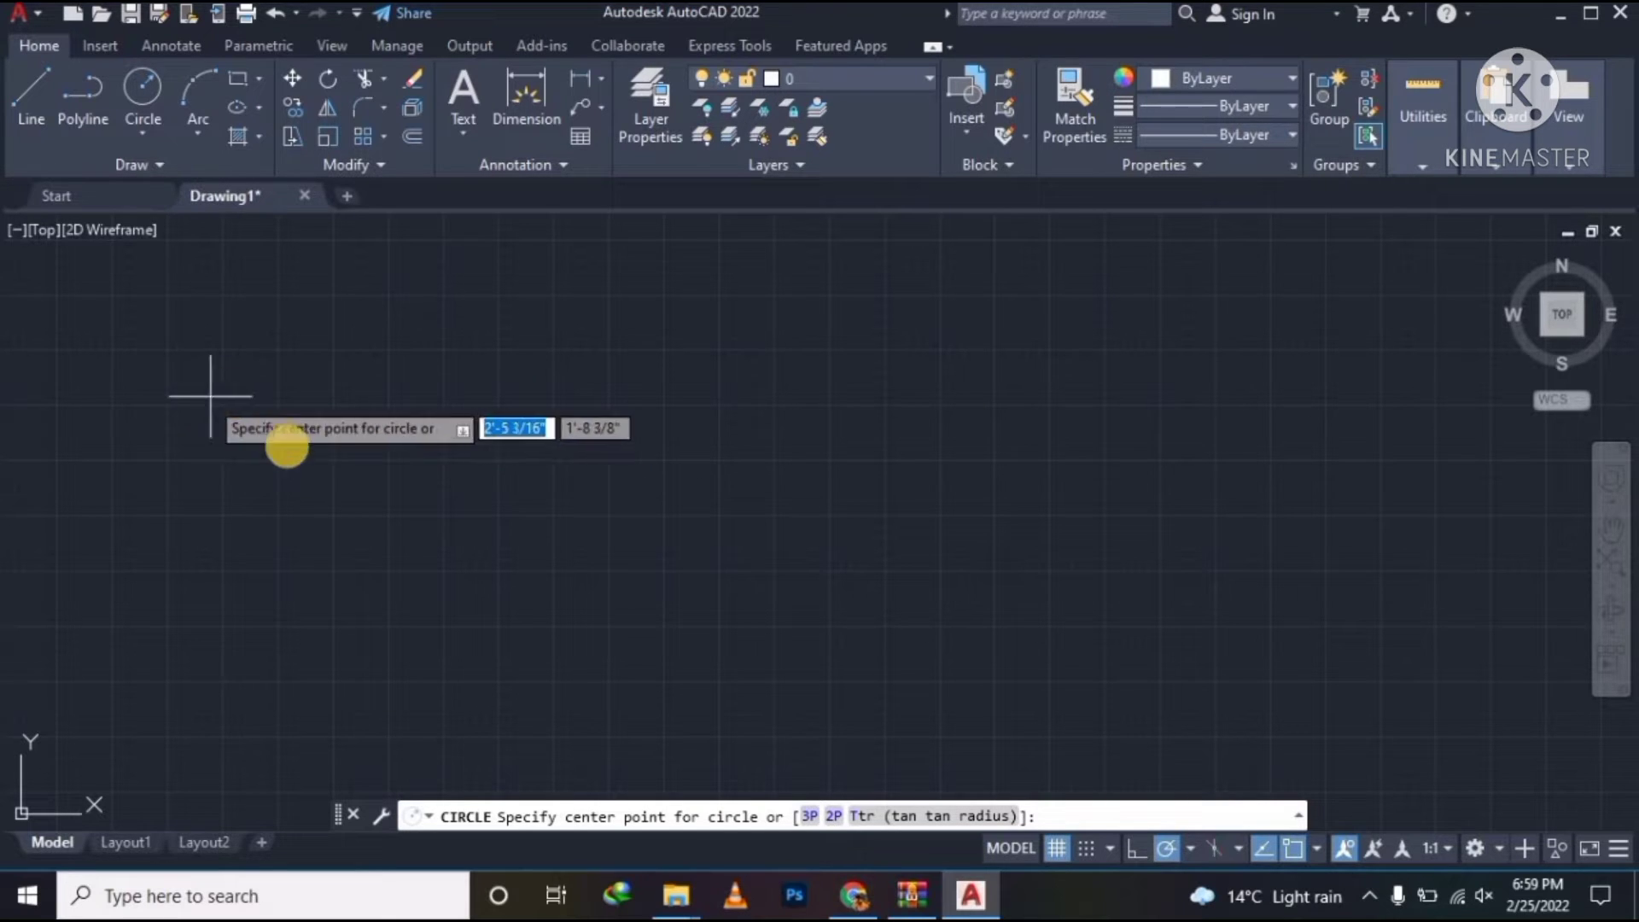
left_click(223, 466)
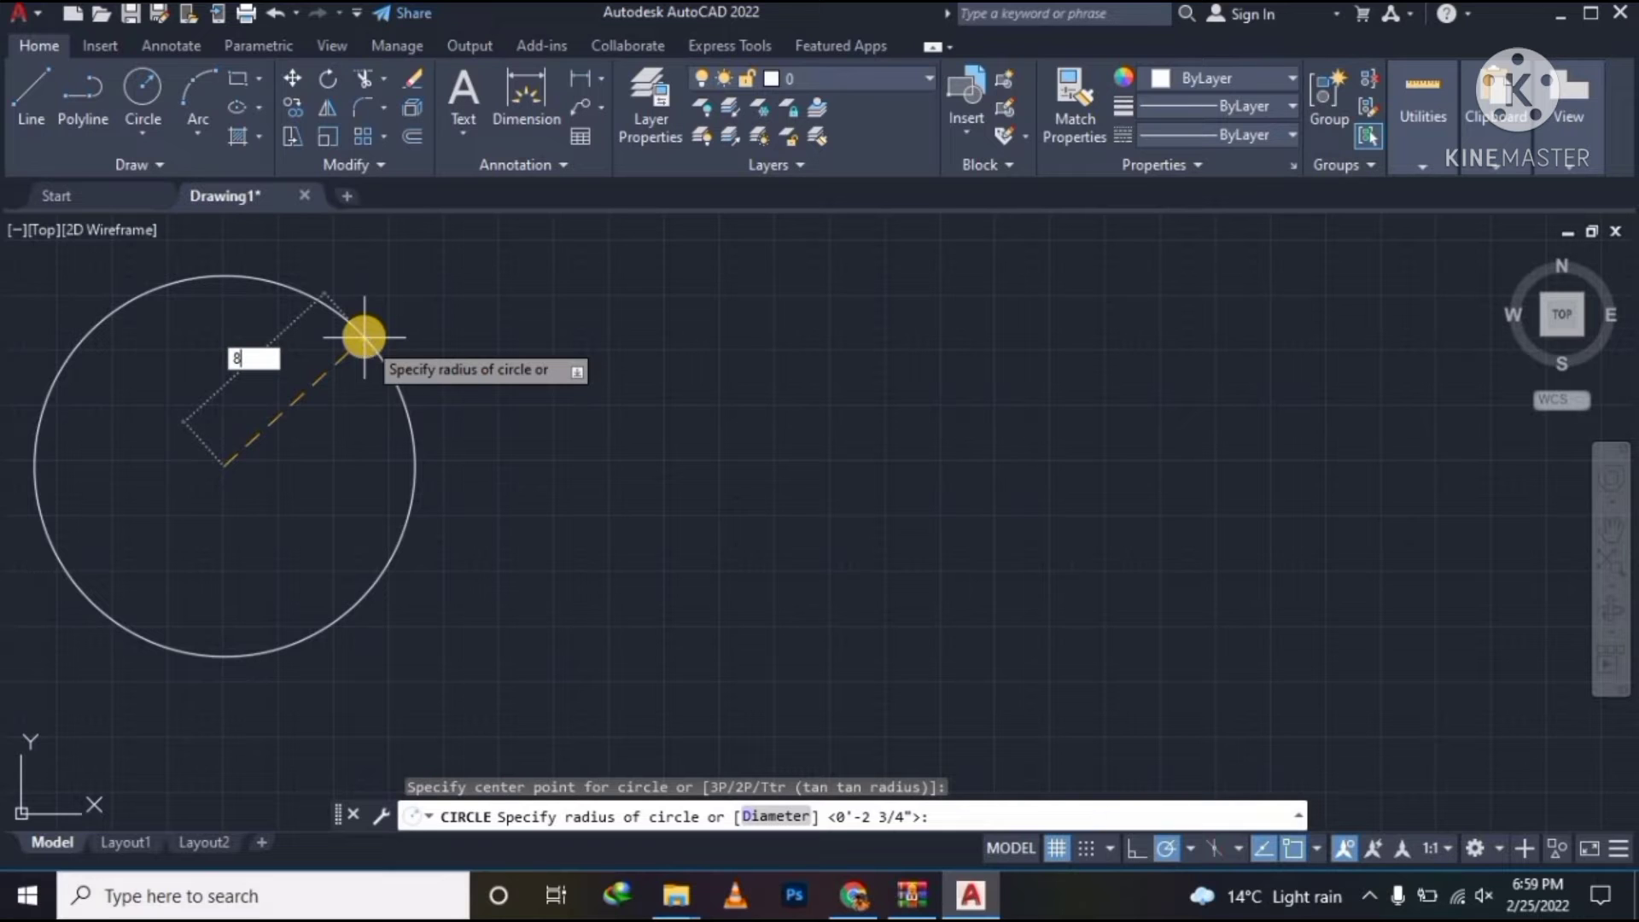
key("Return")
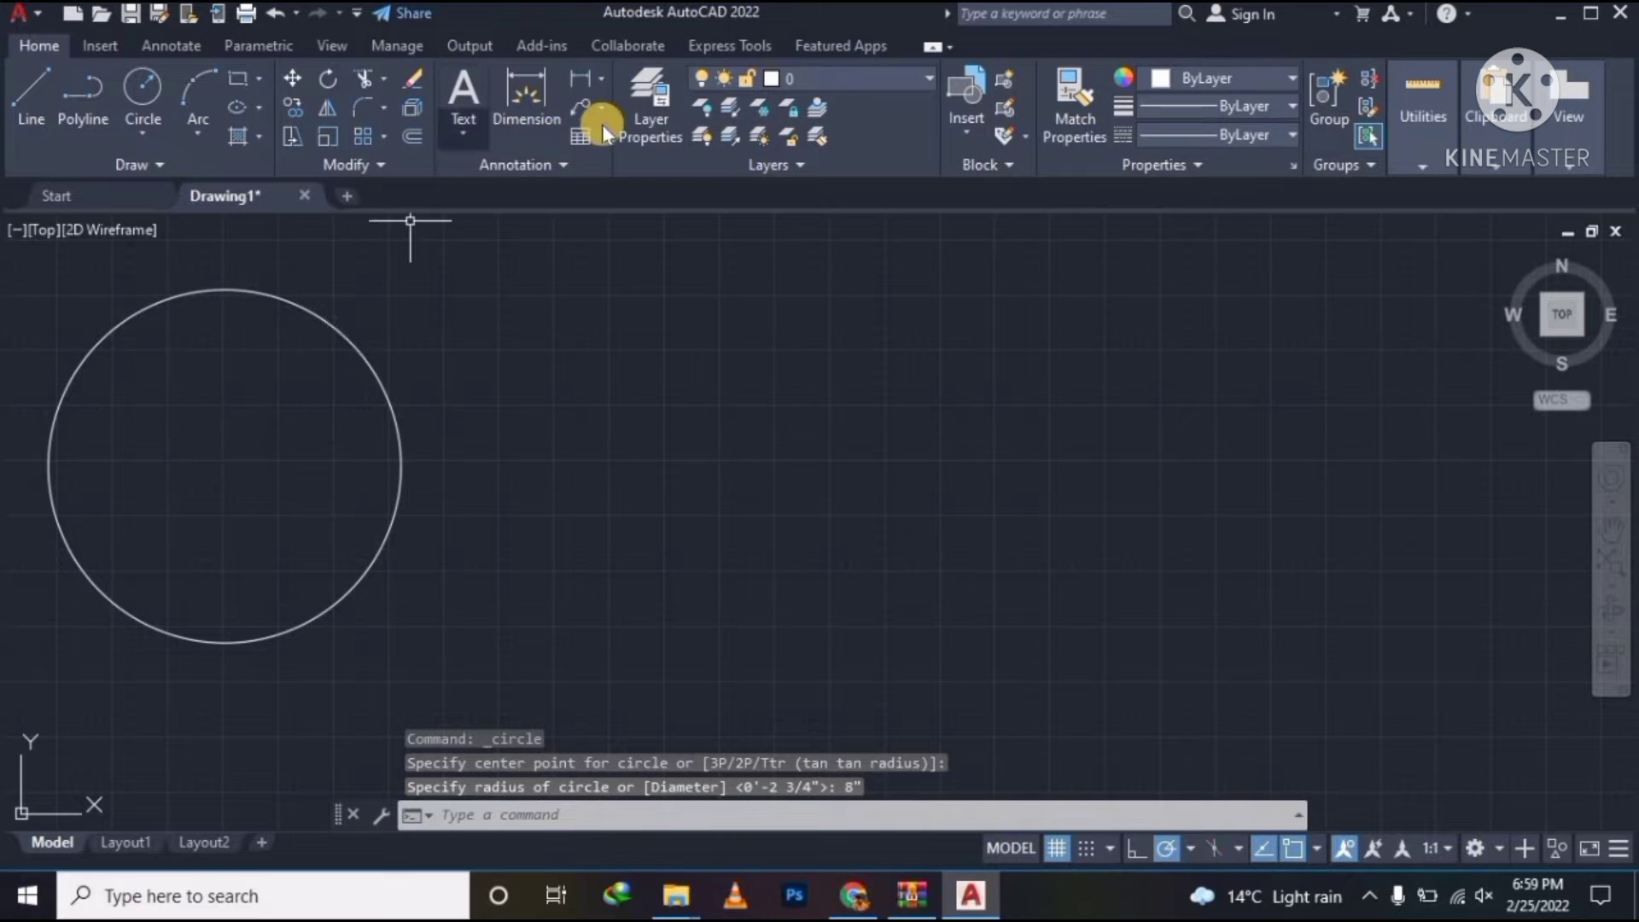
- Check the circle's radius with a linear dimension from its center to its right quadrant, without placing the dimension
left_click(582, 80)
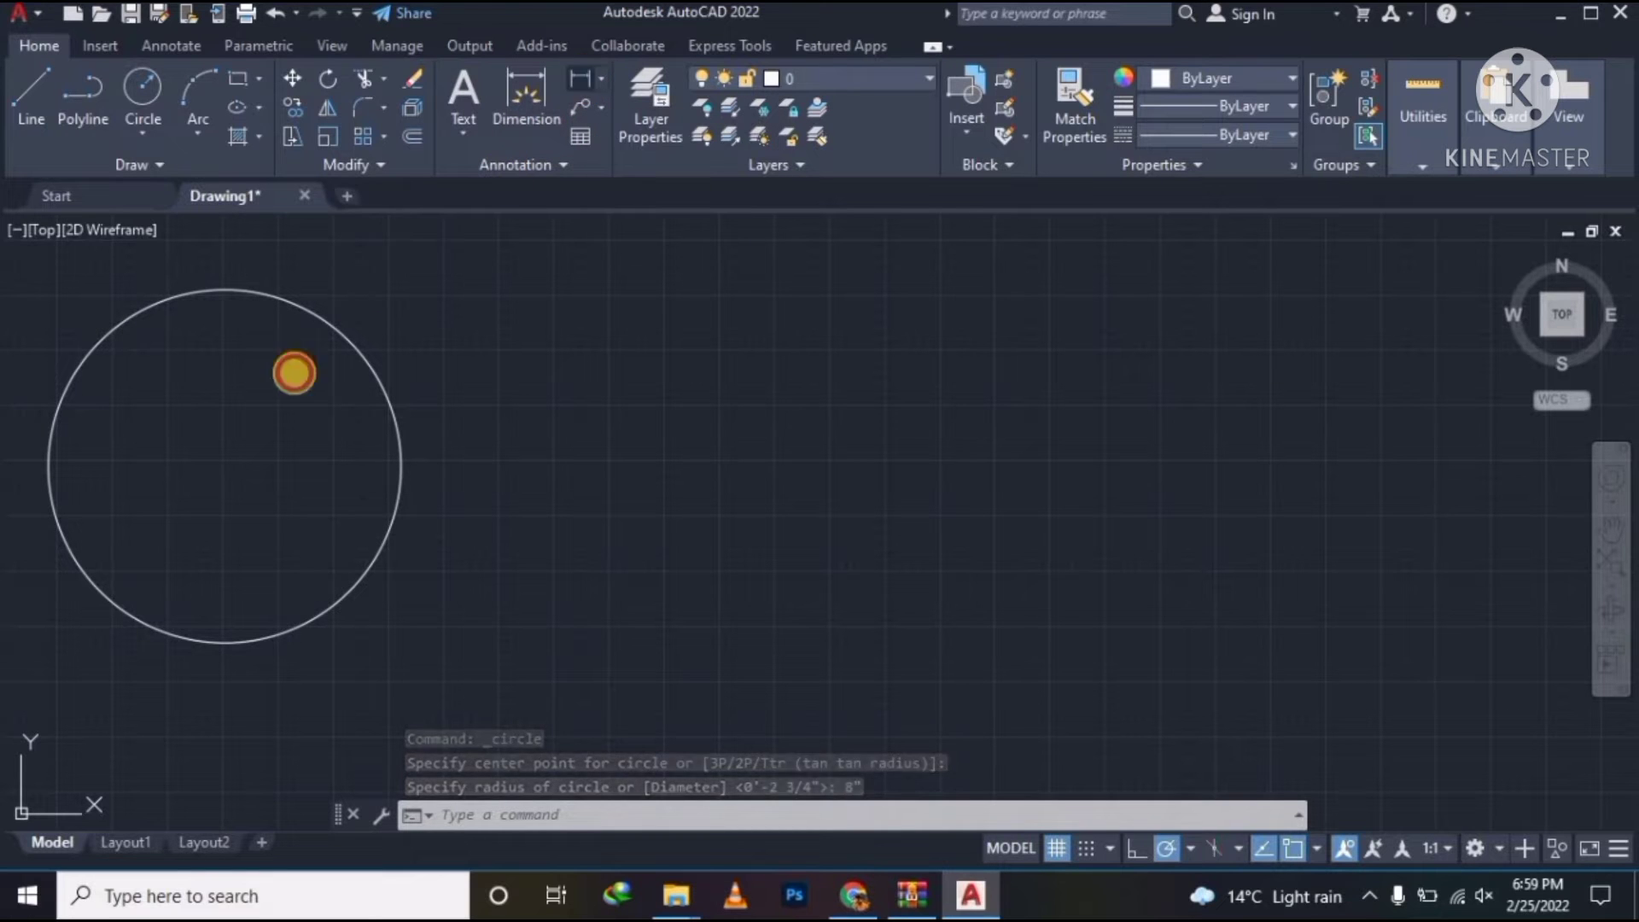
scroll(201, 464, "down", 2)
scroll(203, 465, "up", 2)
scroll(216, 393, "up", 6)
scroll(266, 565, "down", 6)
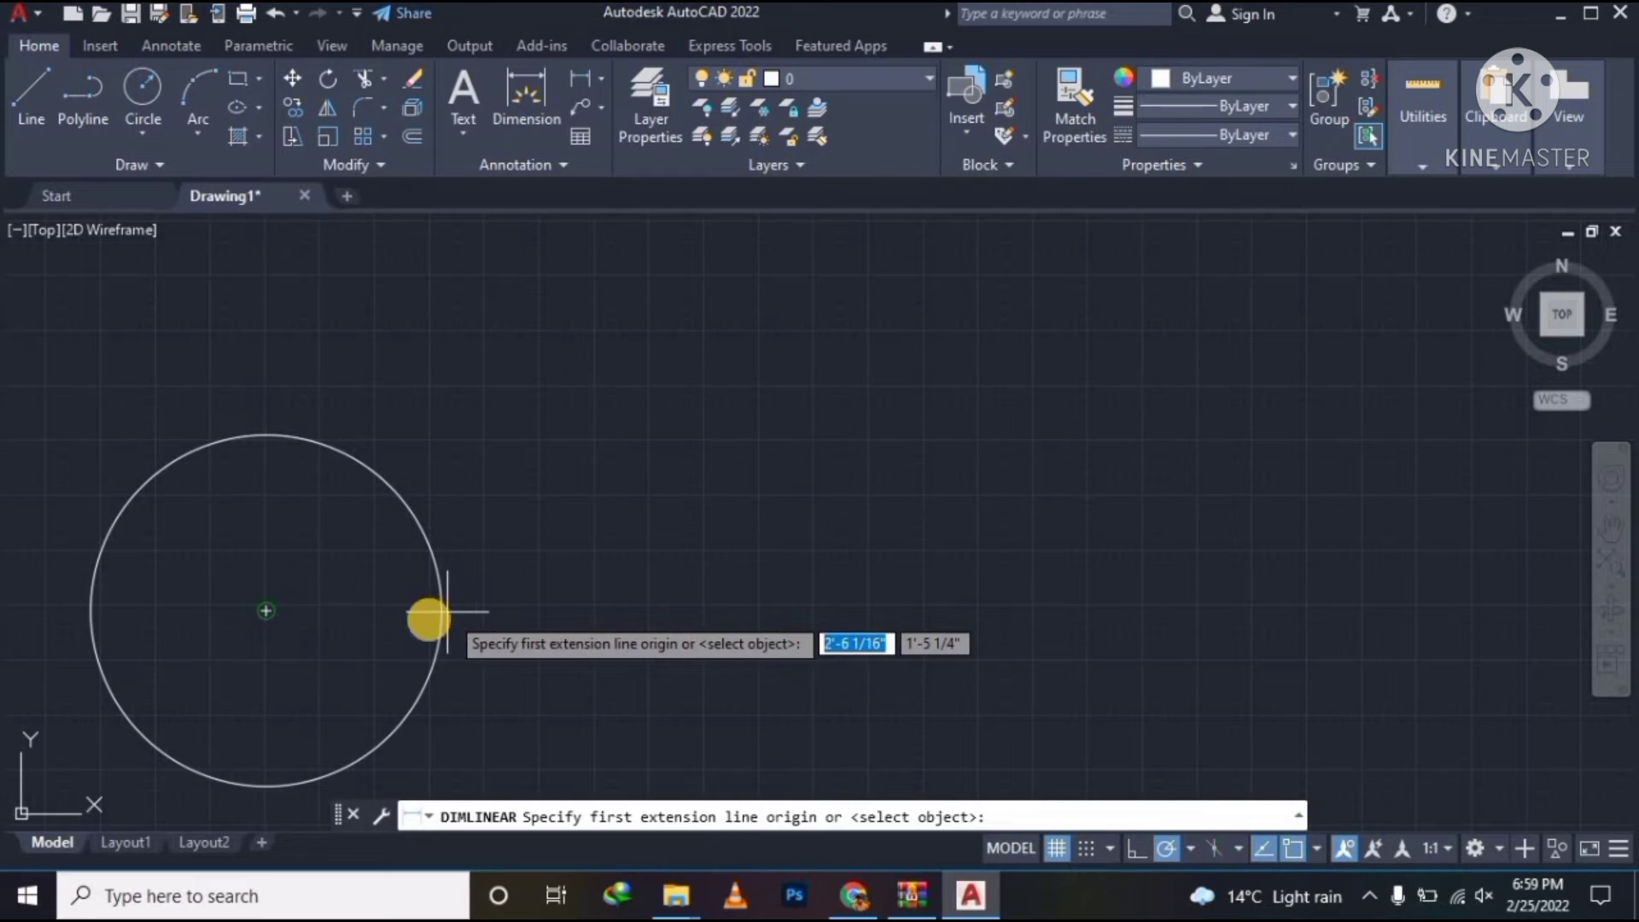
left_click(266, 612)
left_click(441, 610)
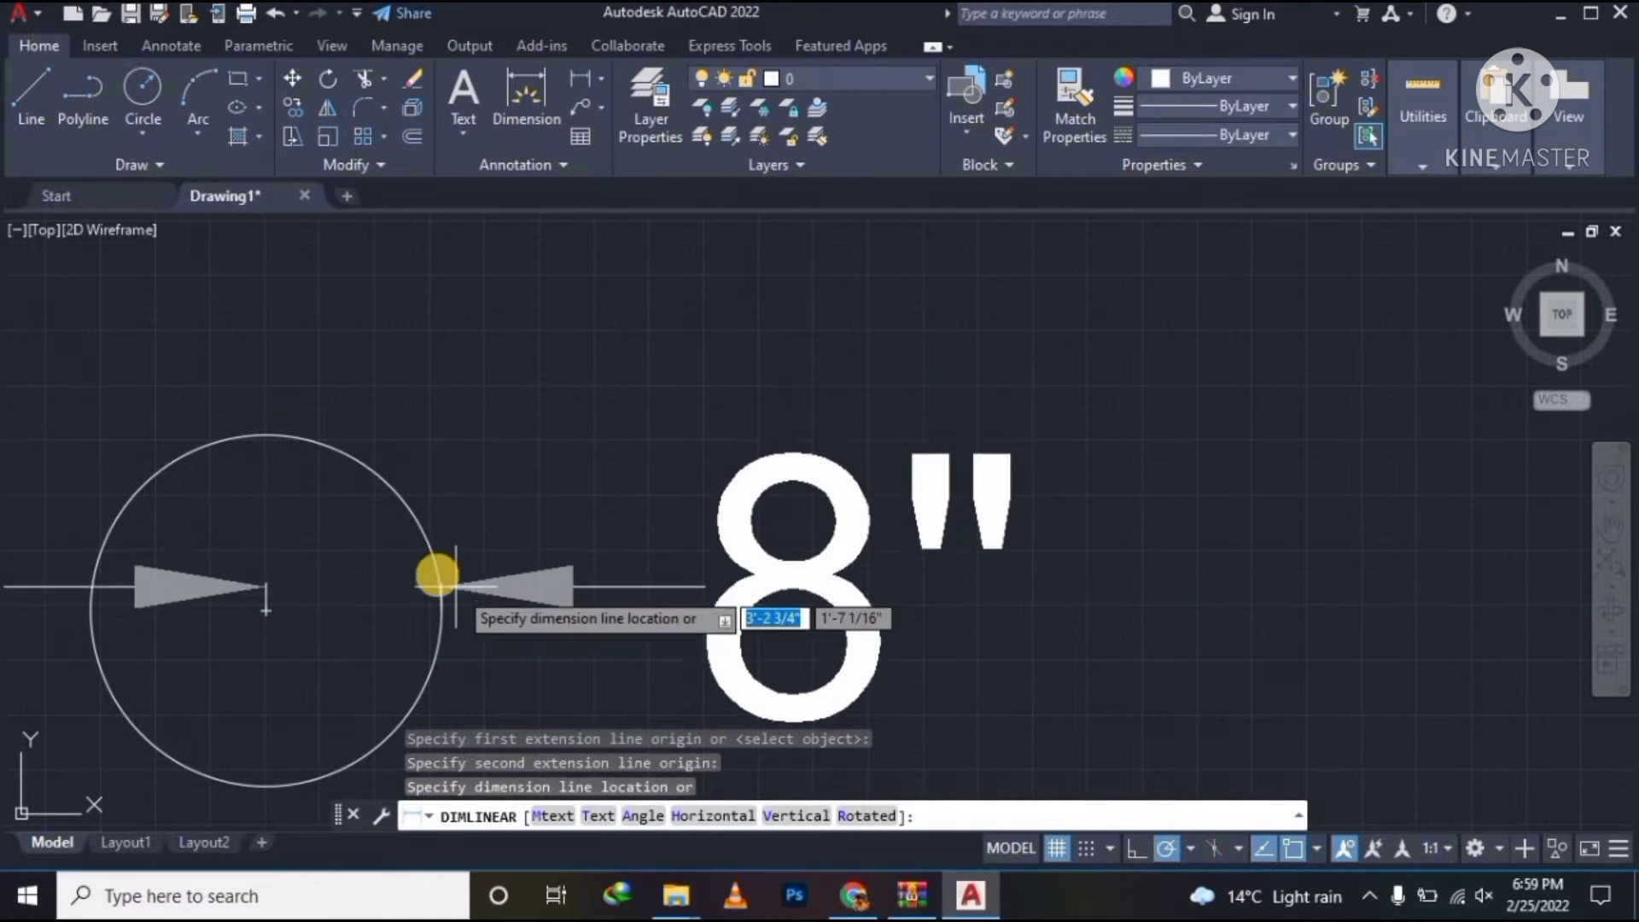
key("Escape")
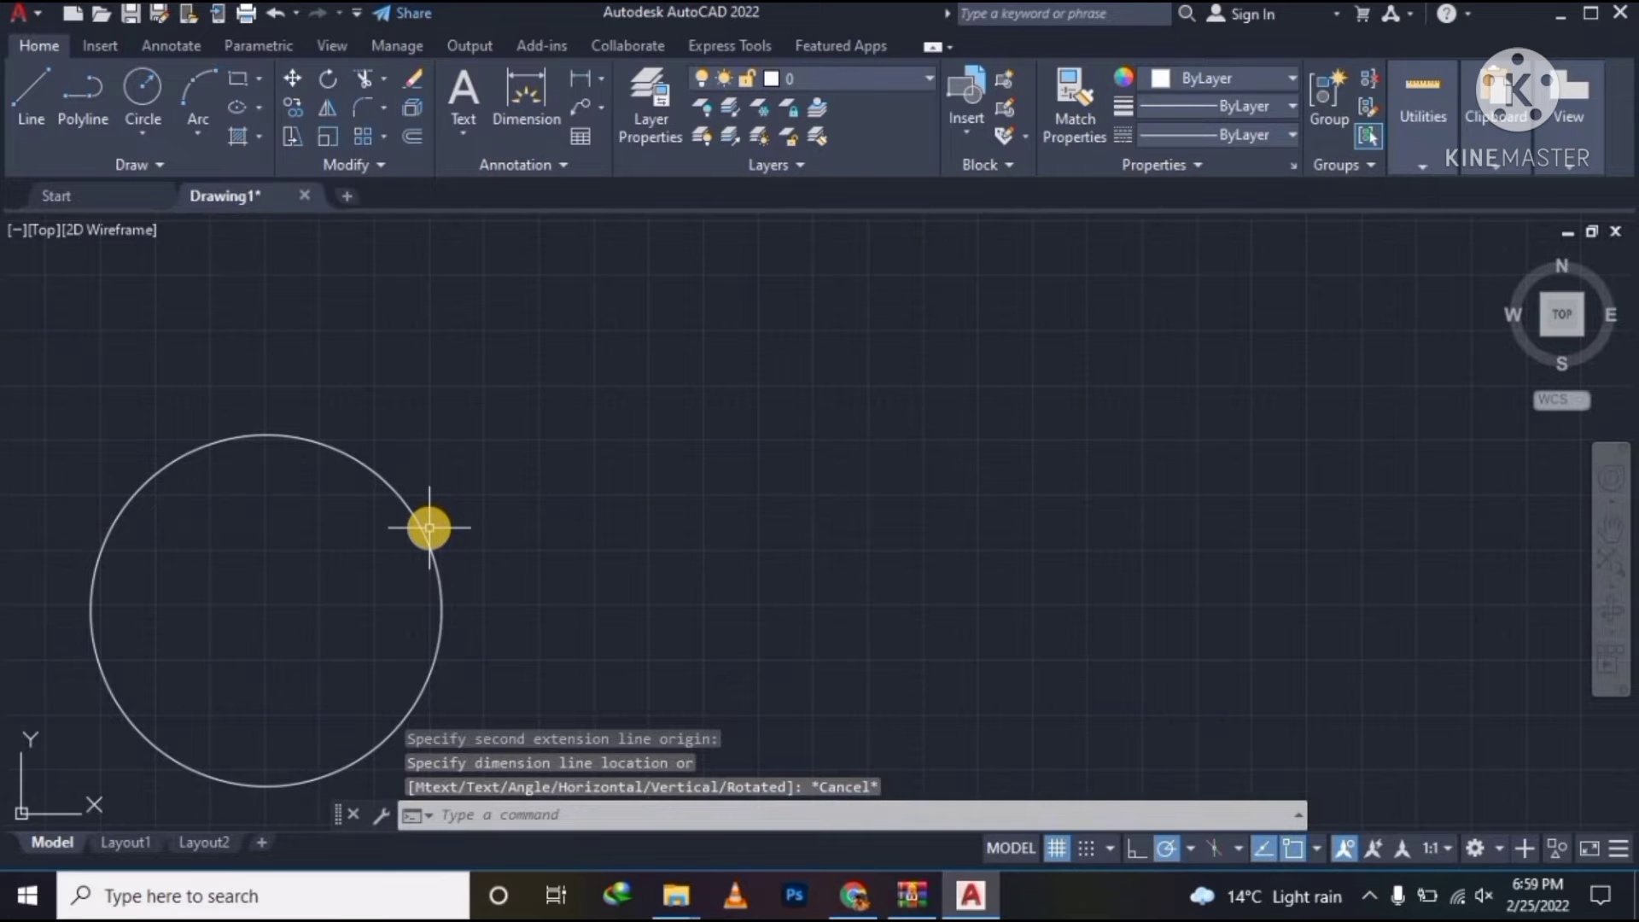
- Draw a second circle above and right of the first with the Center, Diameter method, using a 1' diameter
left_click(150, 134)
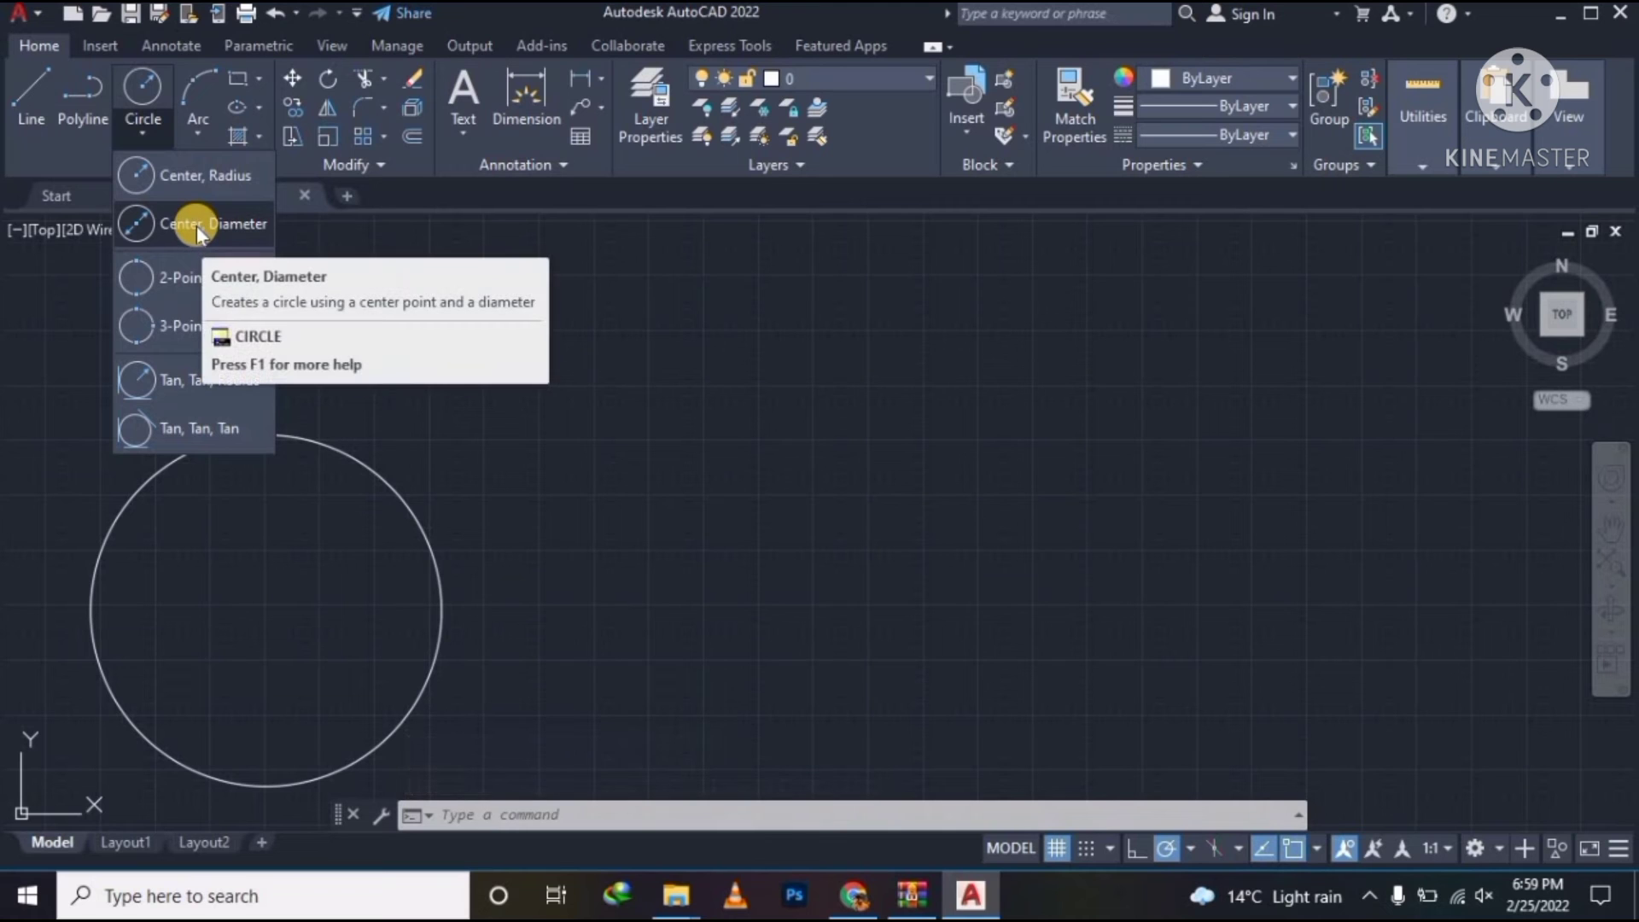
left_click(197, 226)
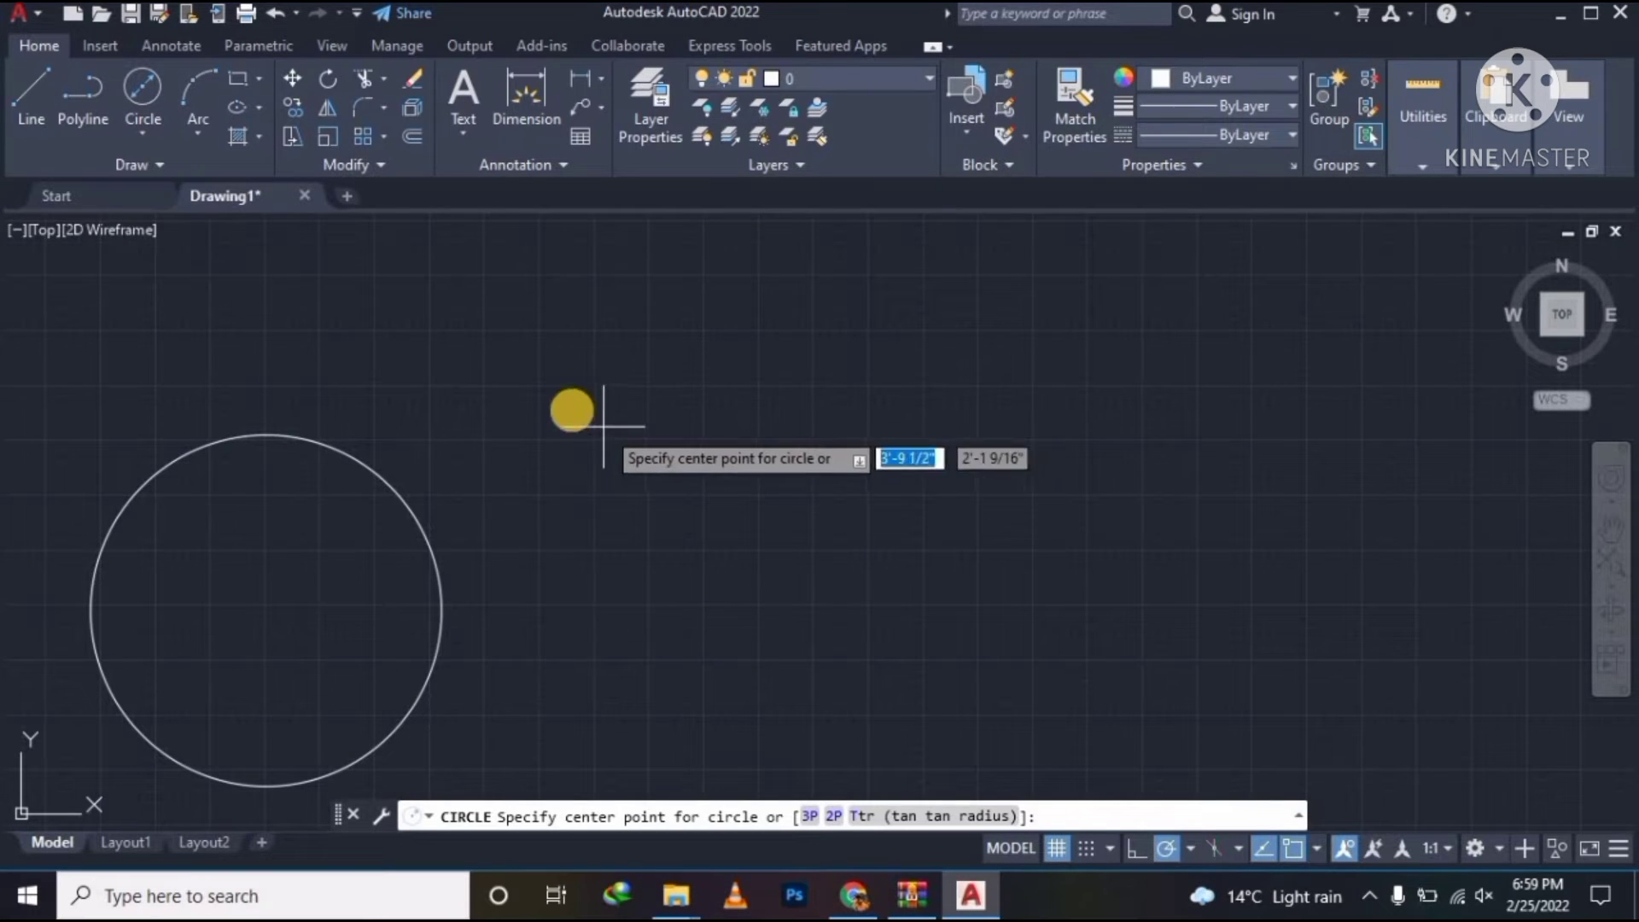
left_click(663, 455)
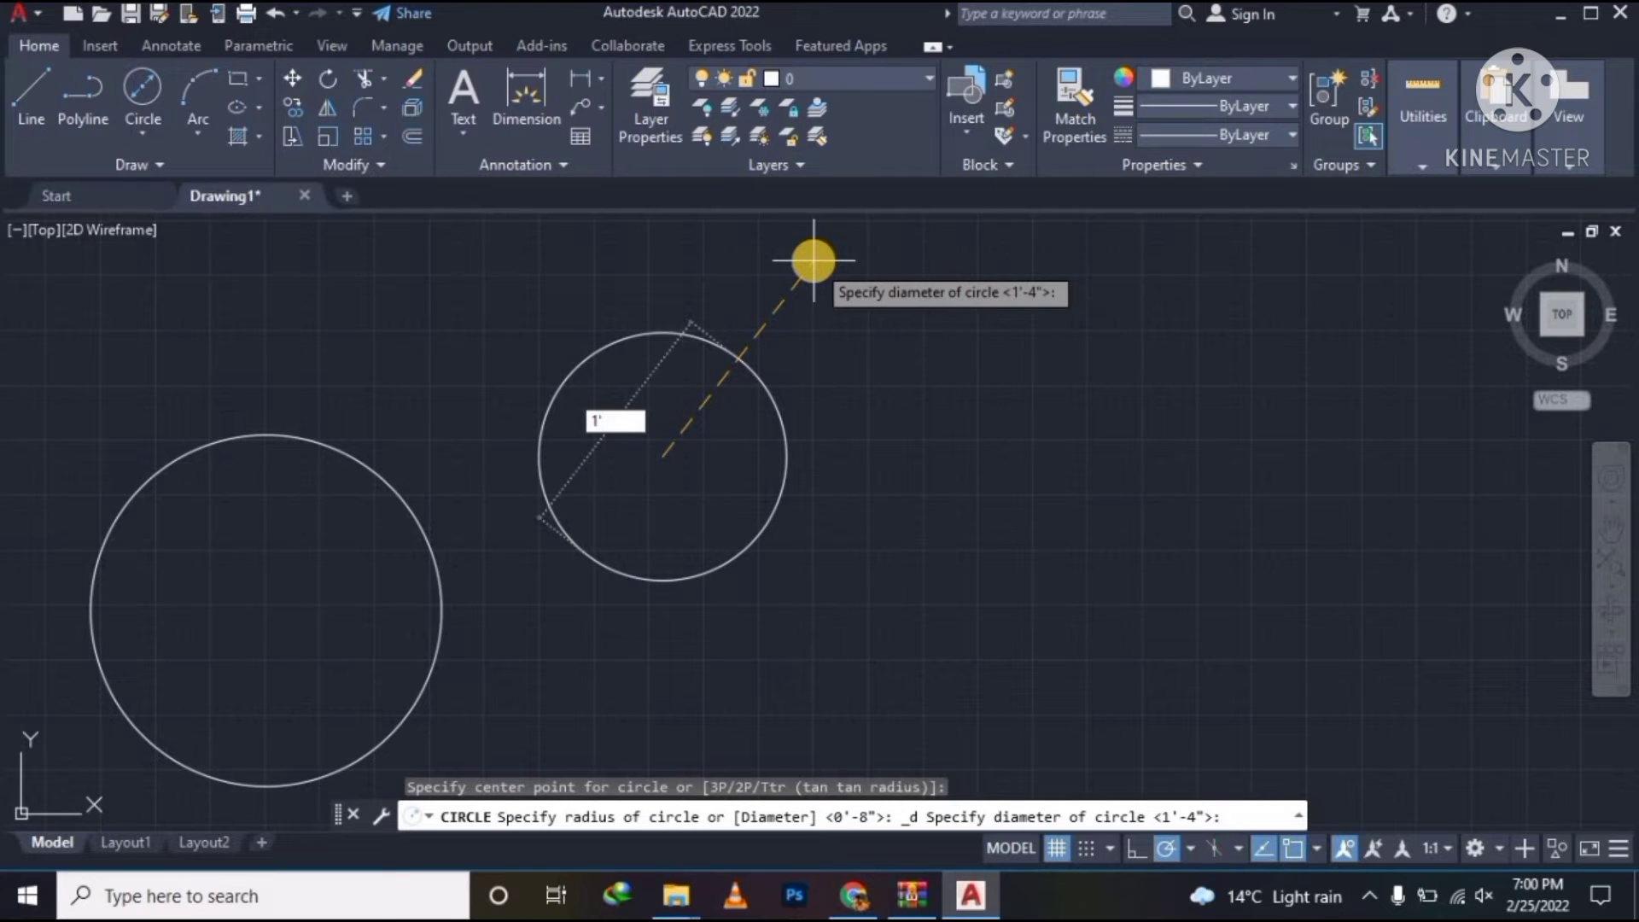
key("Return")
- Check the second circle's diameter with a linear dimension between its left and right quadrants, without placing the dimension
left_click(580, 82)
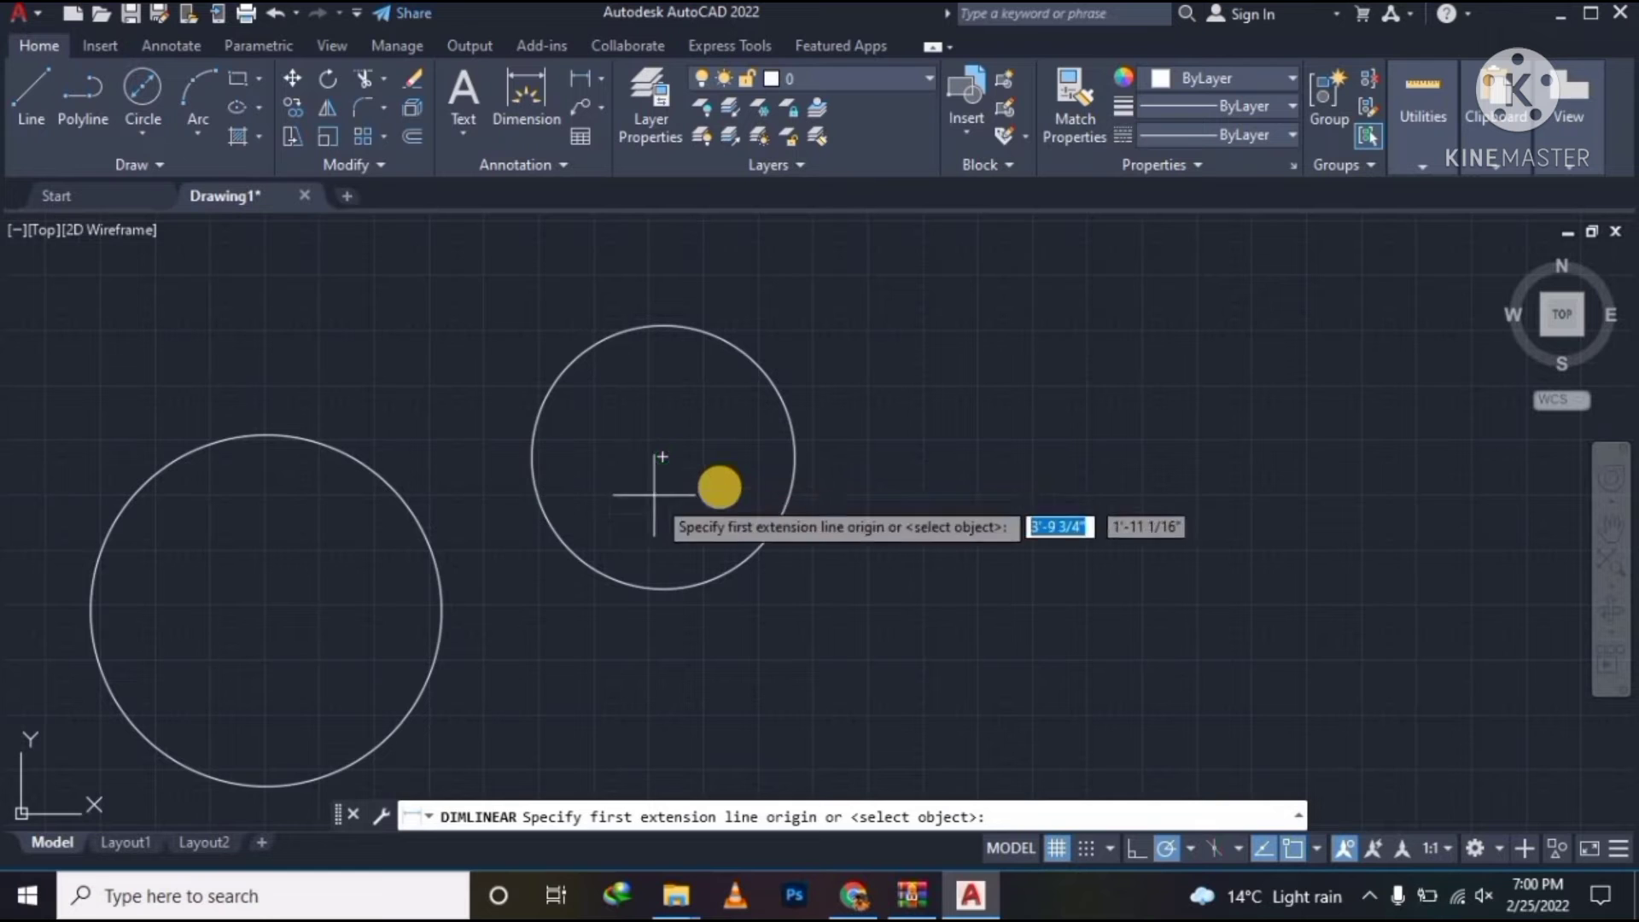
left_click(531, 456)
left_click(795, 456)
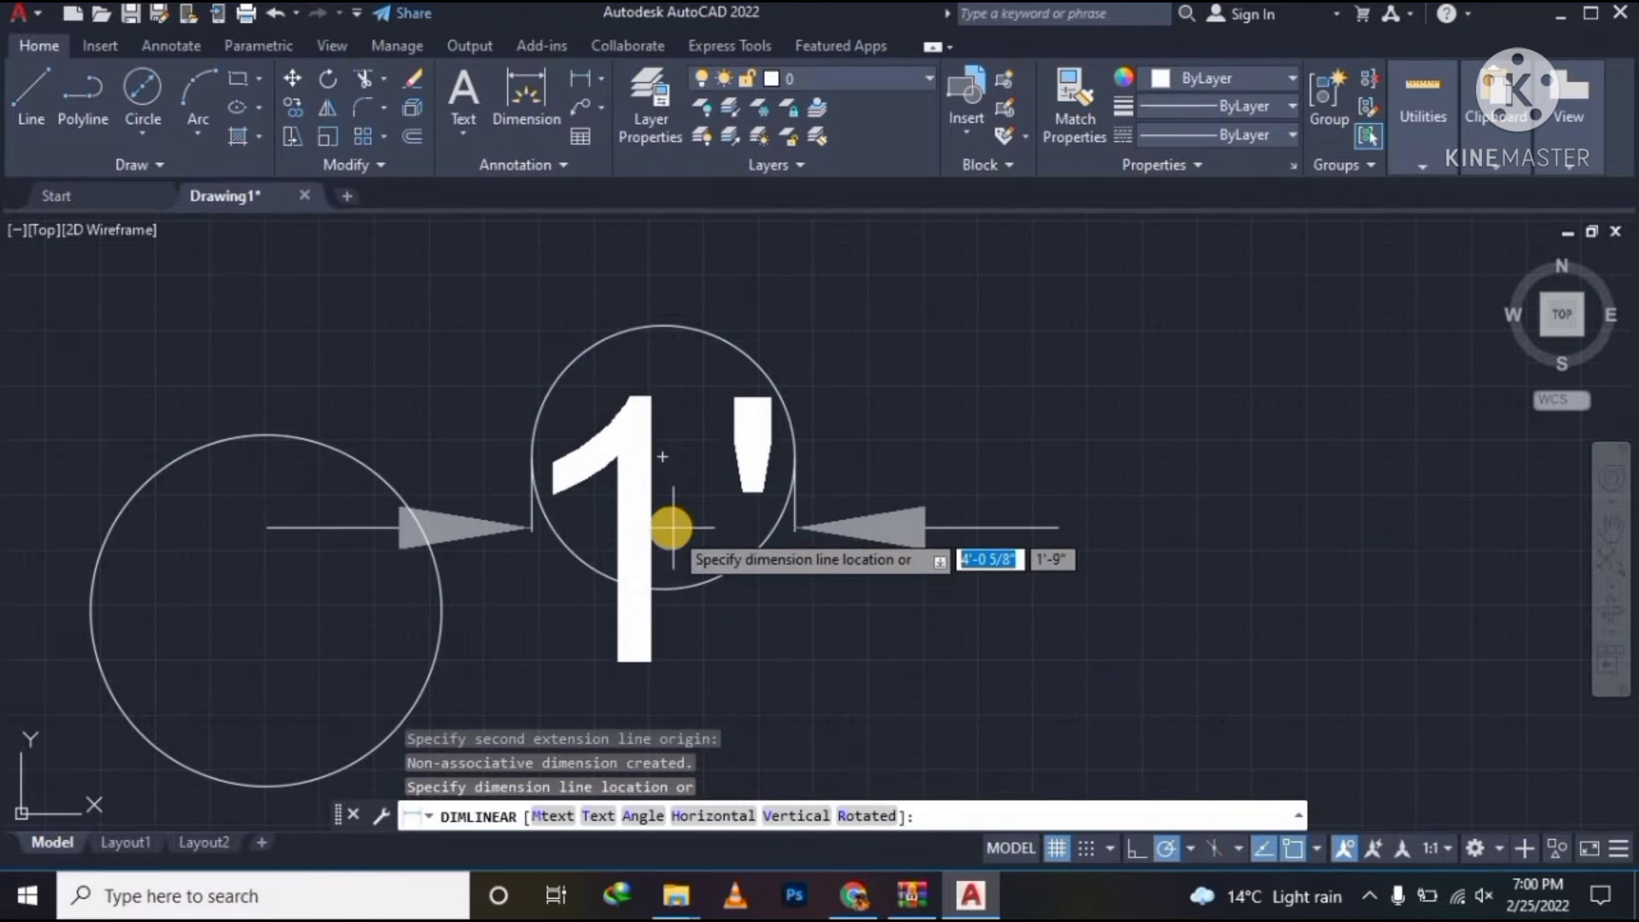
key("Escape")
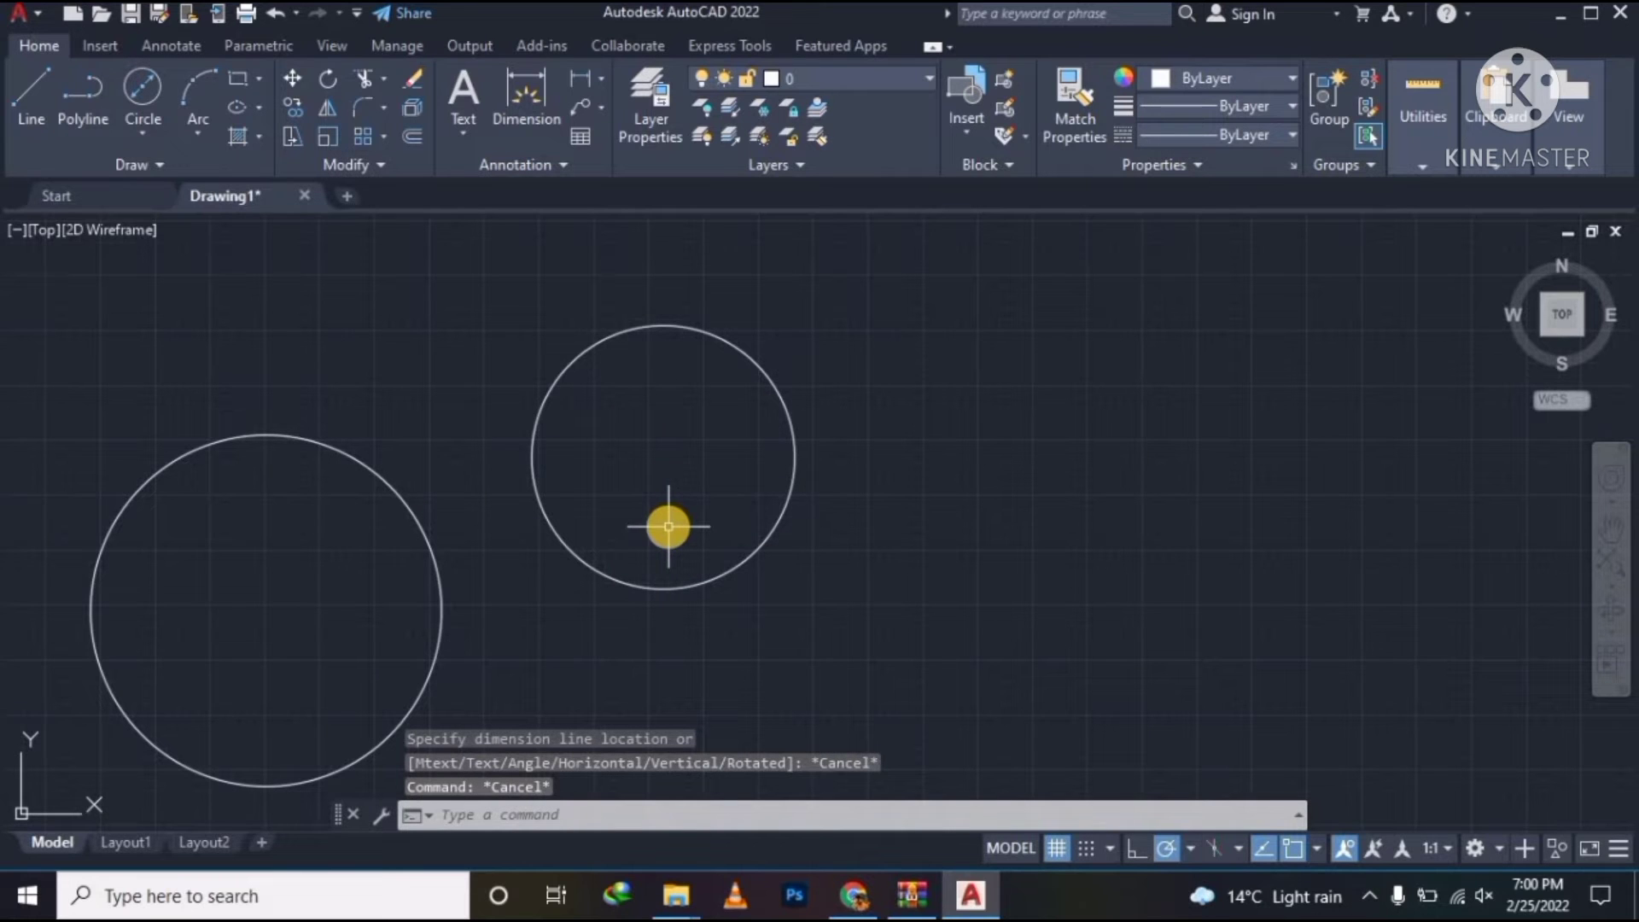
- Draw a horizontal line about 1'-10" long to the right of the second circle
left_click(202, 141)
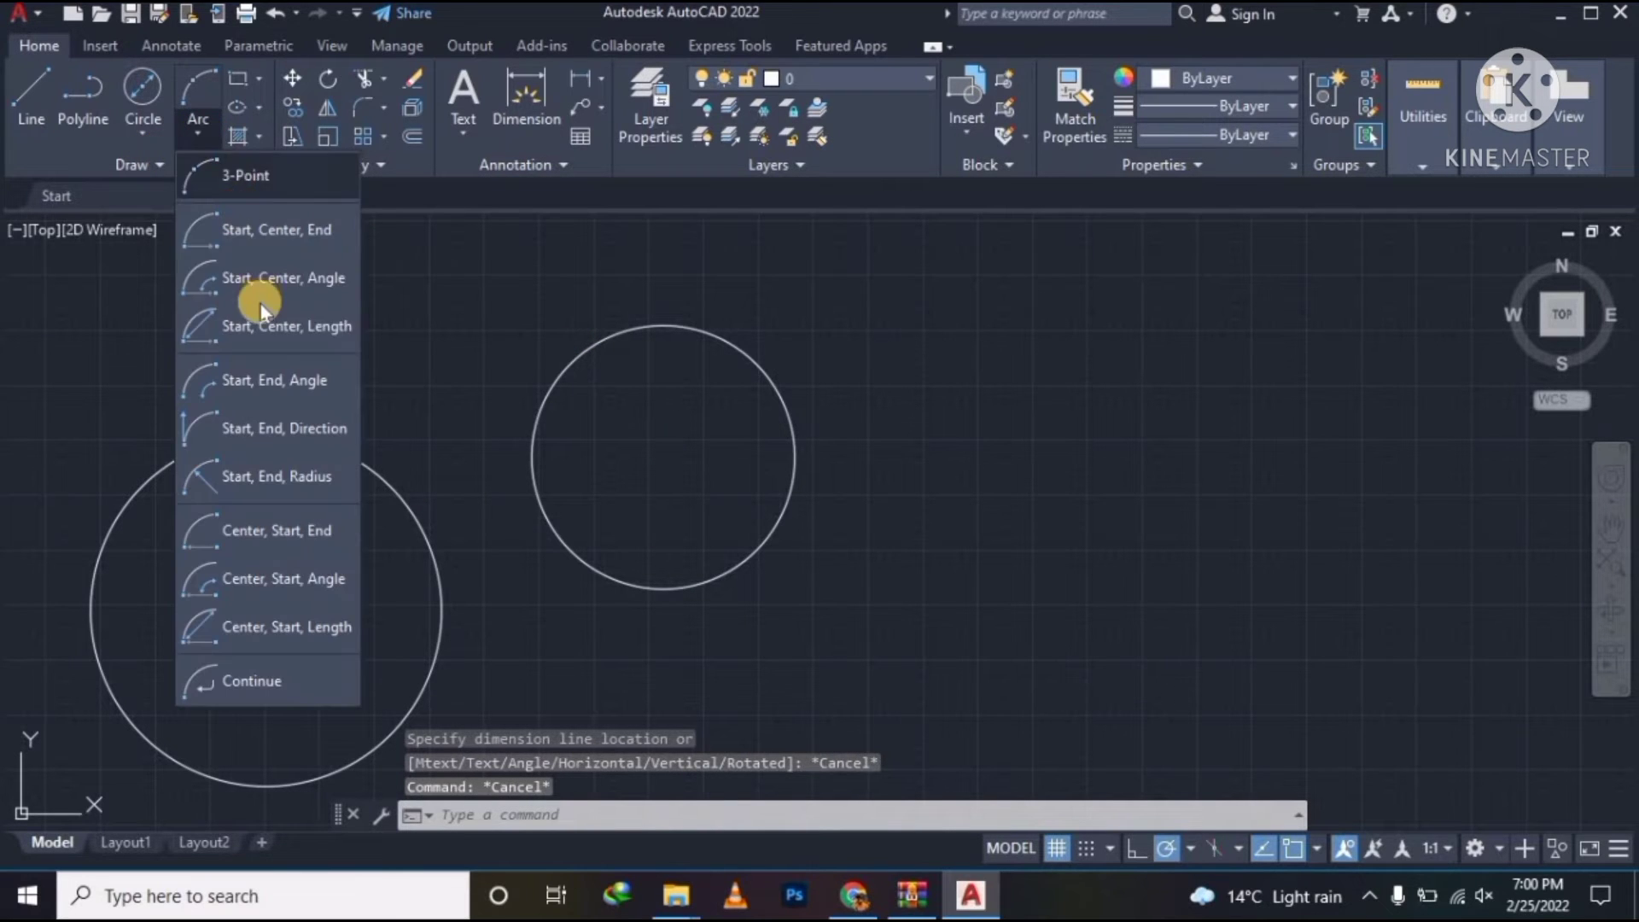
left_click(152, 128)
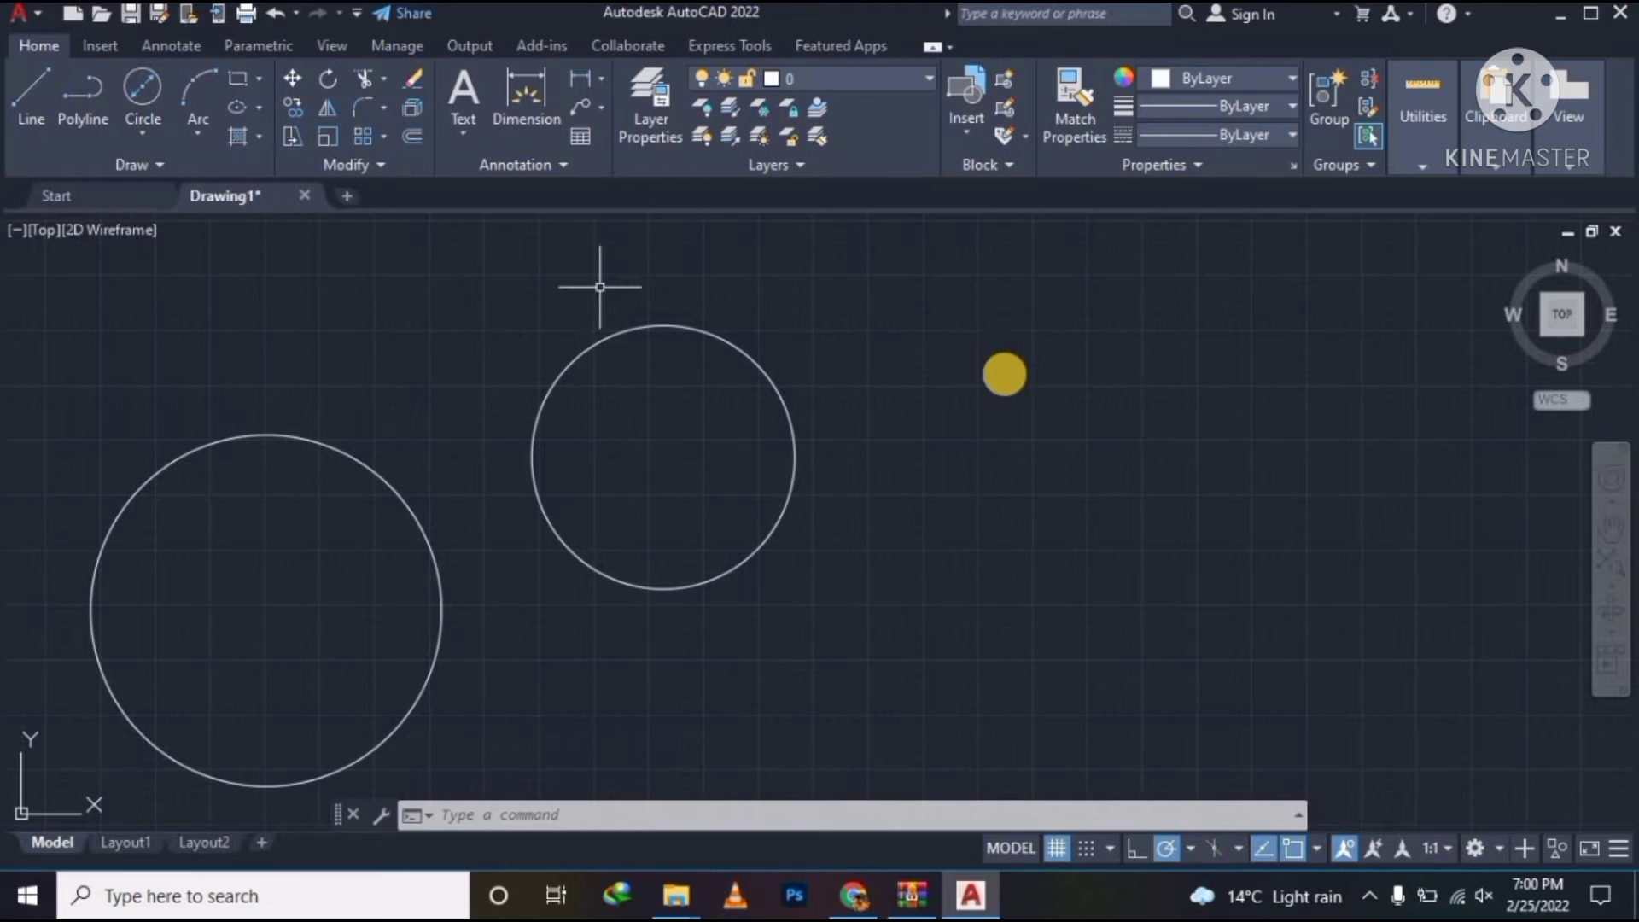
key("Return")
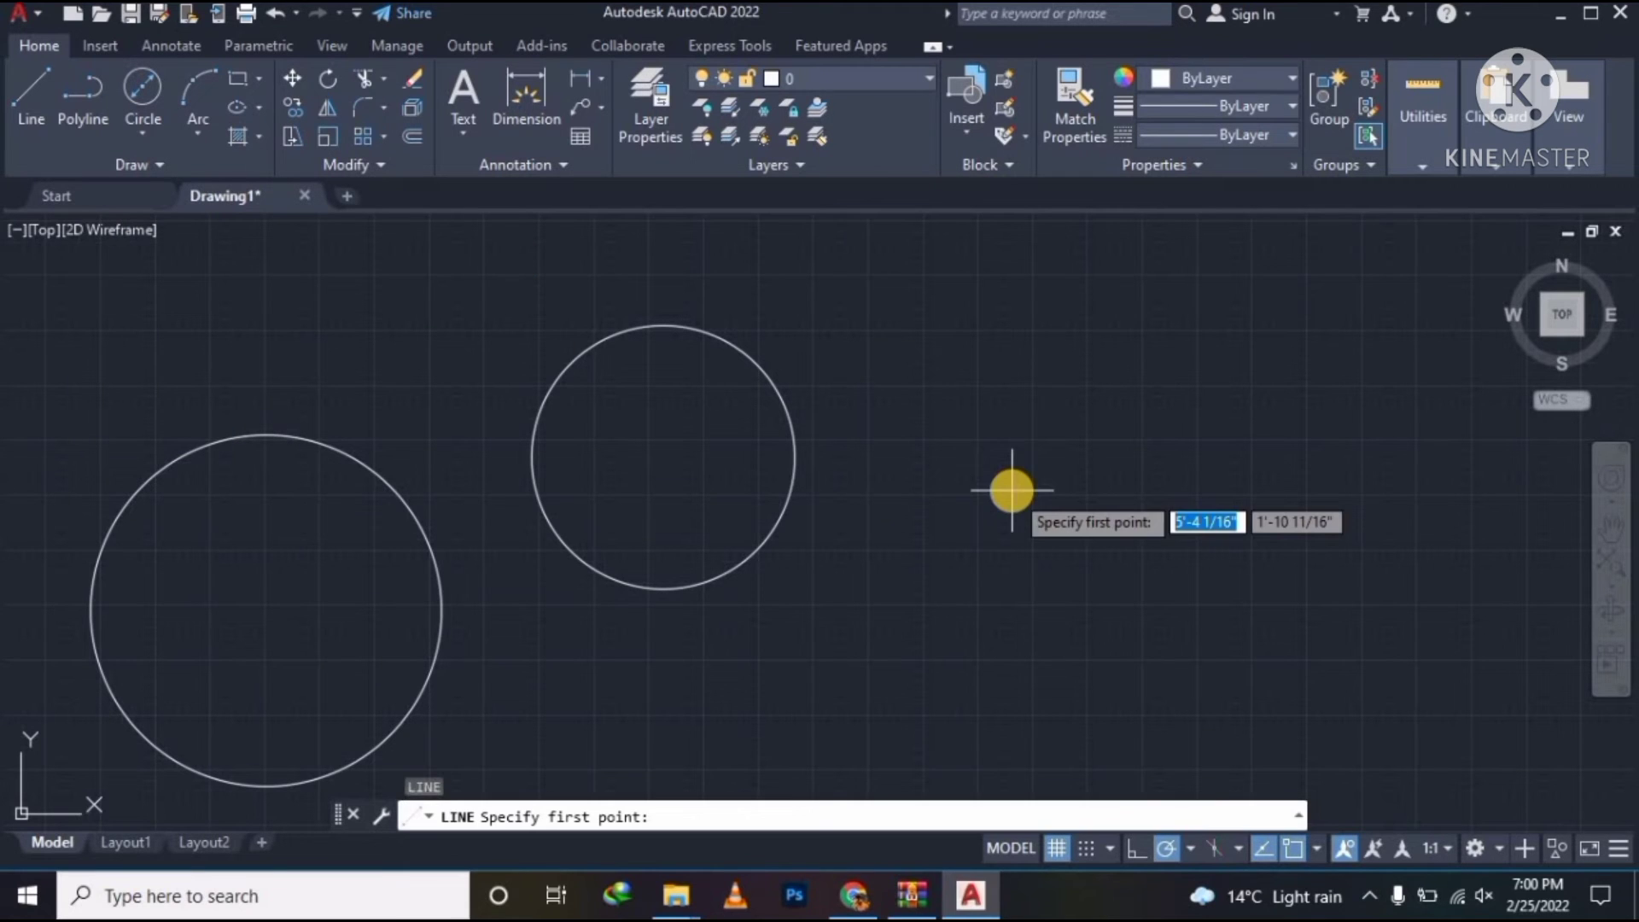
left_click(878, 487)
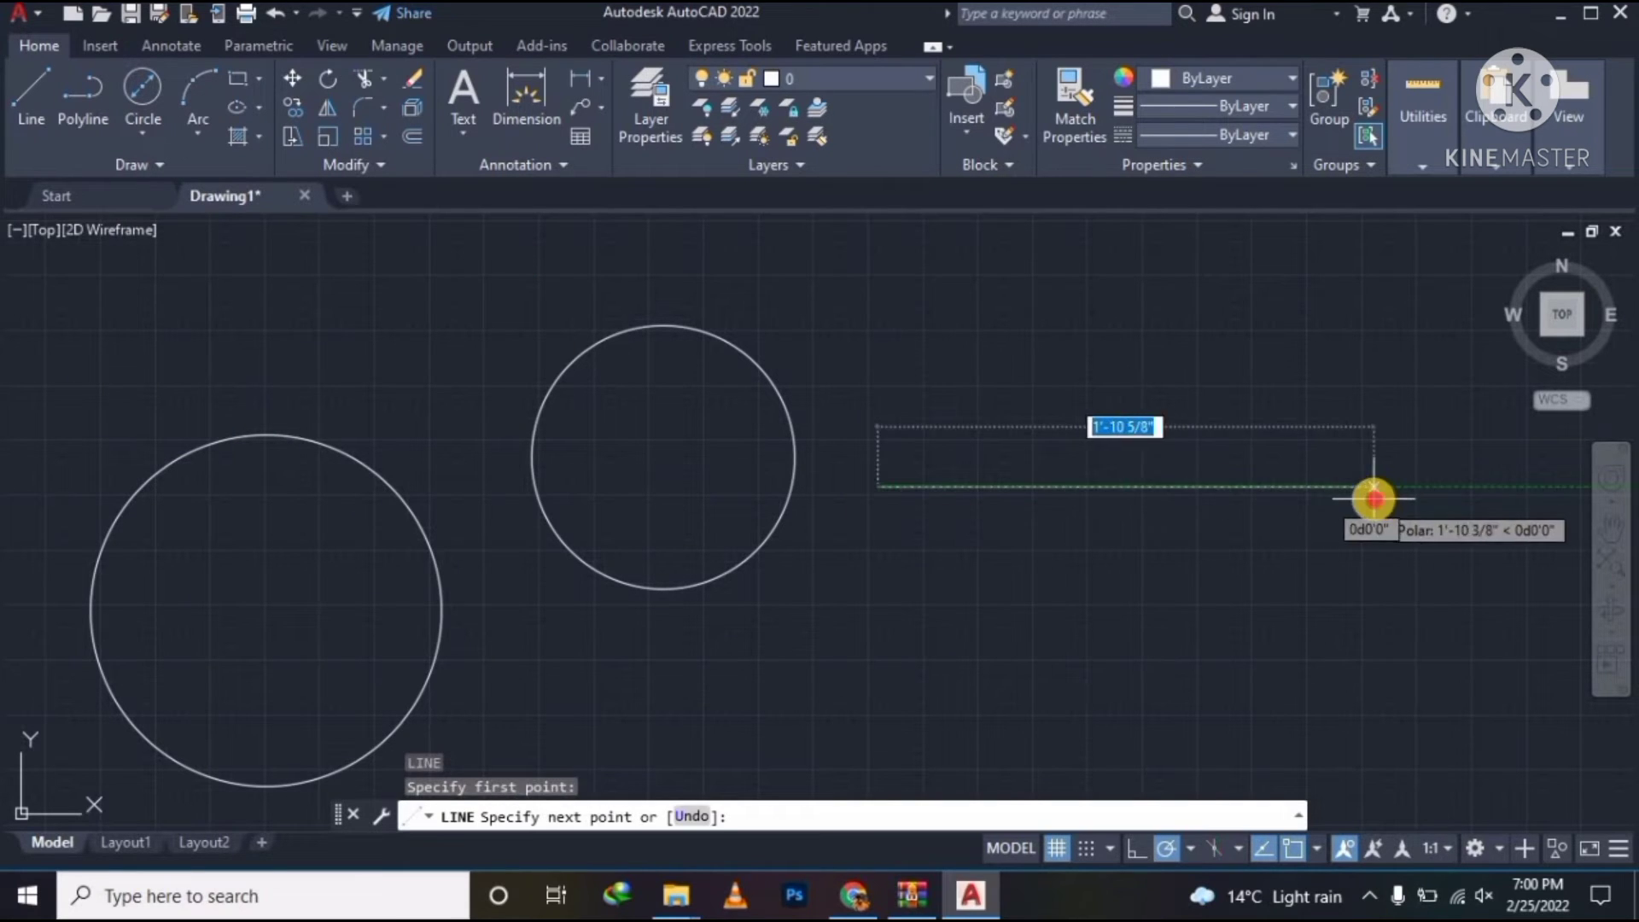
left_click(1373, 500)
key("Escape")
key("Escape")
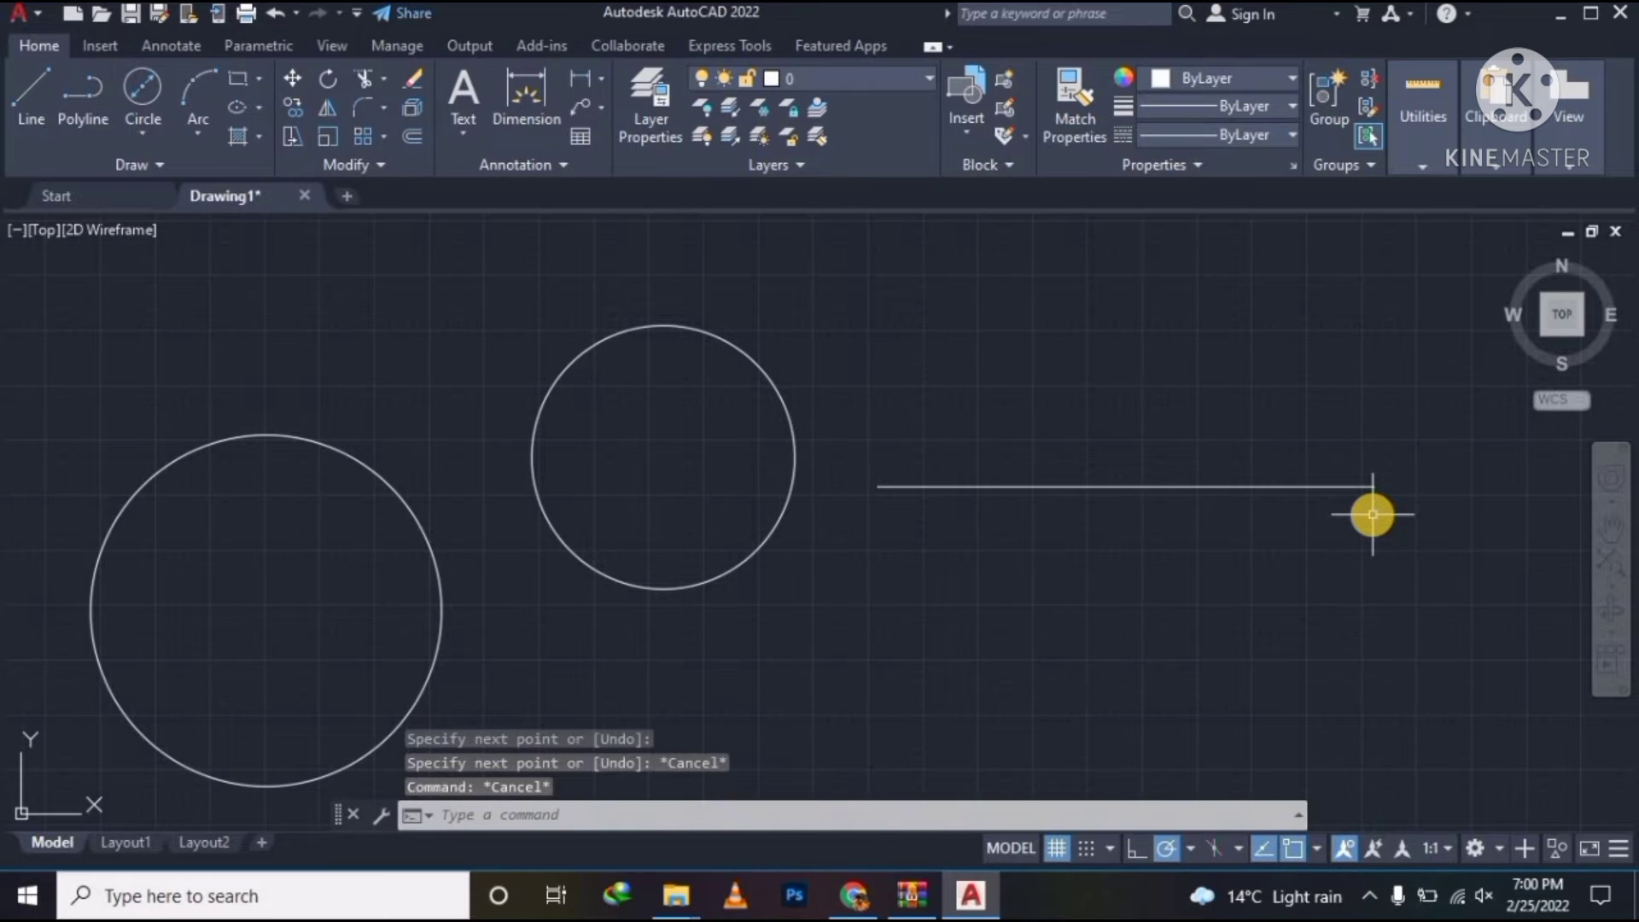
- Draw a circle with the 2-Point method, using both endpoints of the horizontal line as its diameter
left_click(145, 124)
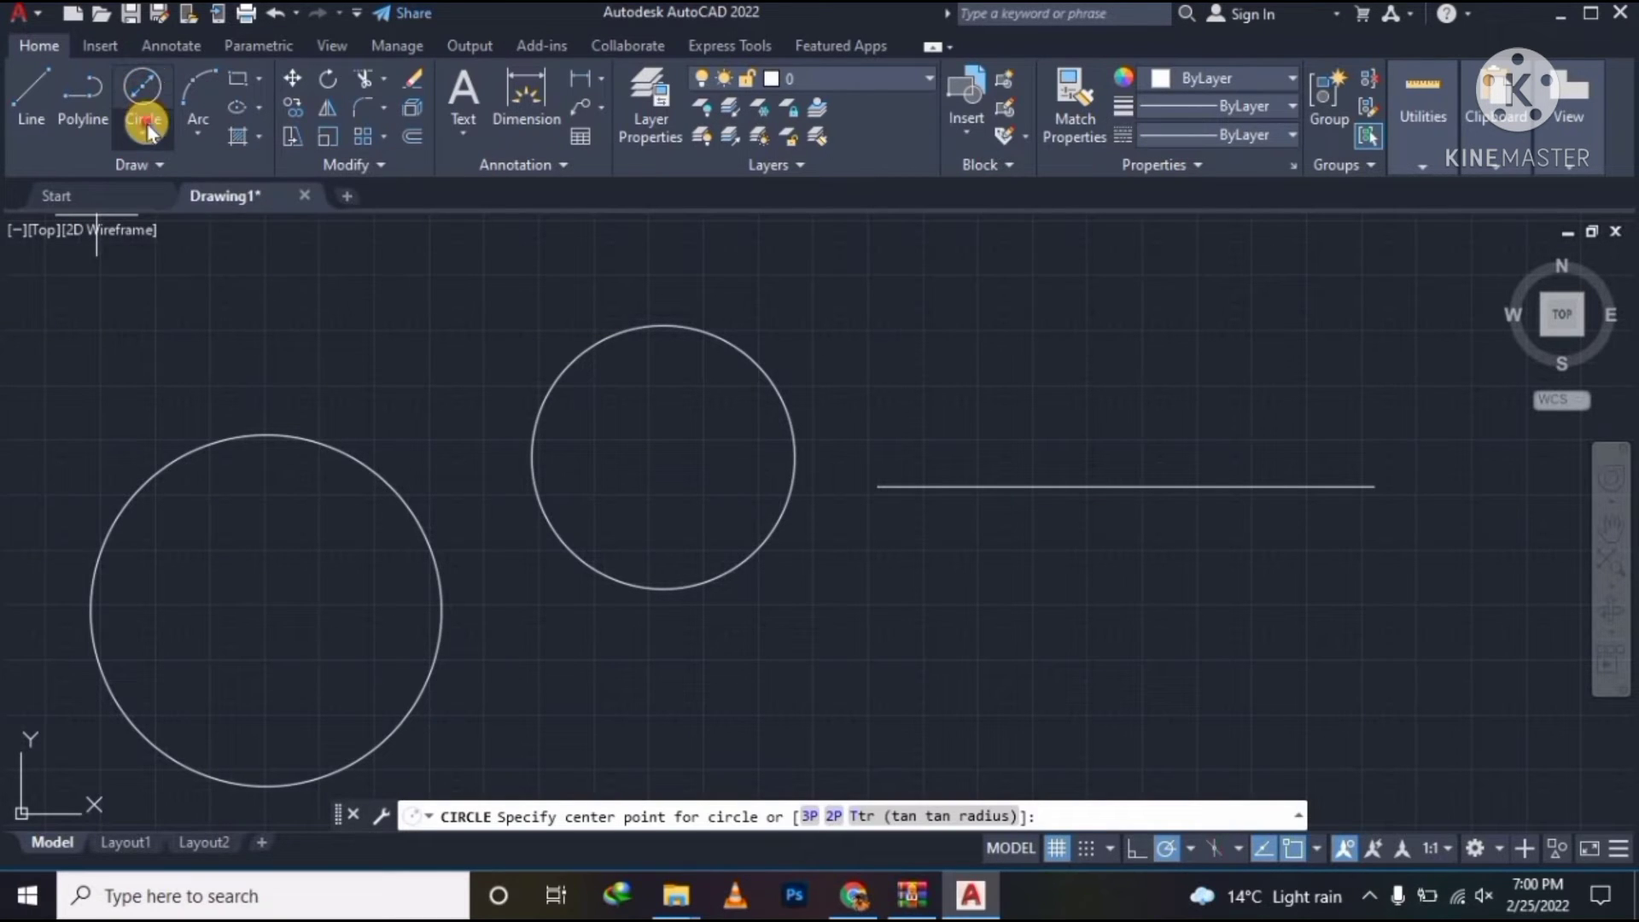
left_click(143, 134)
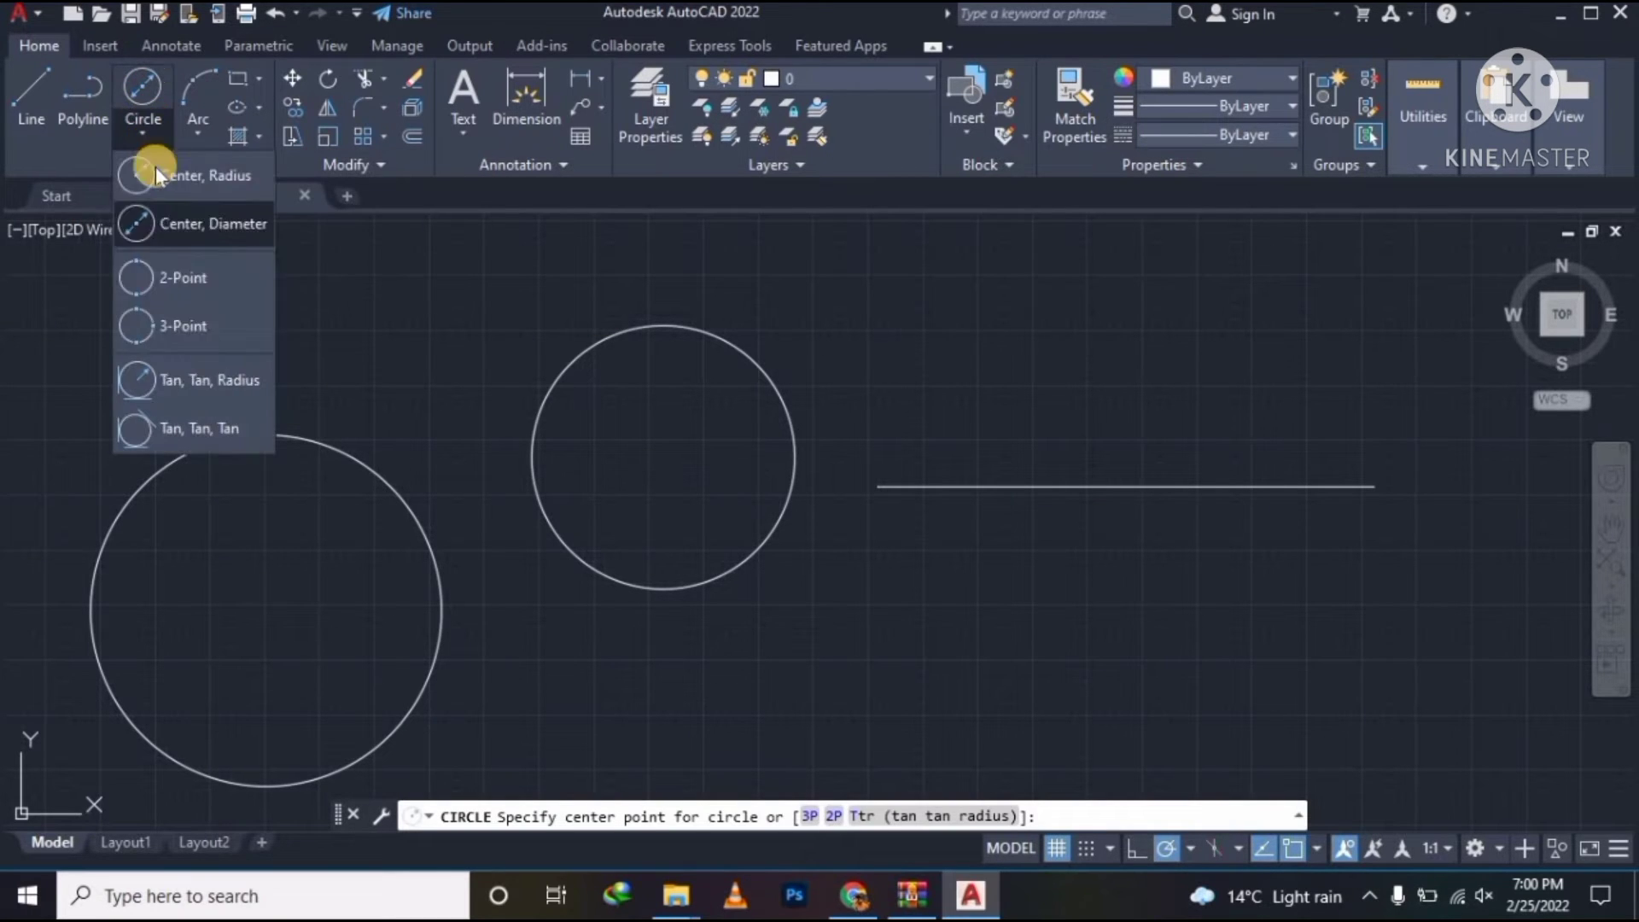
left_click(189, 278)
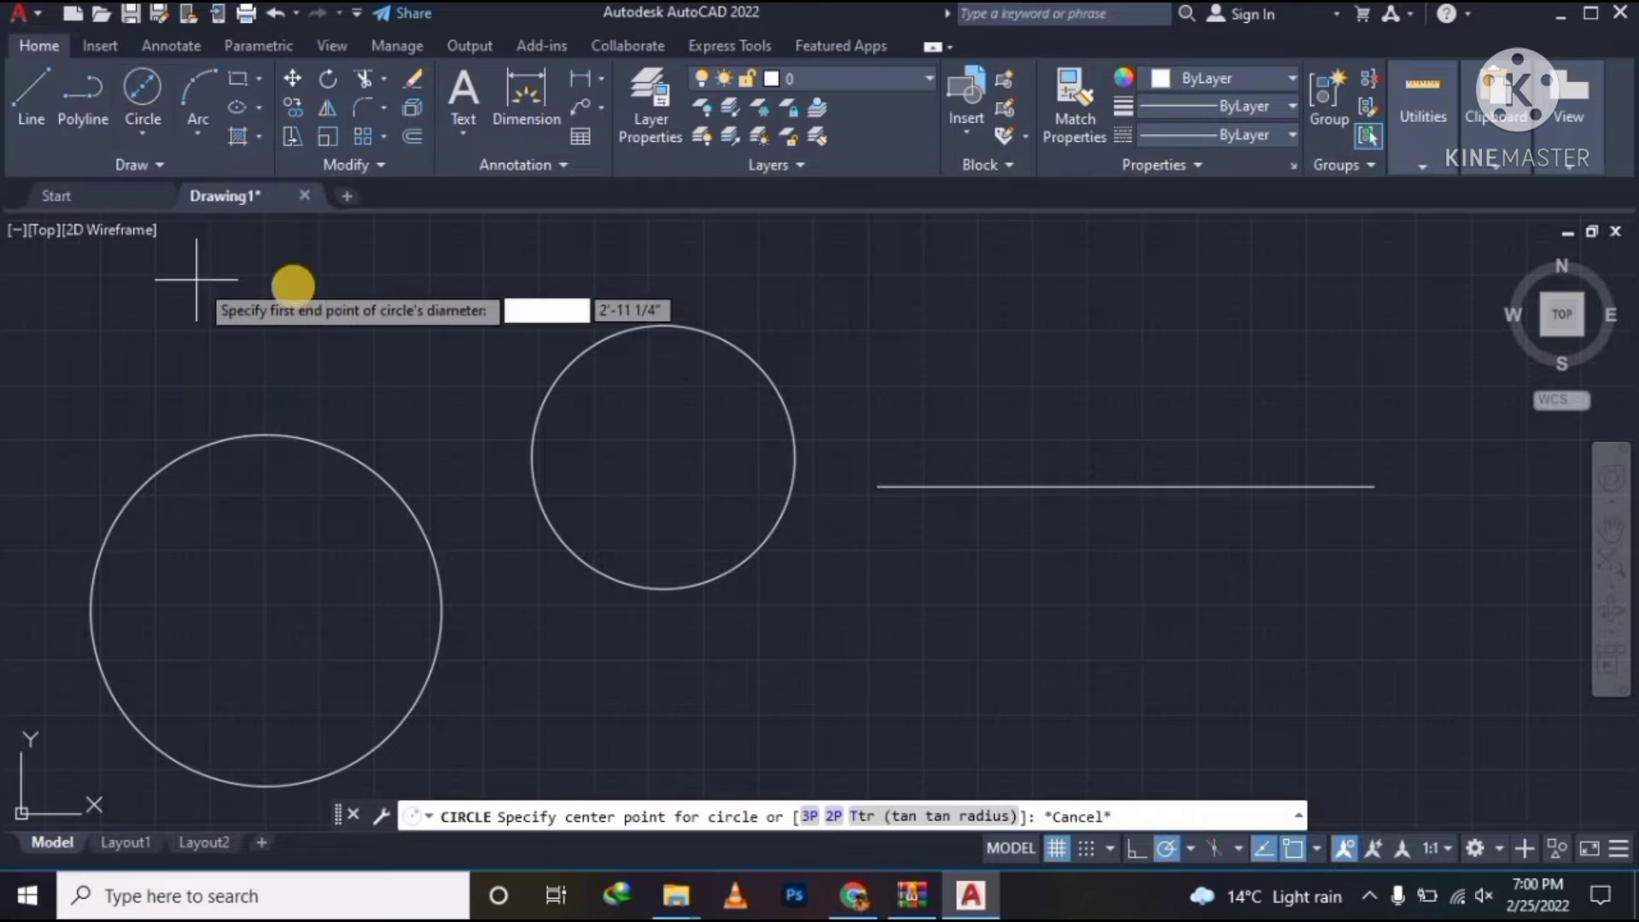
left_click(878, 488)
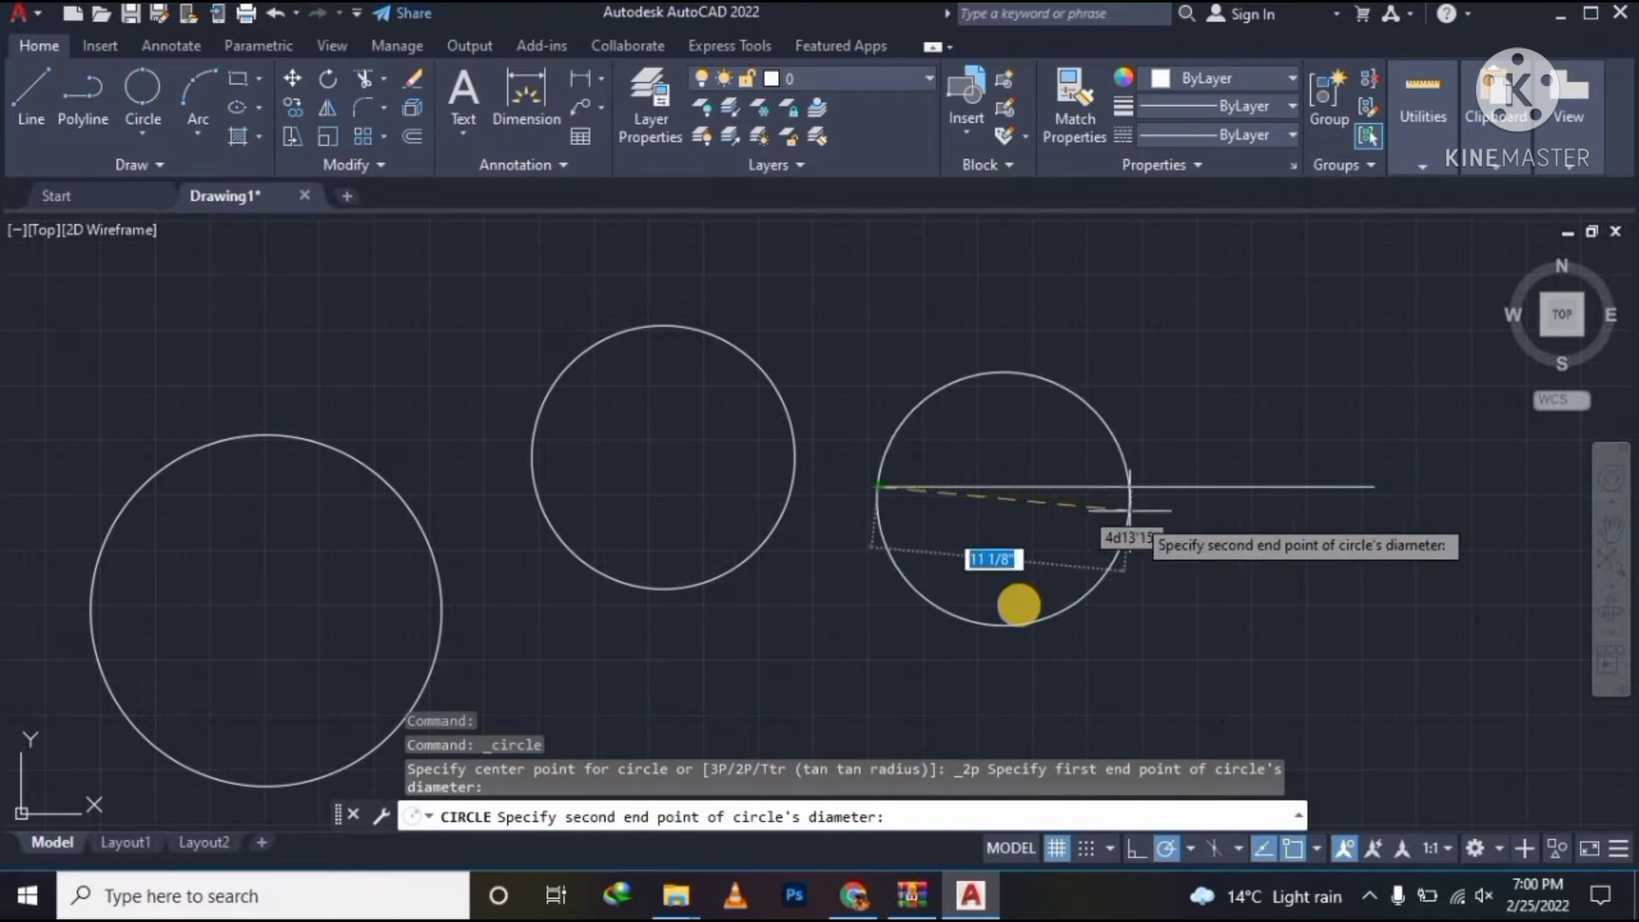
left_click(1370, 486)
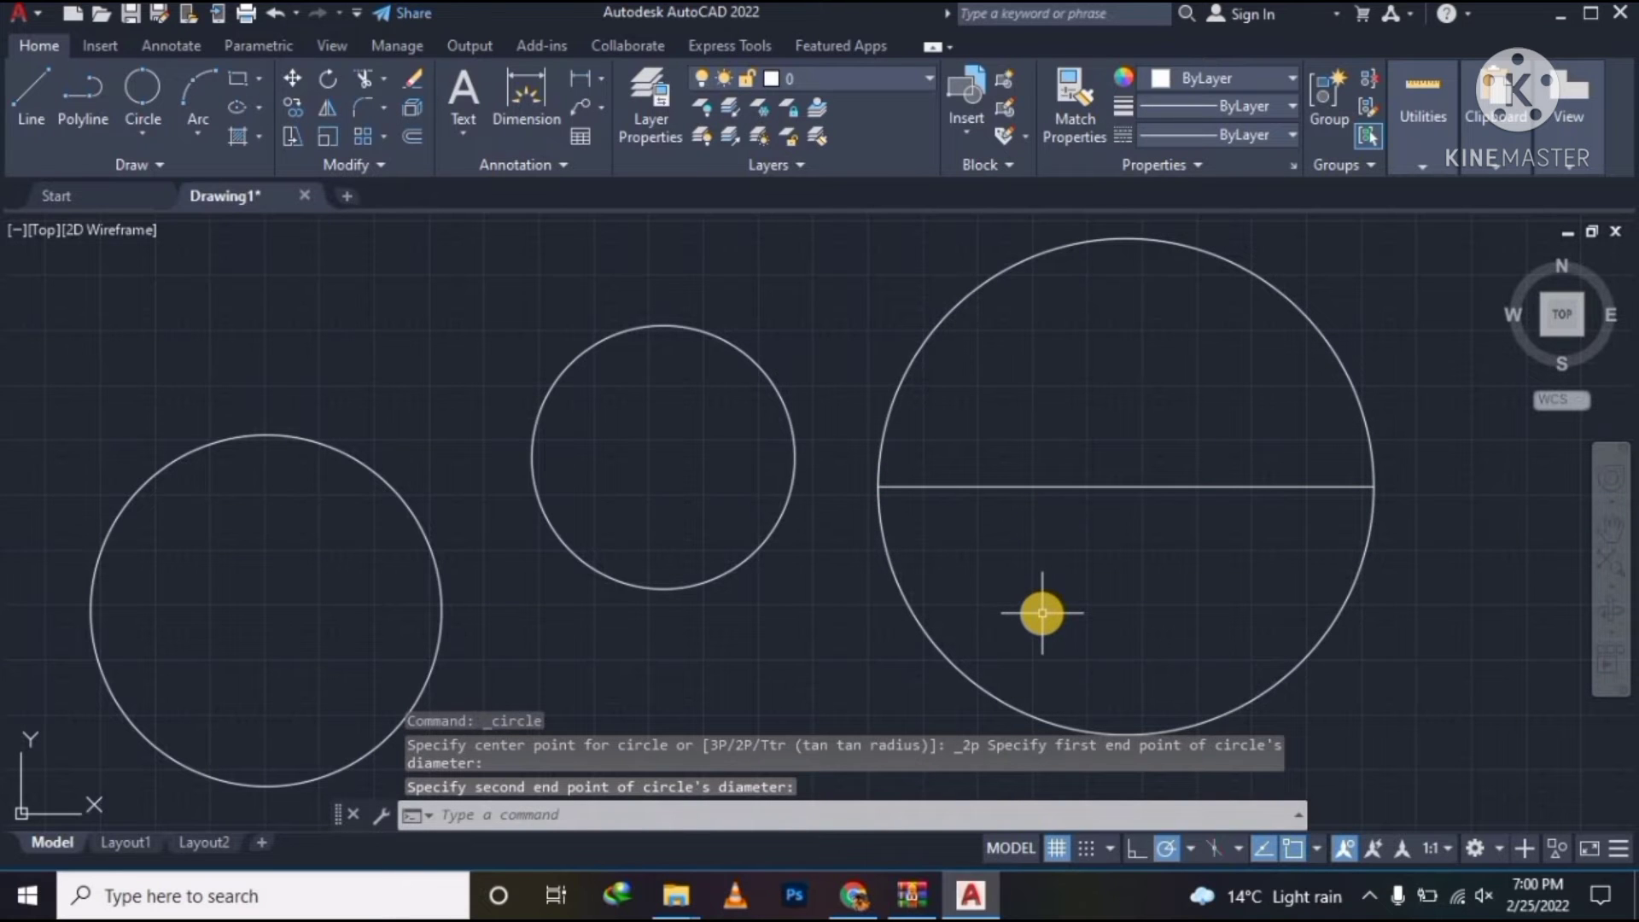
- Erase the center-radius and center-diameter circles together, keeping the circle around the horizontal line
left_click(814, 309)
left_click(407, 590)
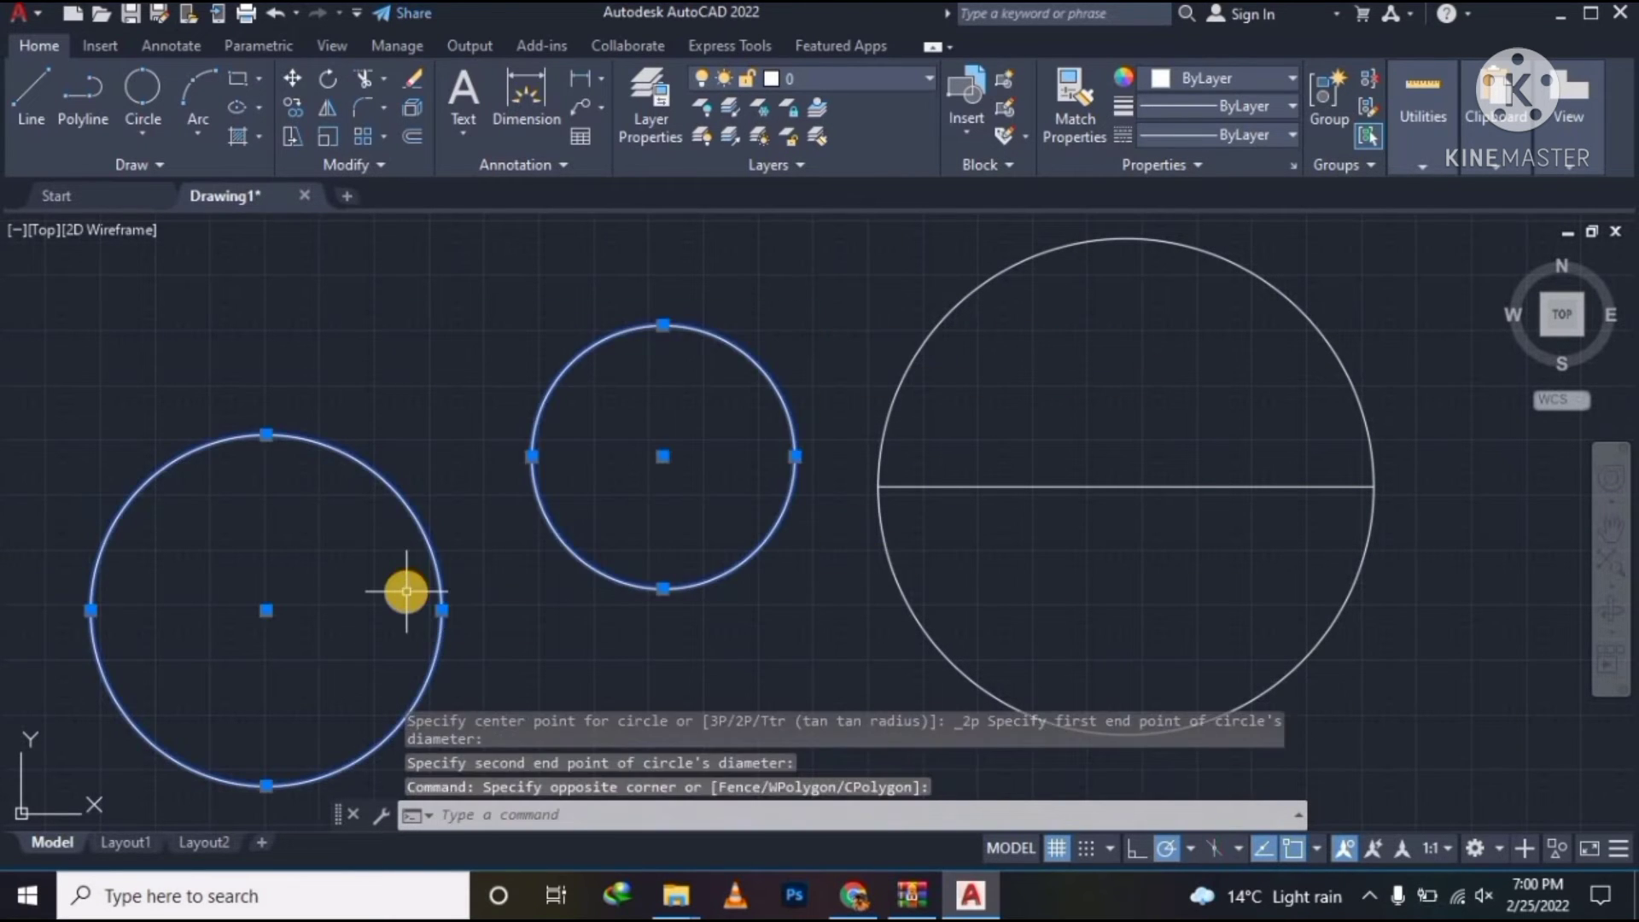
key("Delete")
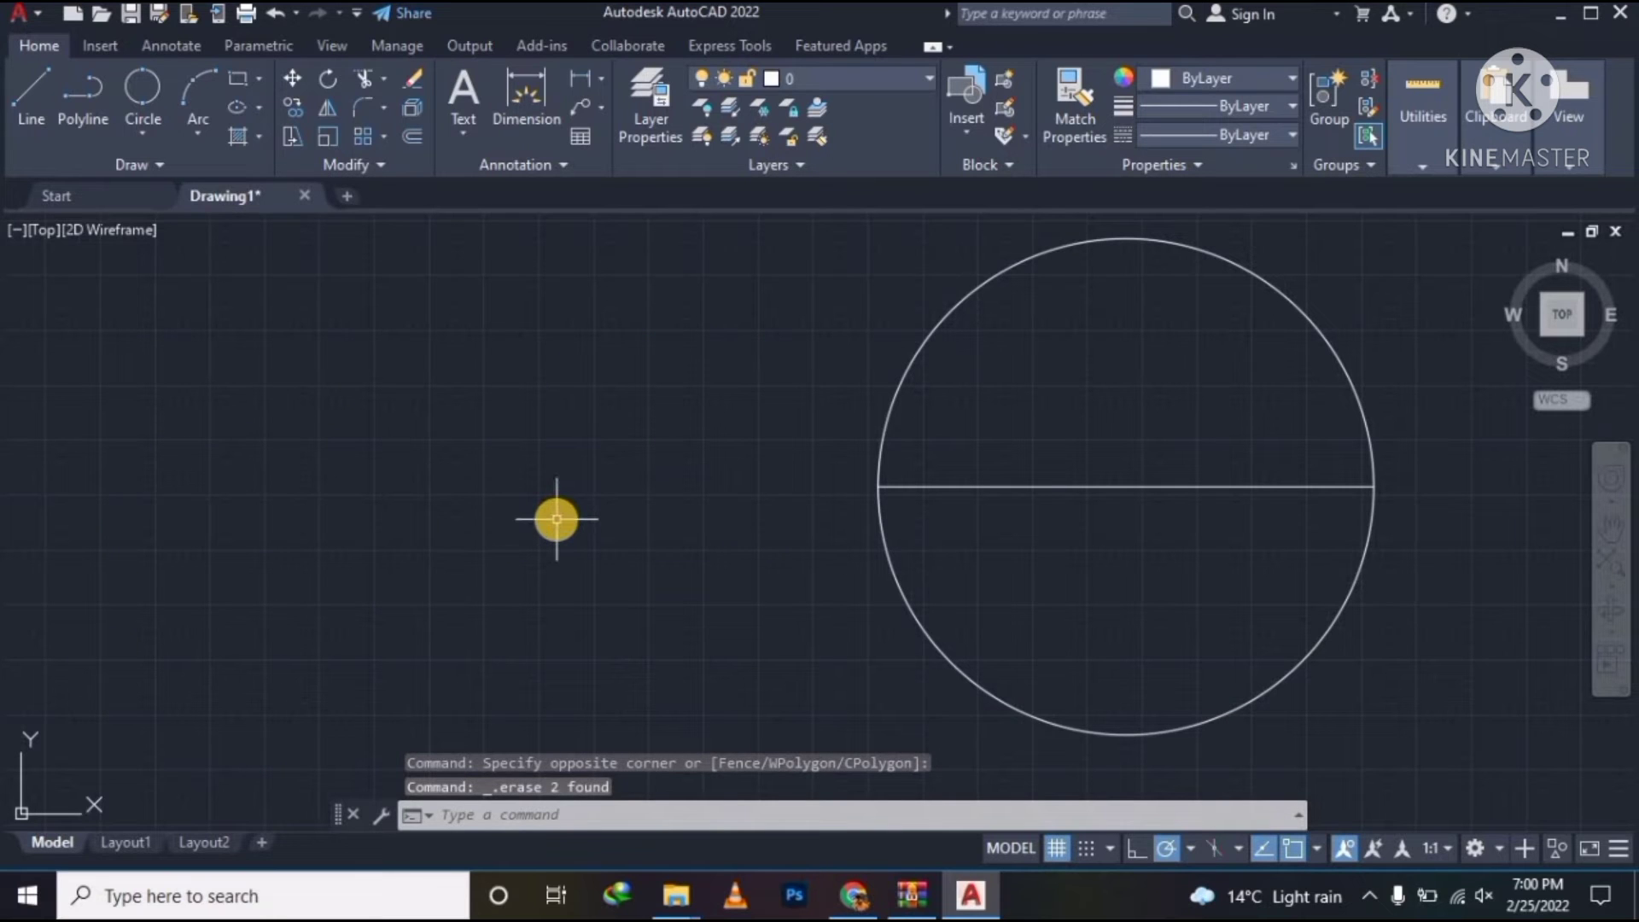
- Draw a vertical line left of the remaining circle and a connected horizontal line running left from its lower end
key("Return")
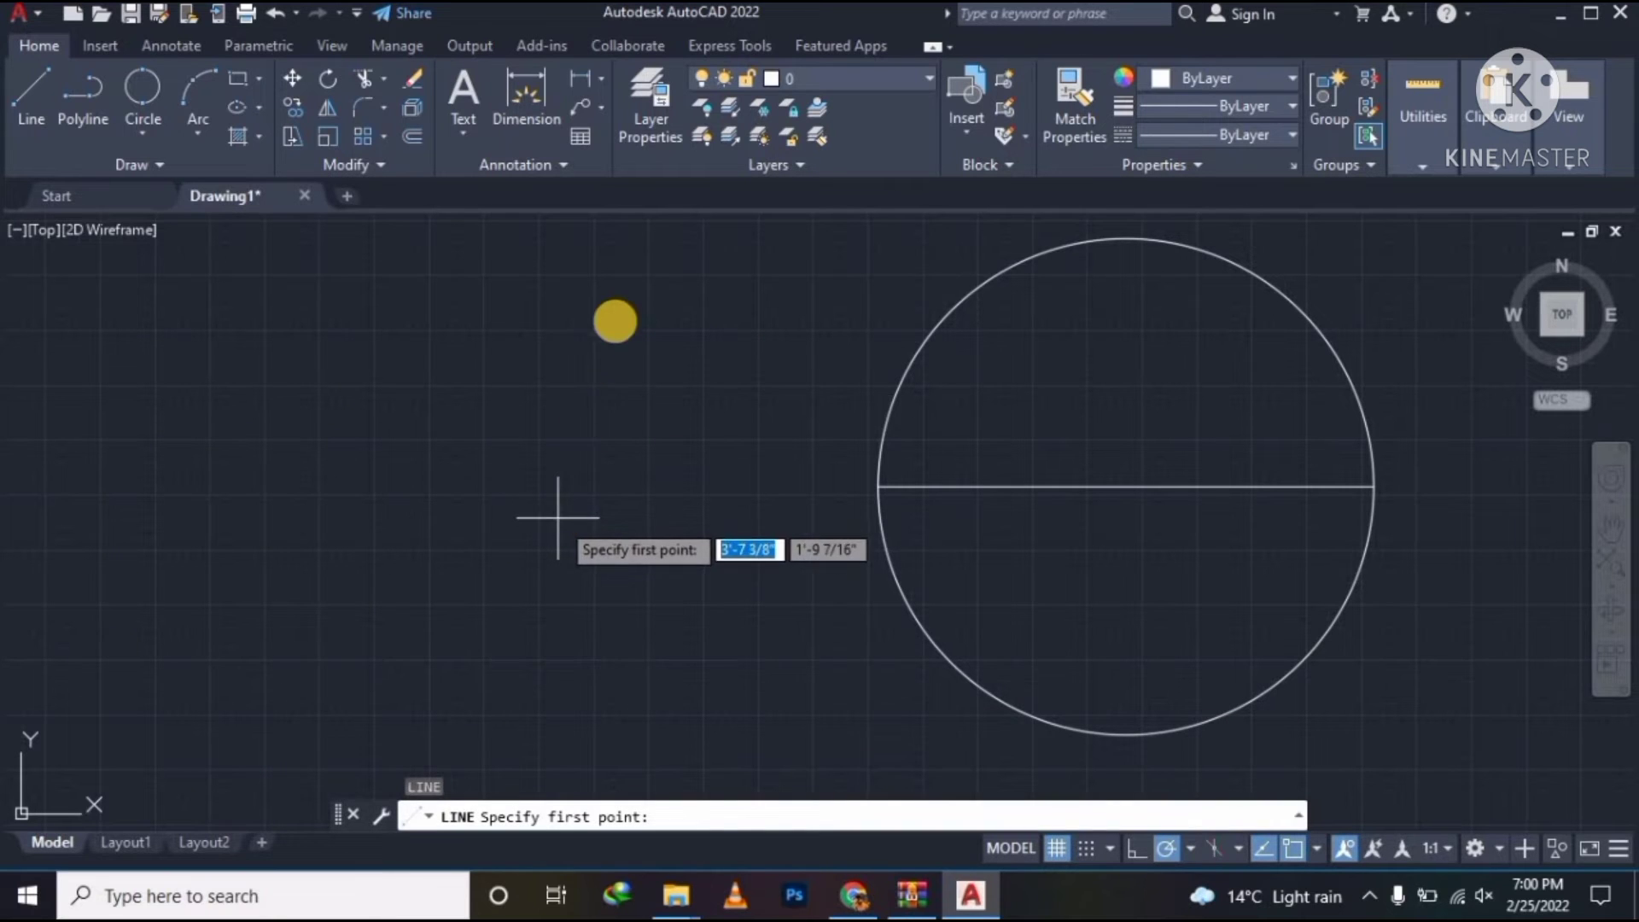
left_click(624, 291)
left_click(624, 636)
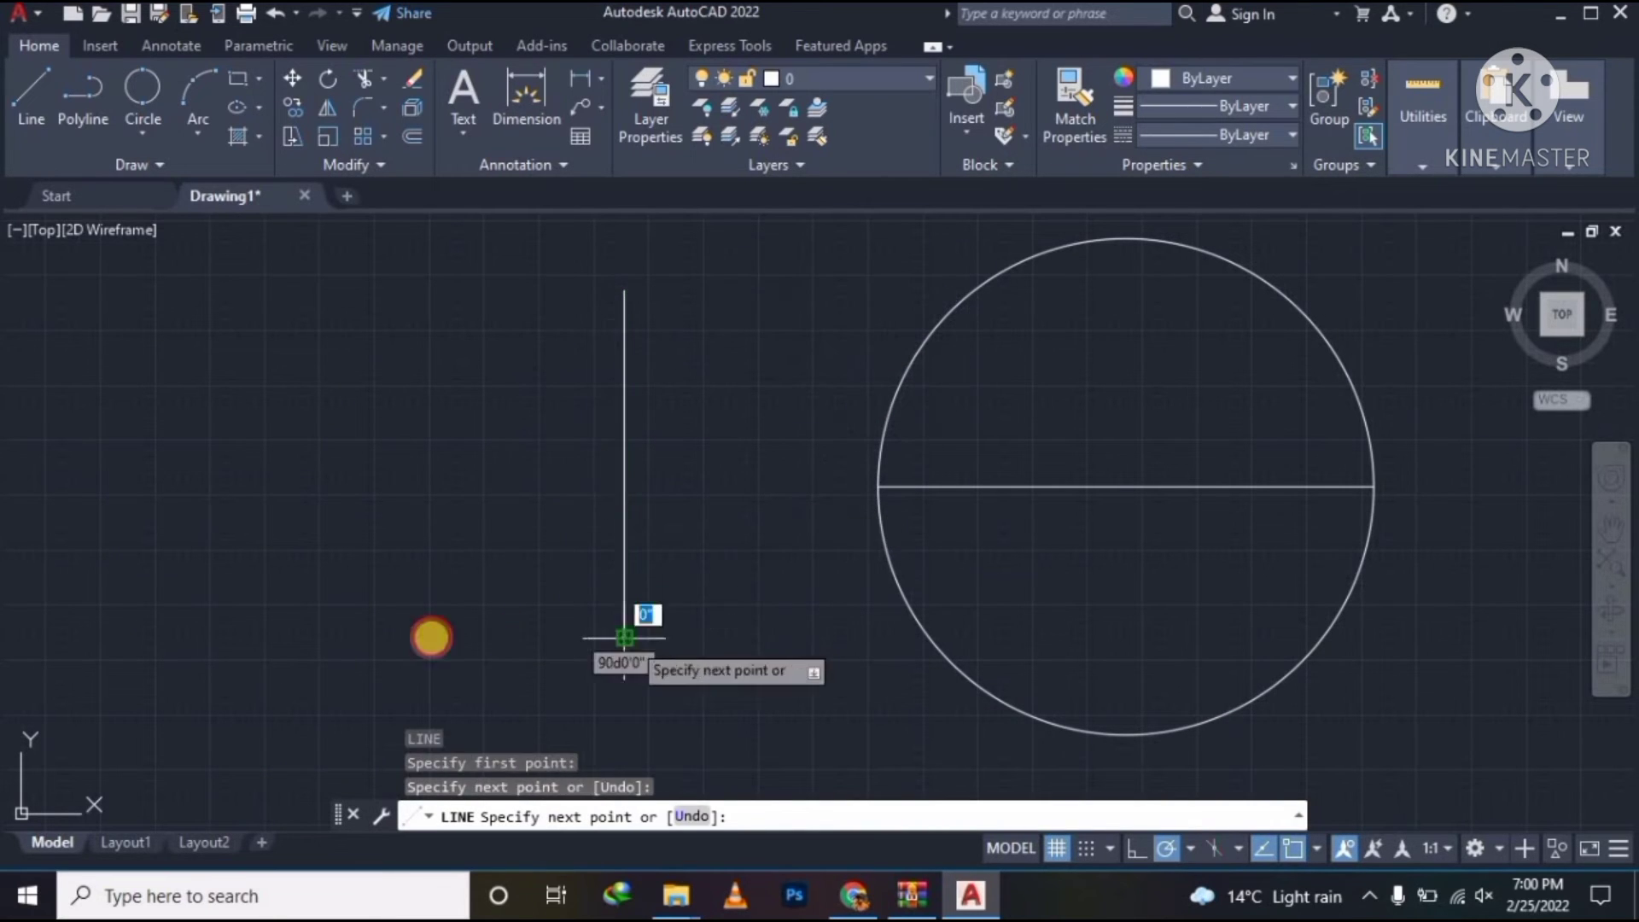
left_click(162, 627)
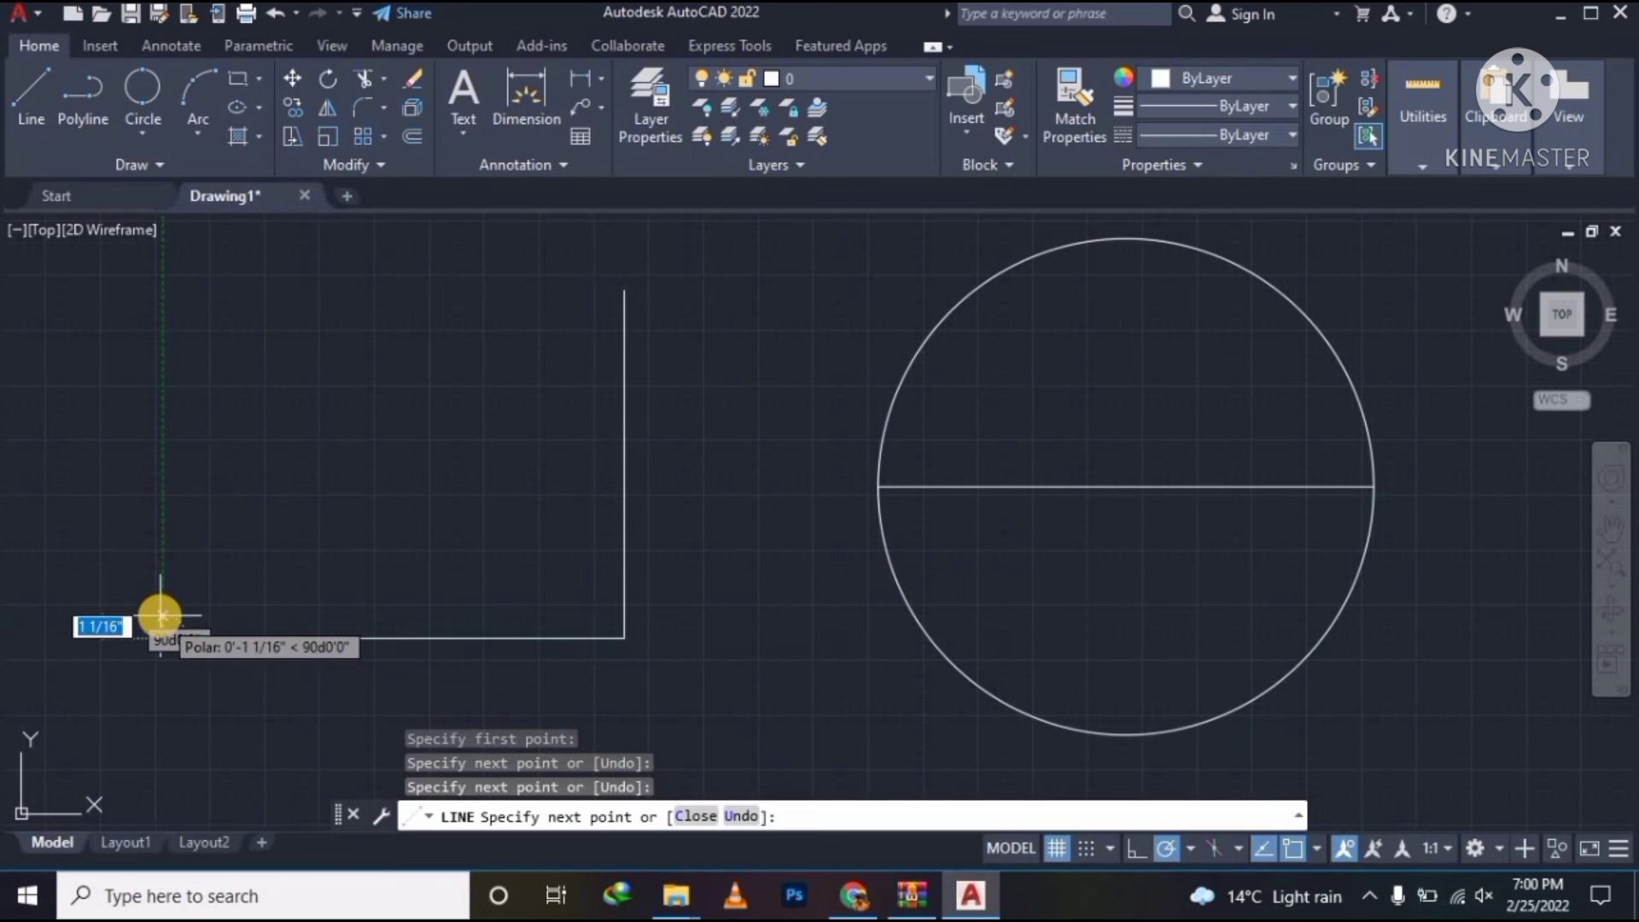
key("Escape")
key("Escape")
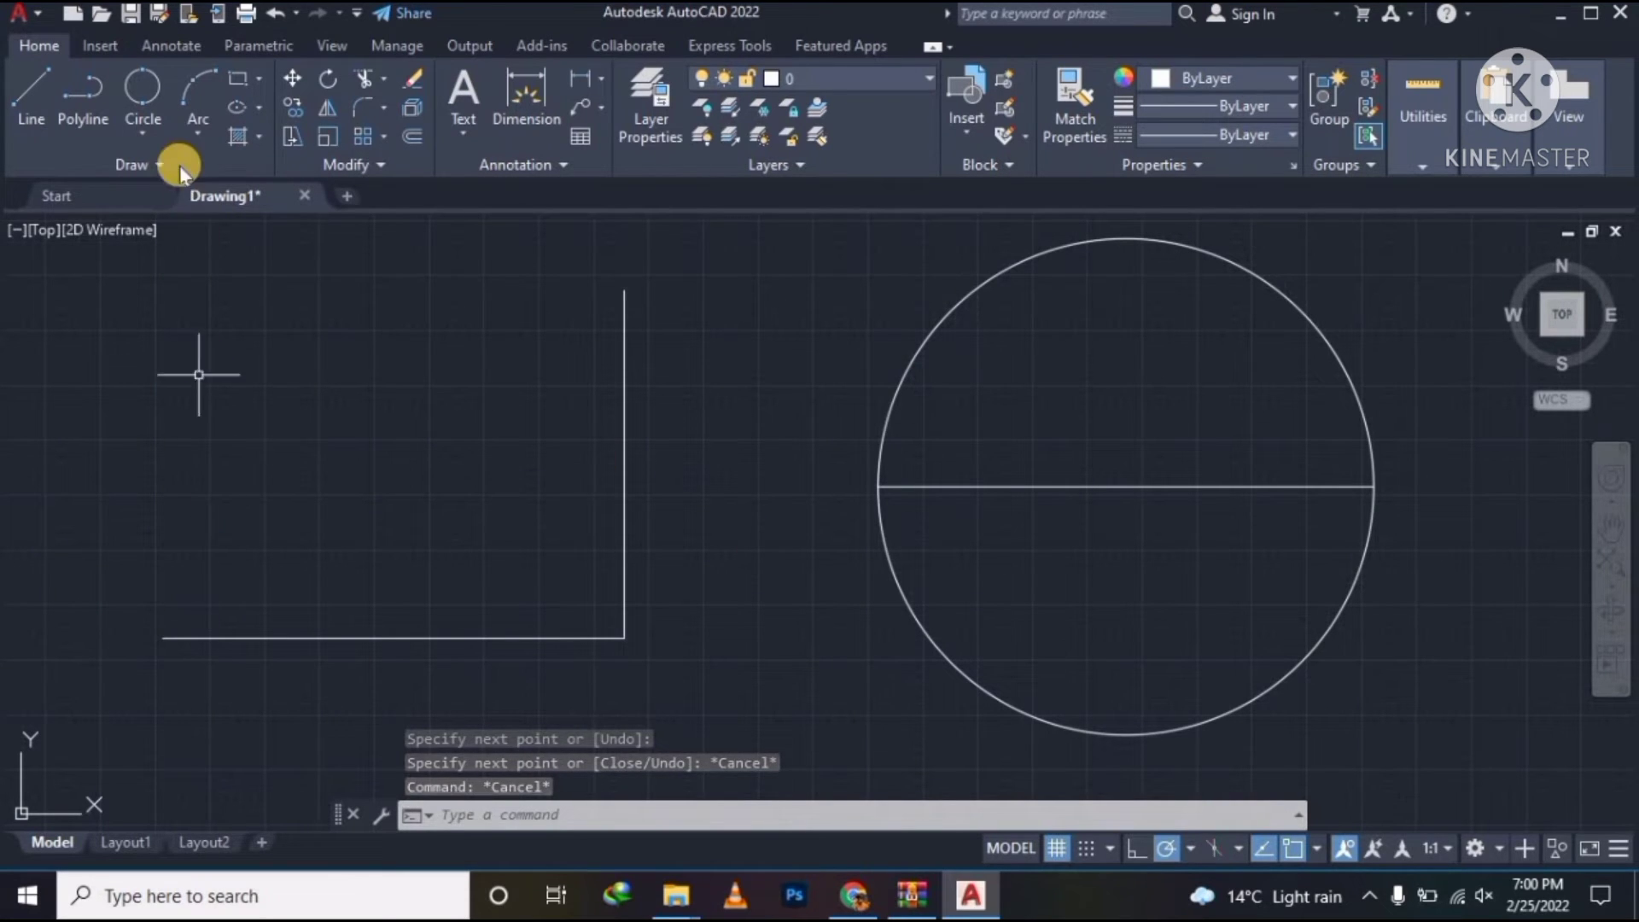
- Draw a circle with the 3-Point method through the horizontal line's left end, the shared corner and the vertical line's top end
left_click(143, 140)
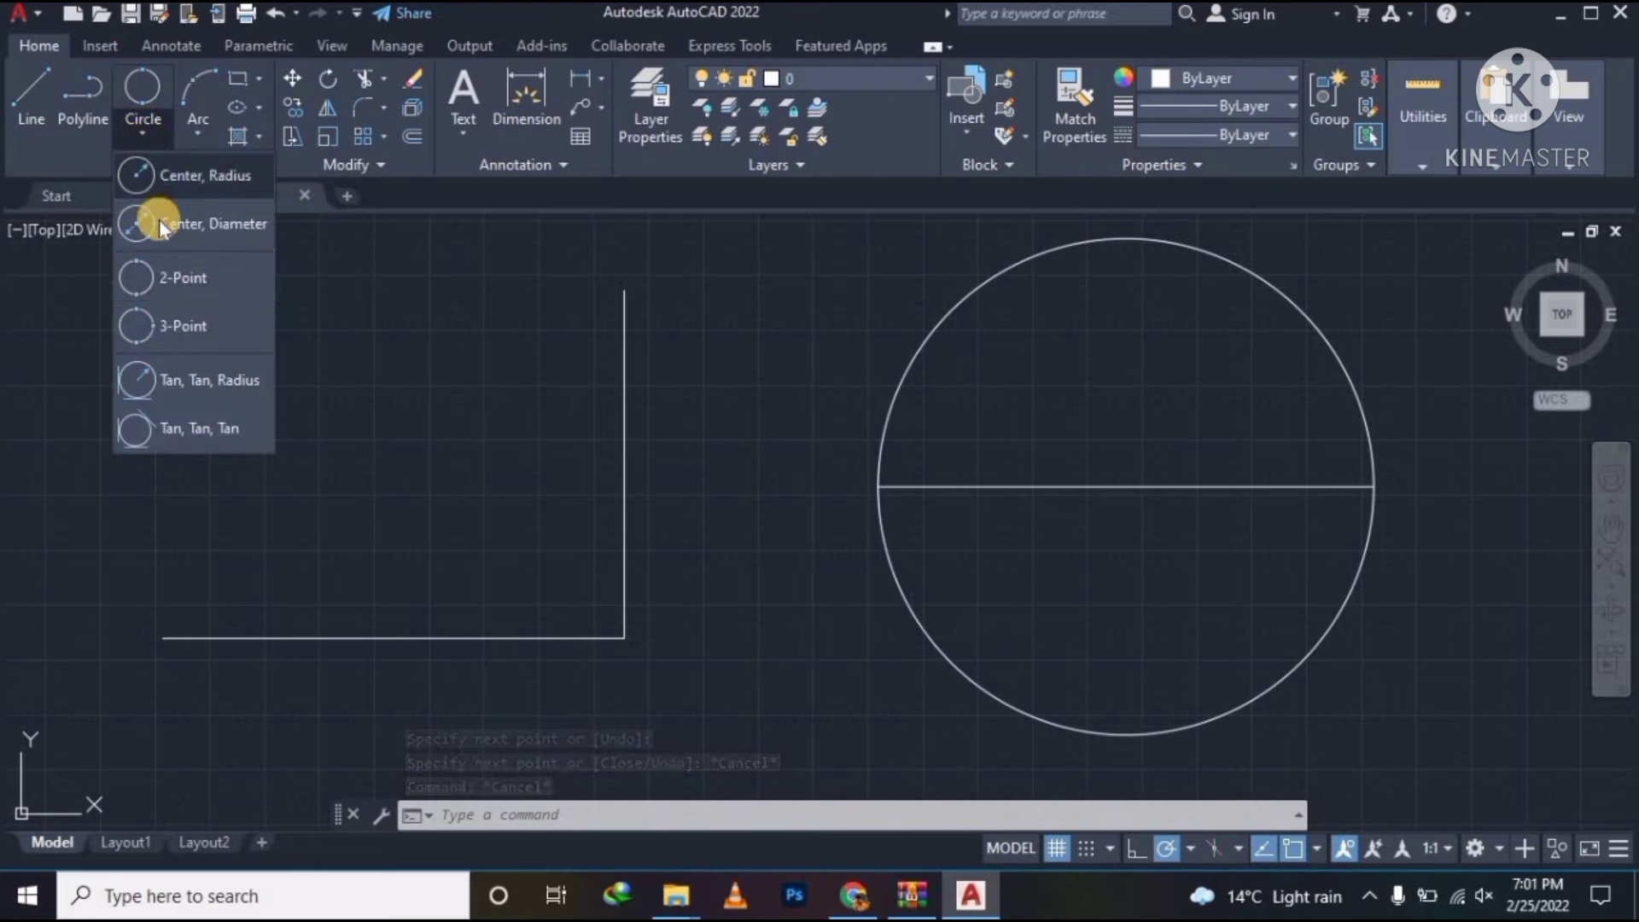
left_click(193, 330)
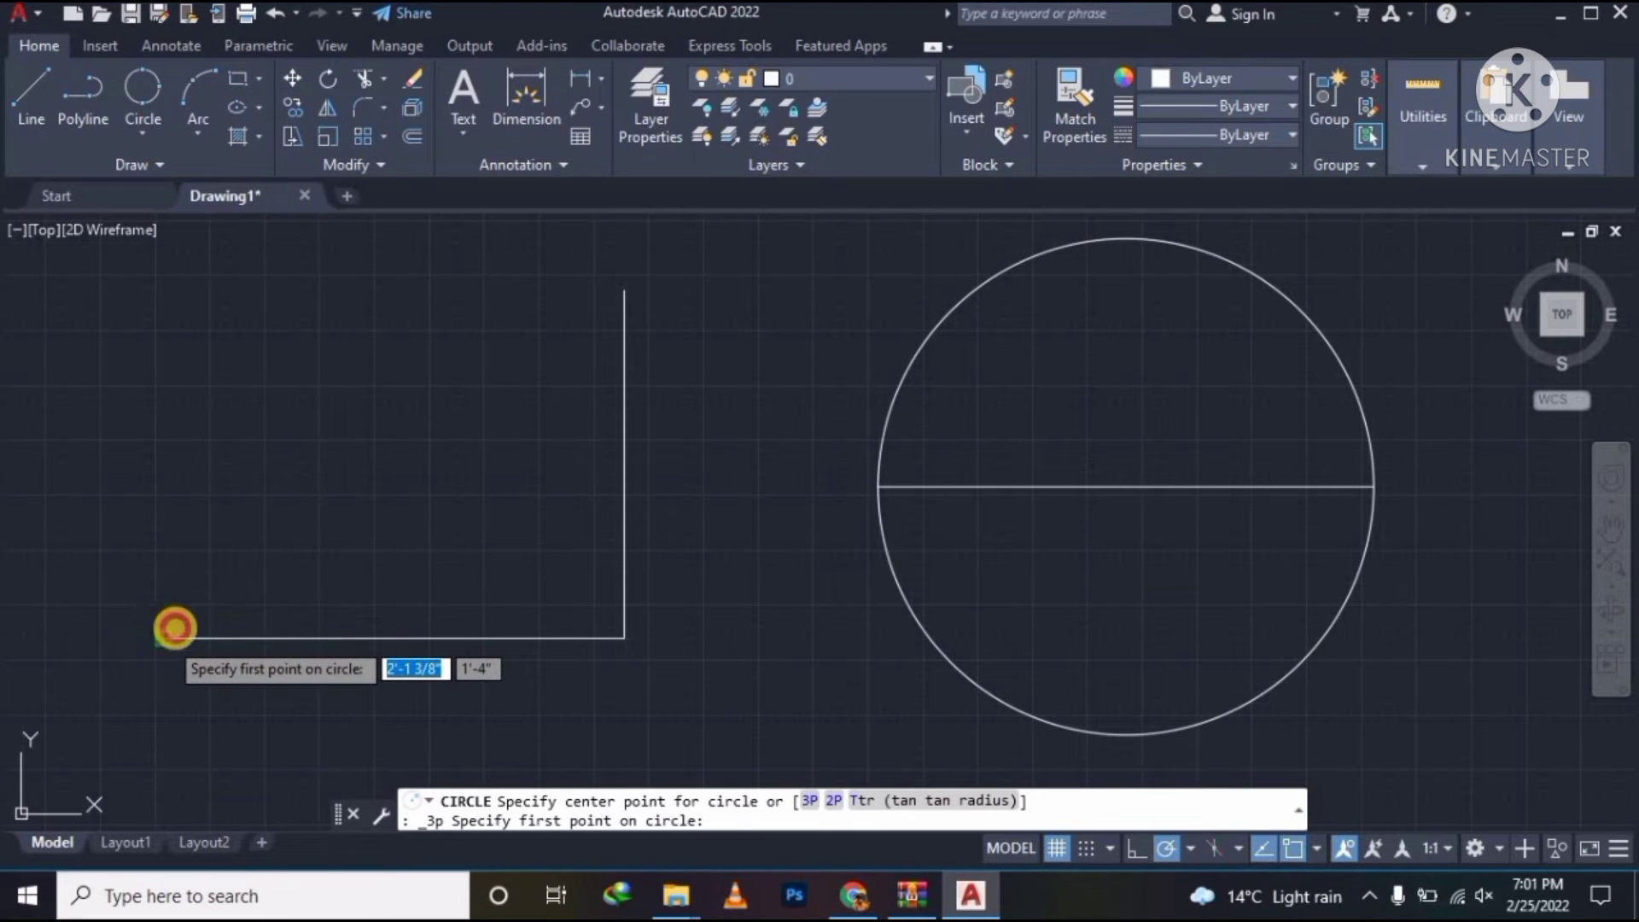
left_click(163, 637)
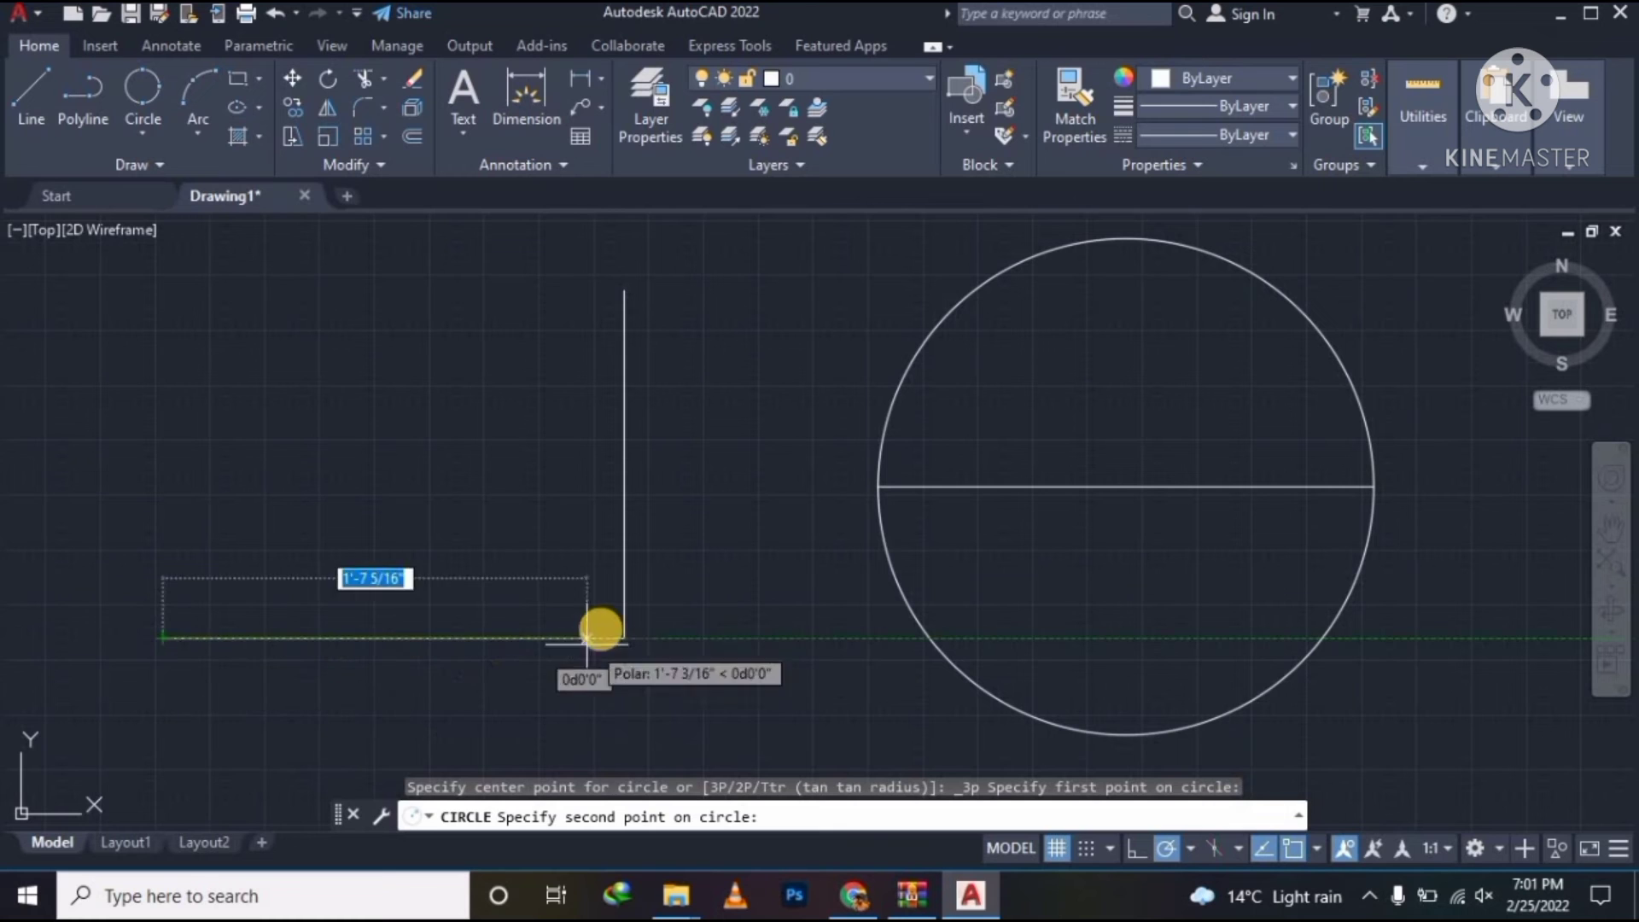
left_click(624, 638)
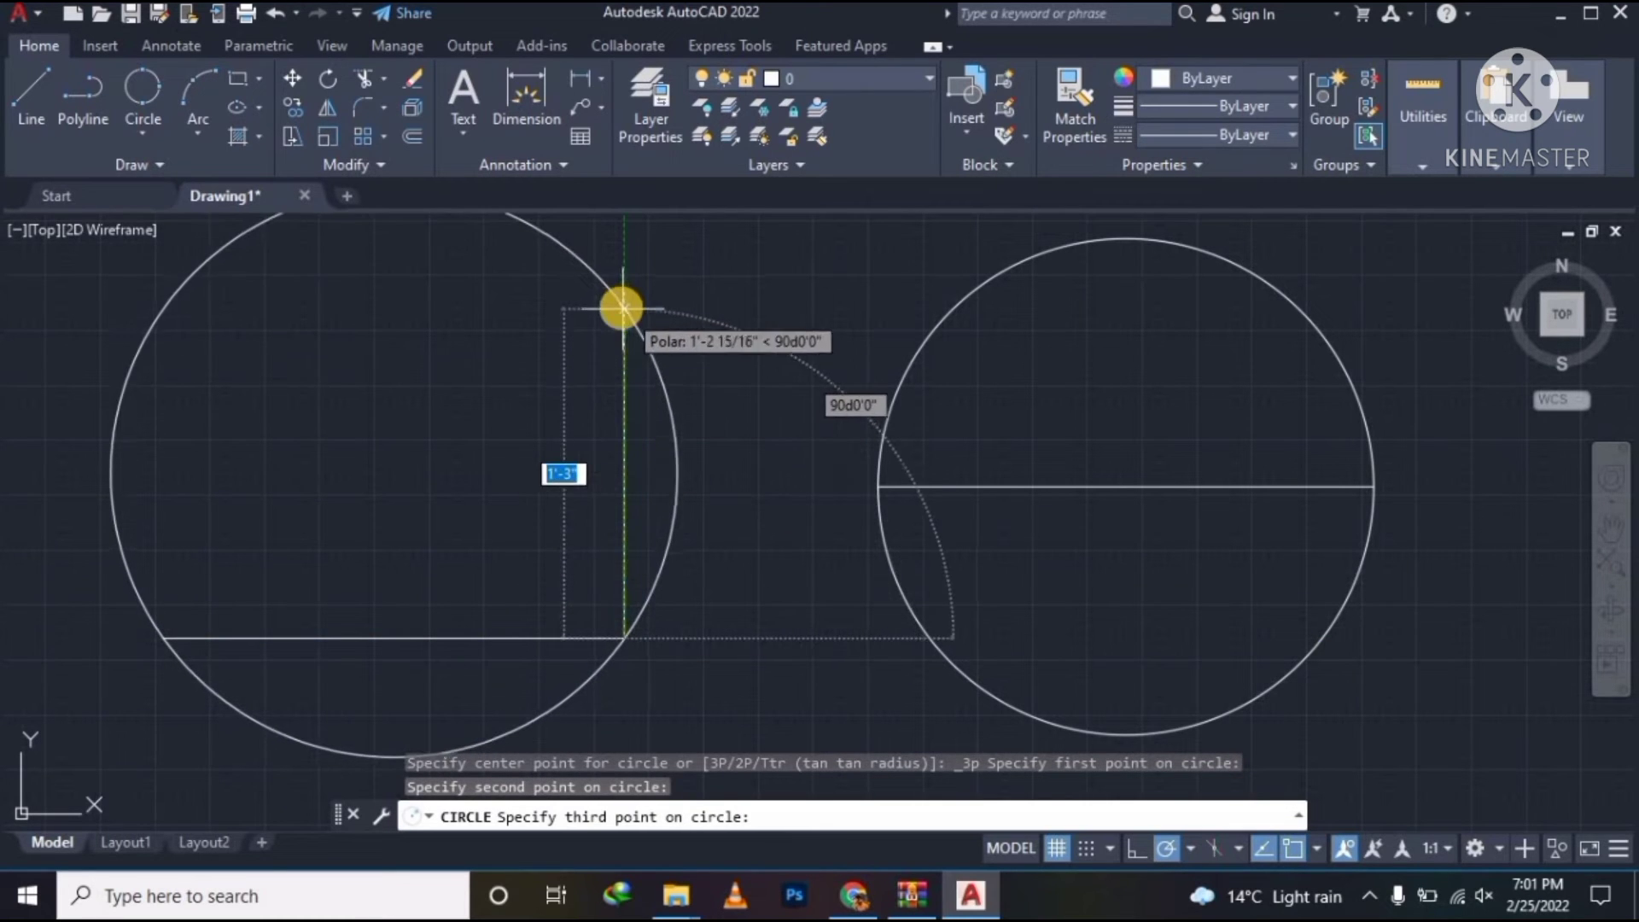
left_click(624, 290)
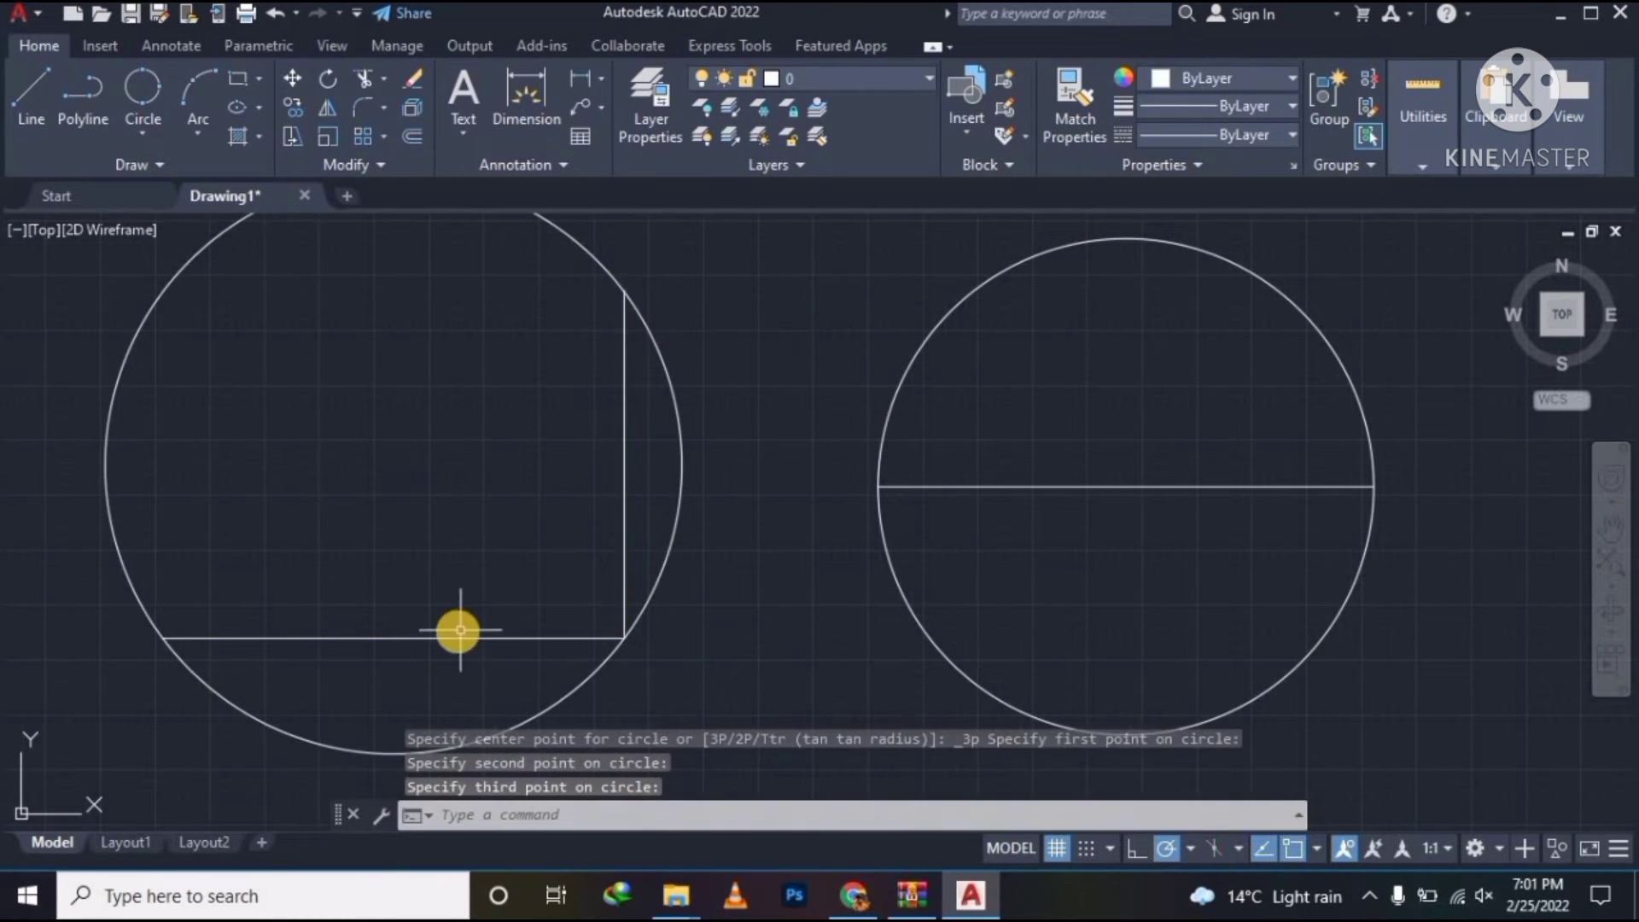
- Erase the 3-Point circle passing through the ends of the connected vertical and horizontal lines
scroll(454, 631, "down", 2)
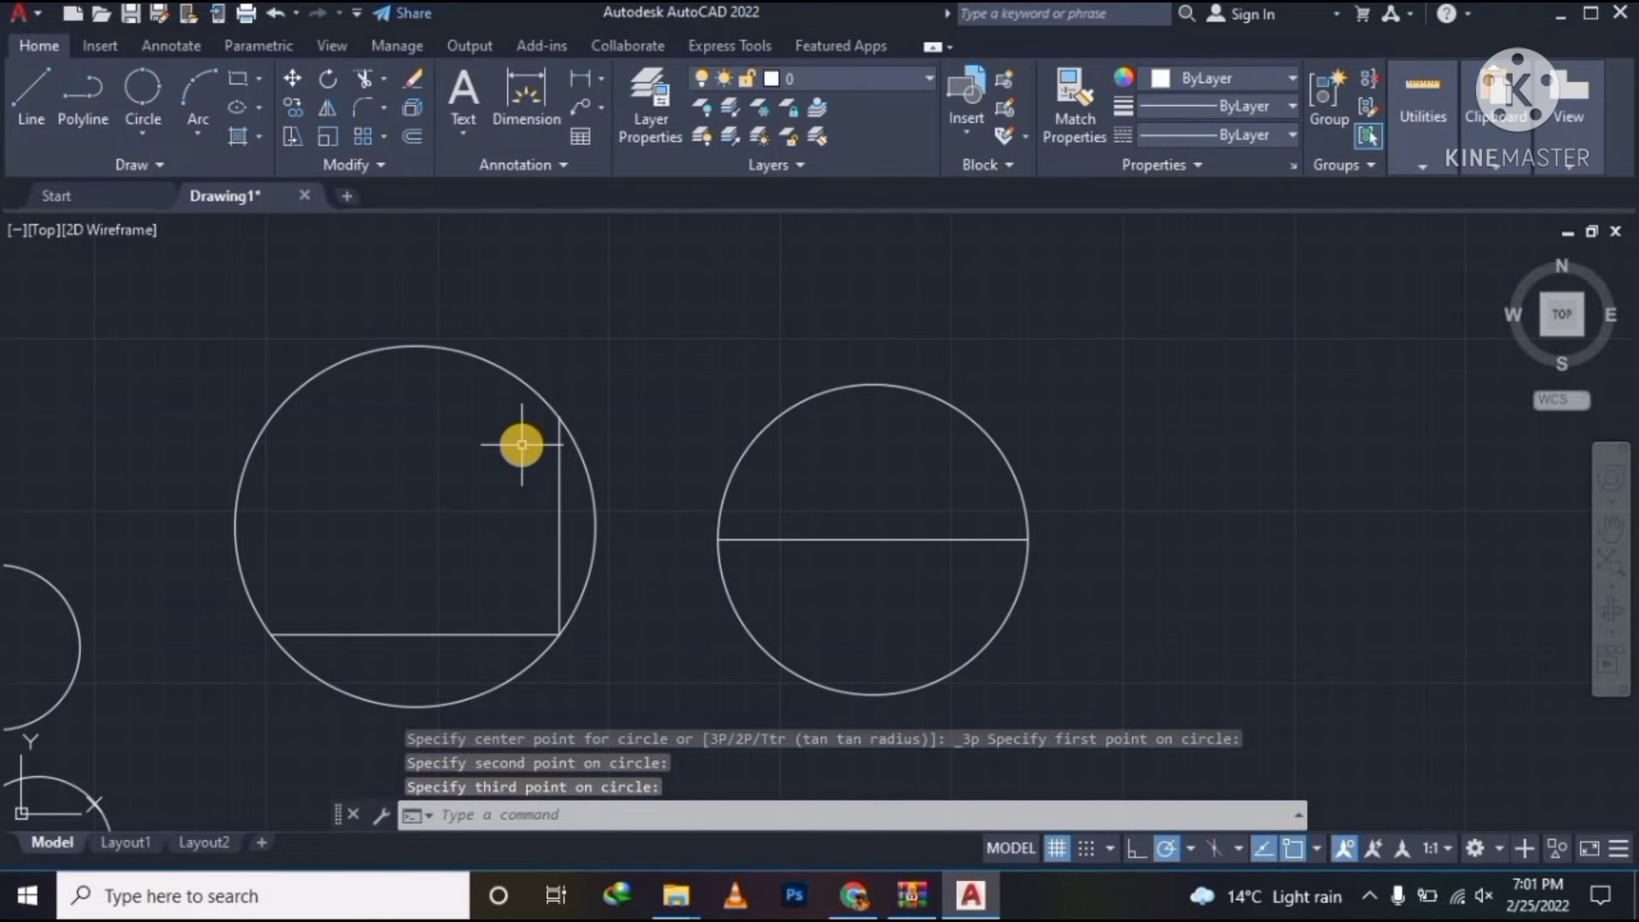
left_click(513, 373)
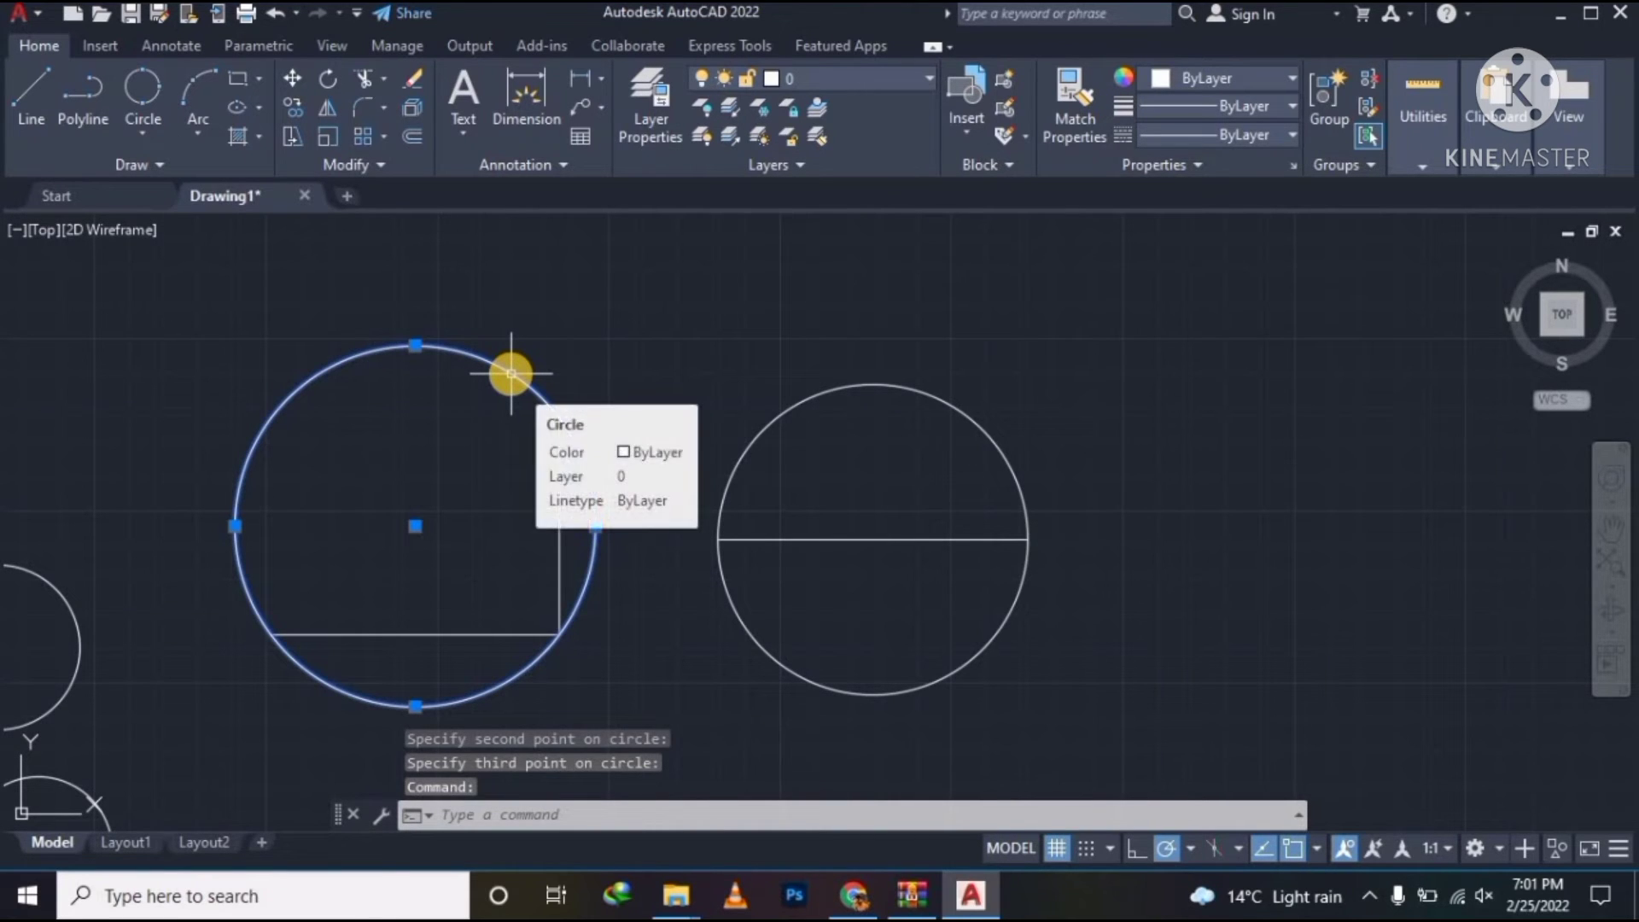
key("Delete")
- Draw a 3-Point circle through the vertical line's top end, the shared corner and the horizontal line's left end
left_click(147, 138)
left_click(176, 331)
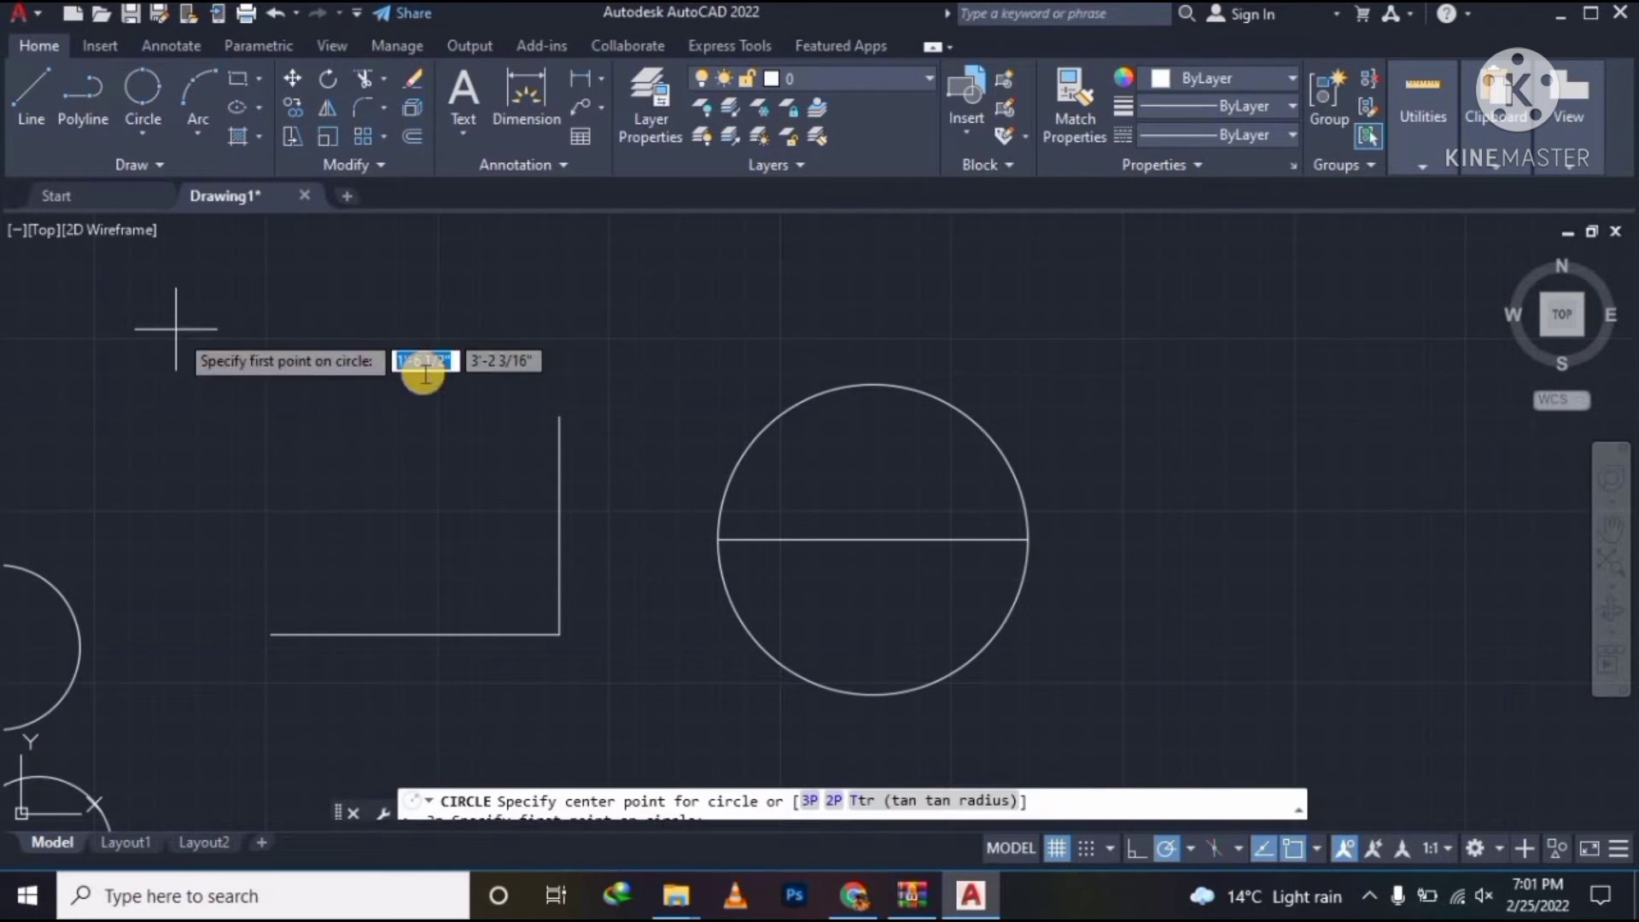
left_click(559, 417)
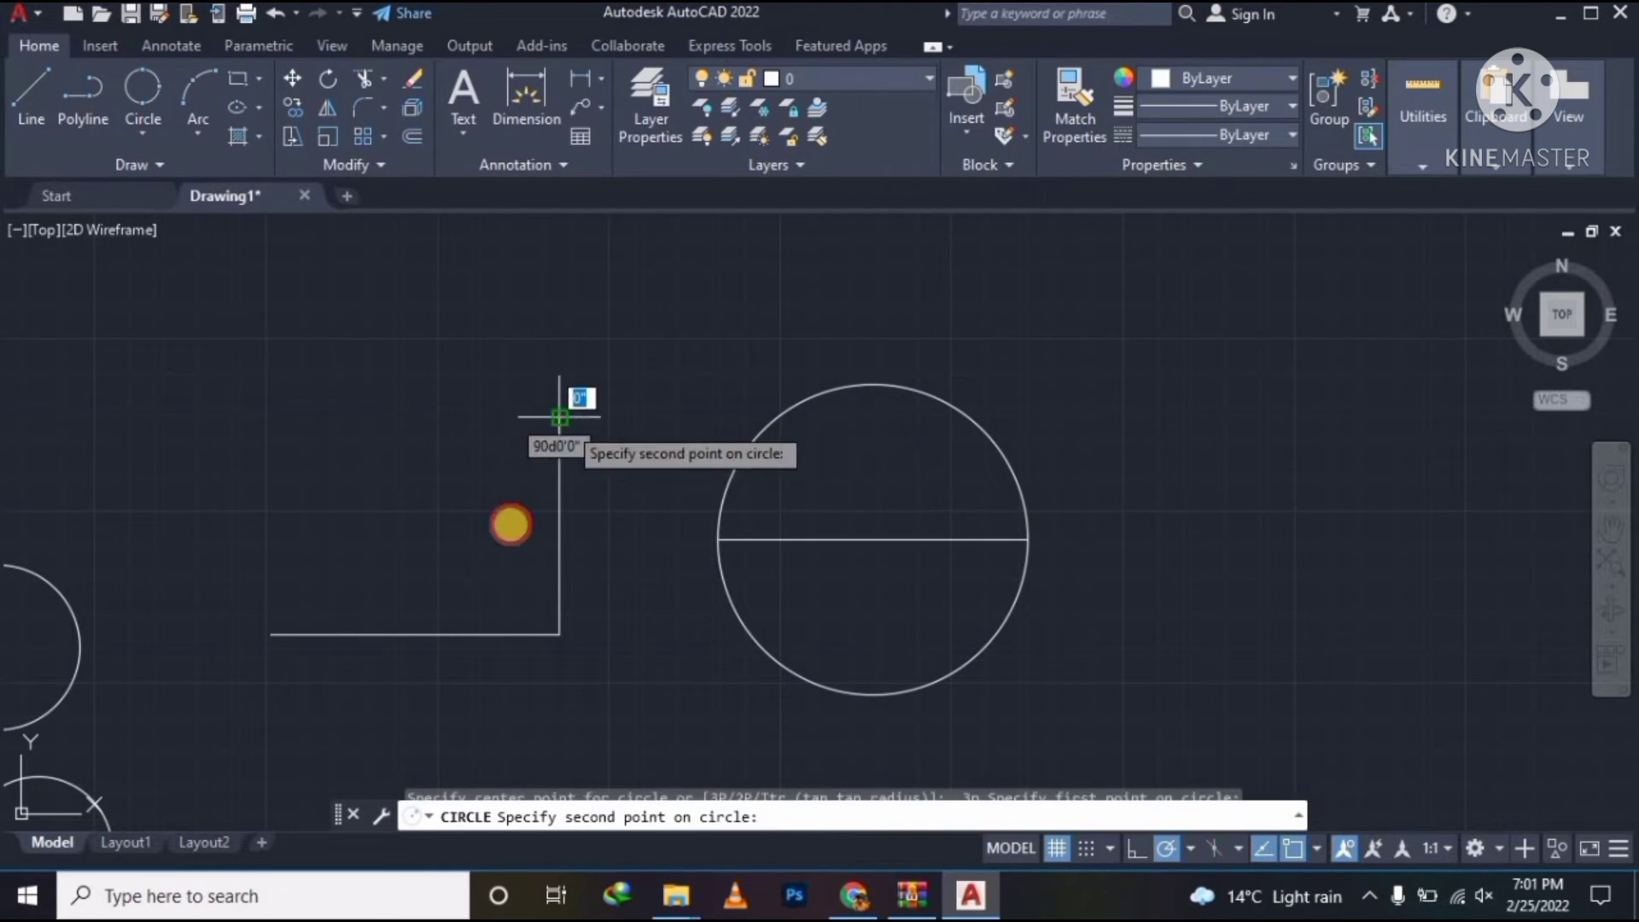
left_click(559, 636)
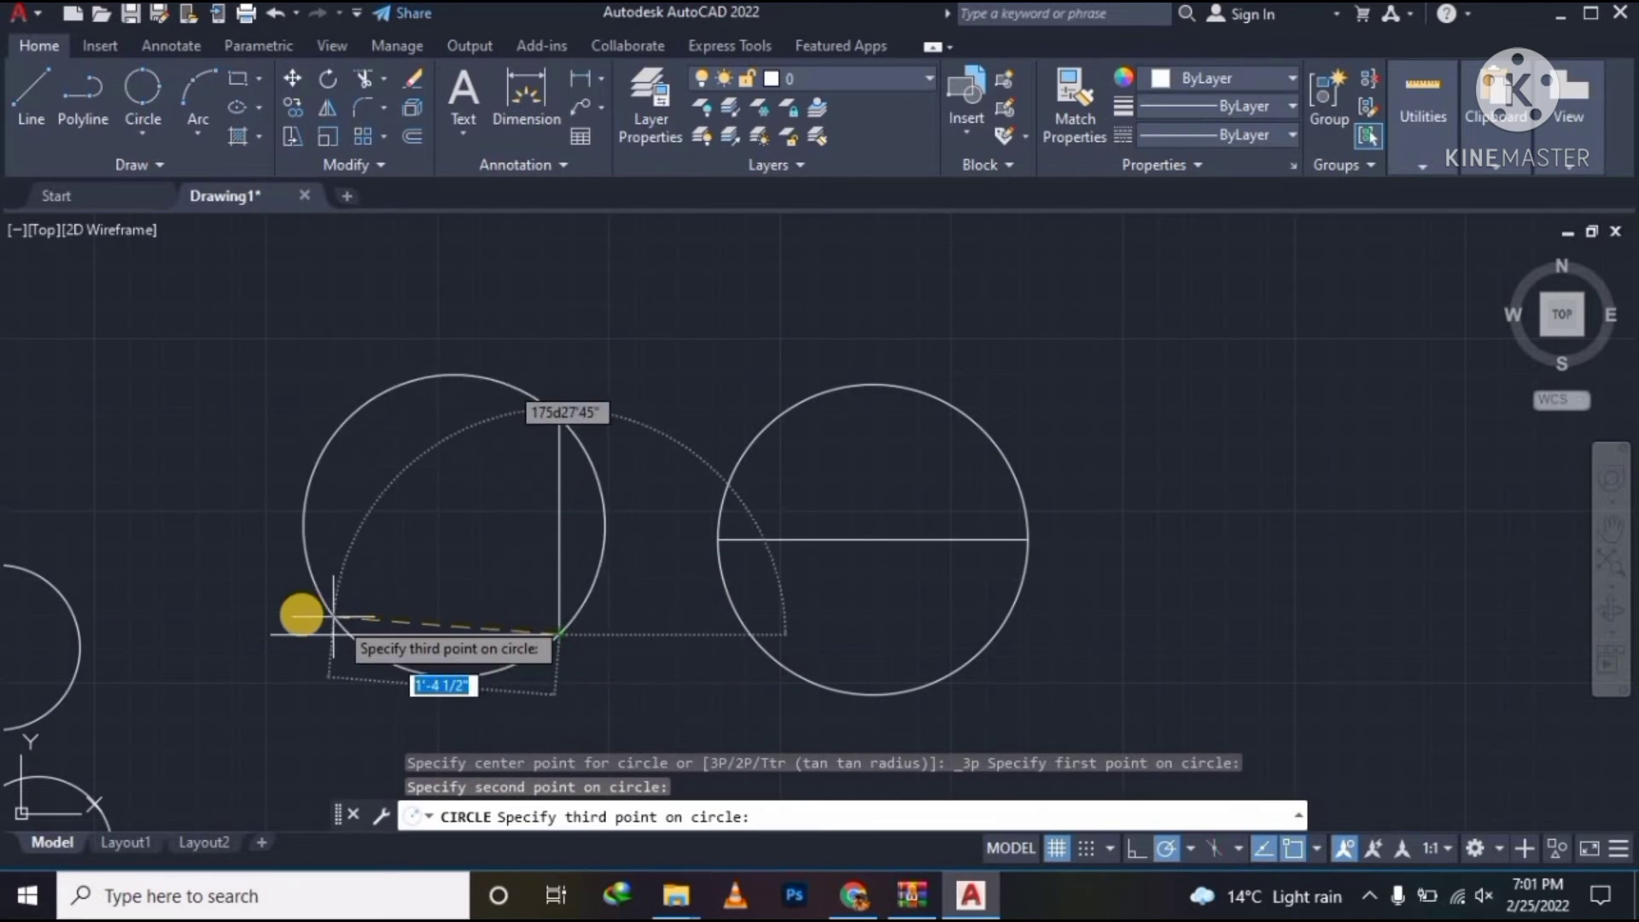
left_click(267, 627)
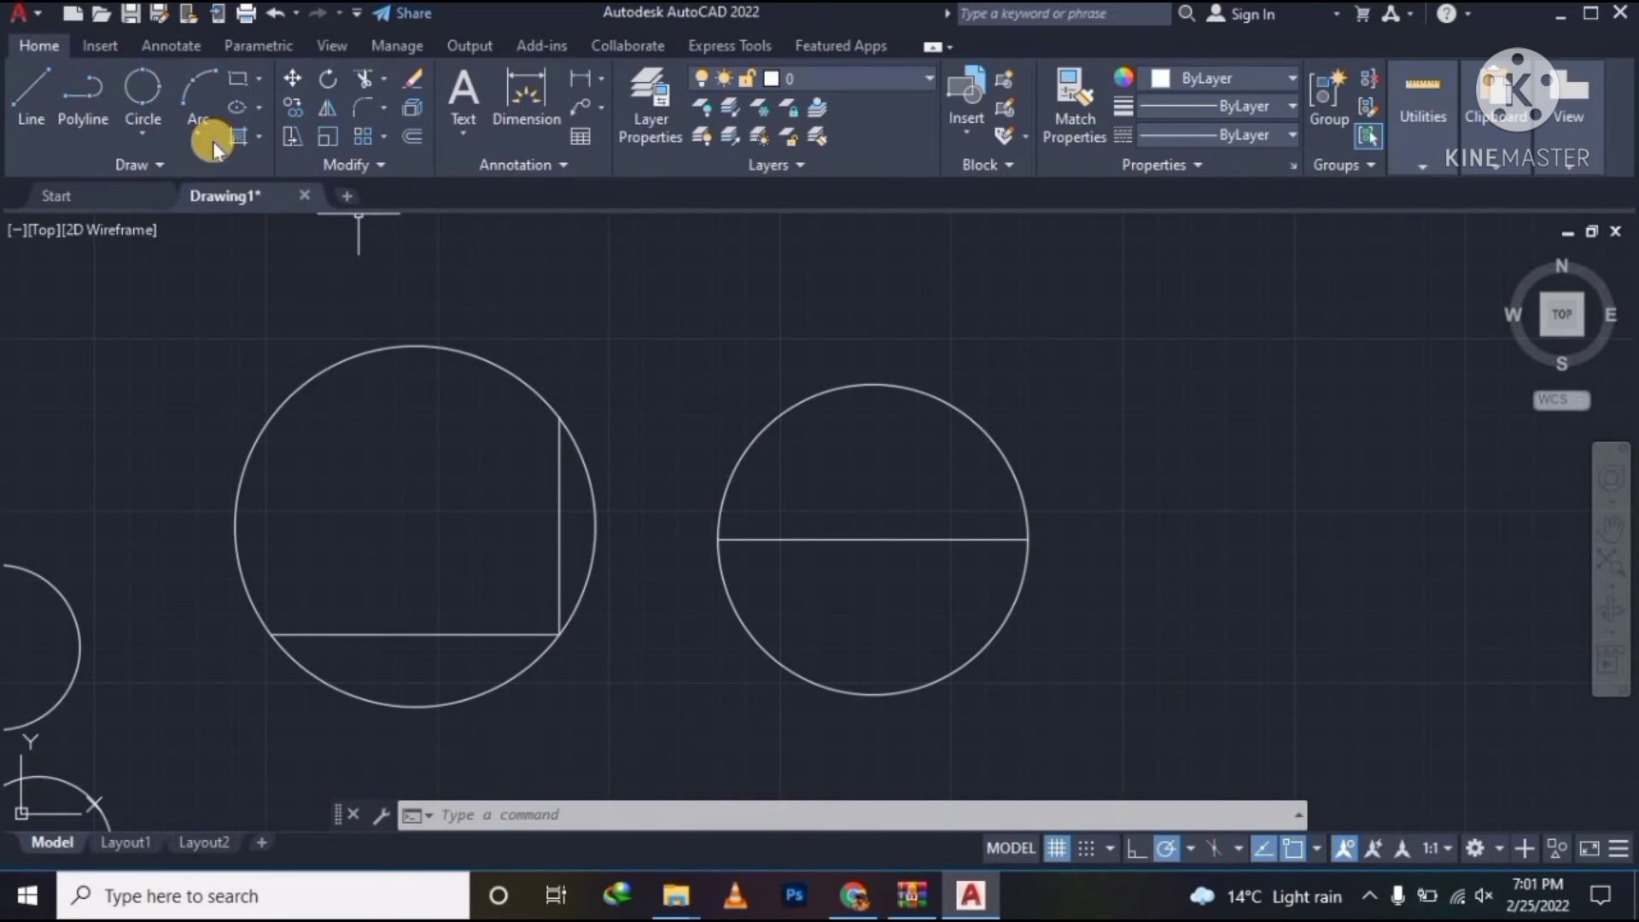
- Draw two connected sloping lines forming a sideways V that points right, in the empty area right of the 2-Point circle
left_click(144, 132)
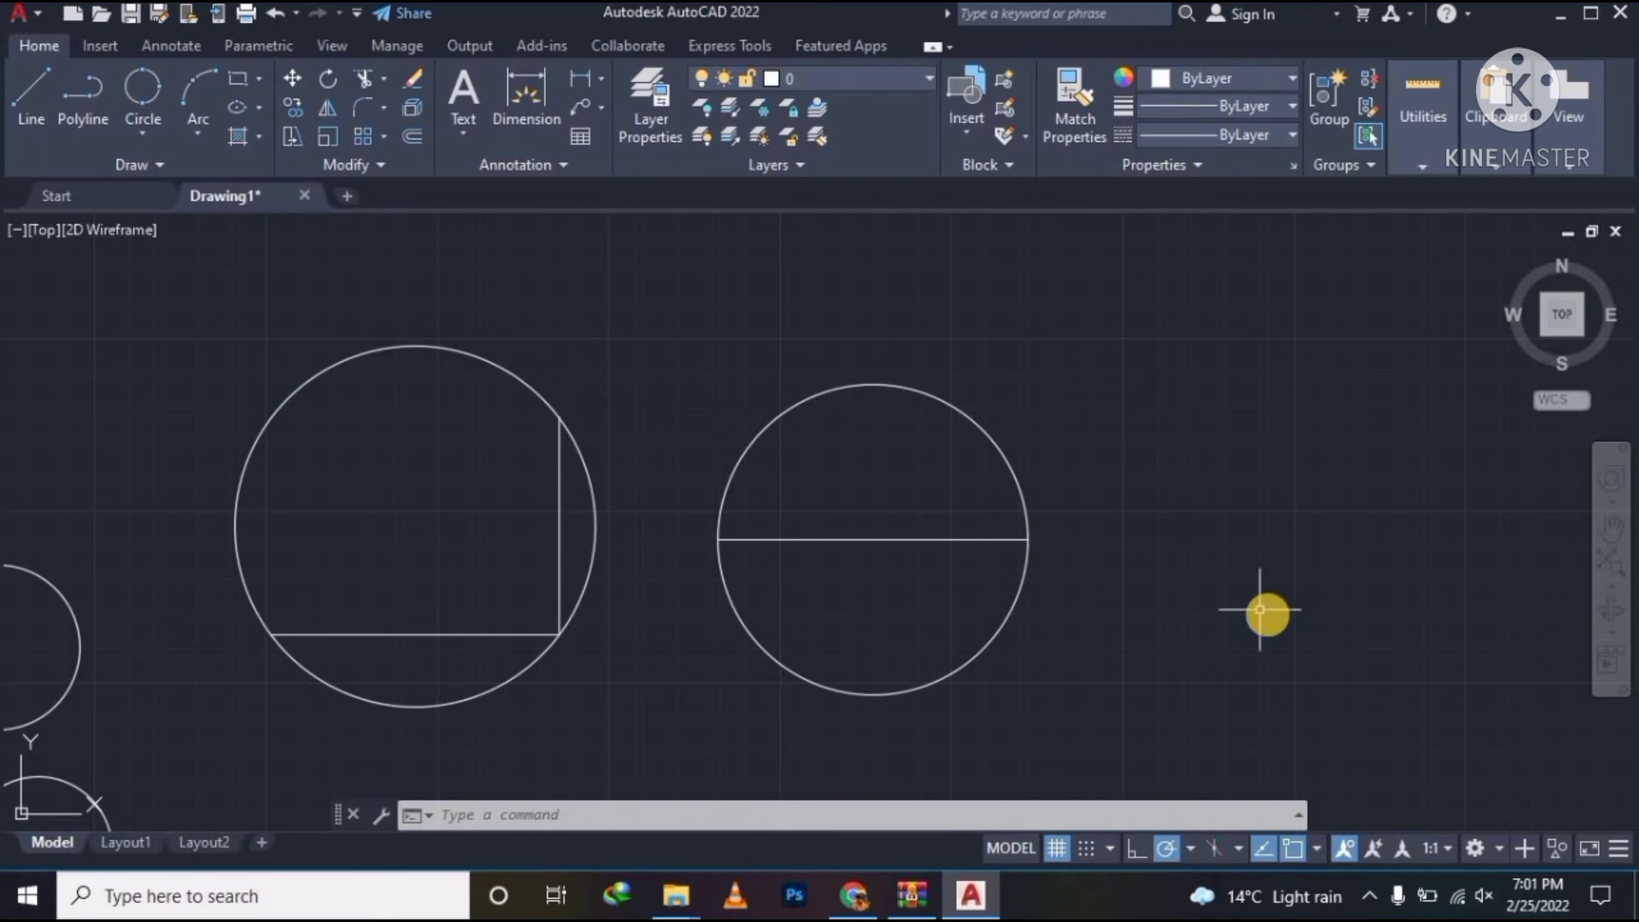
type("l")
key("Return")
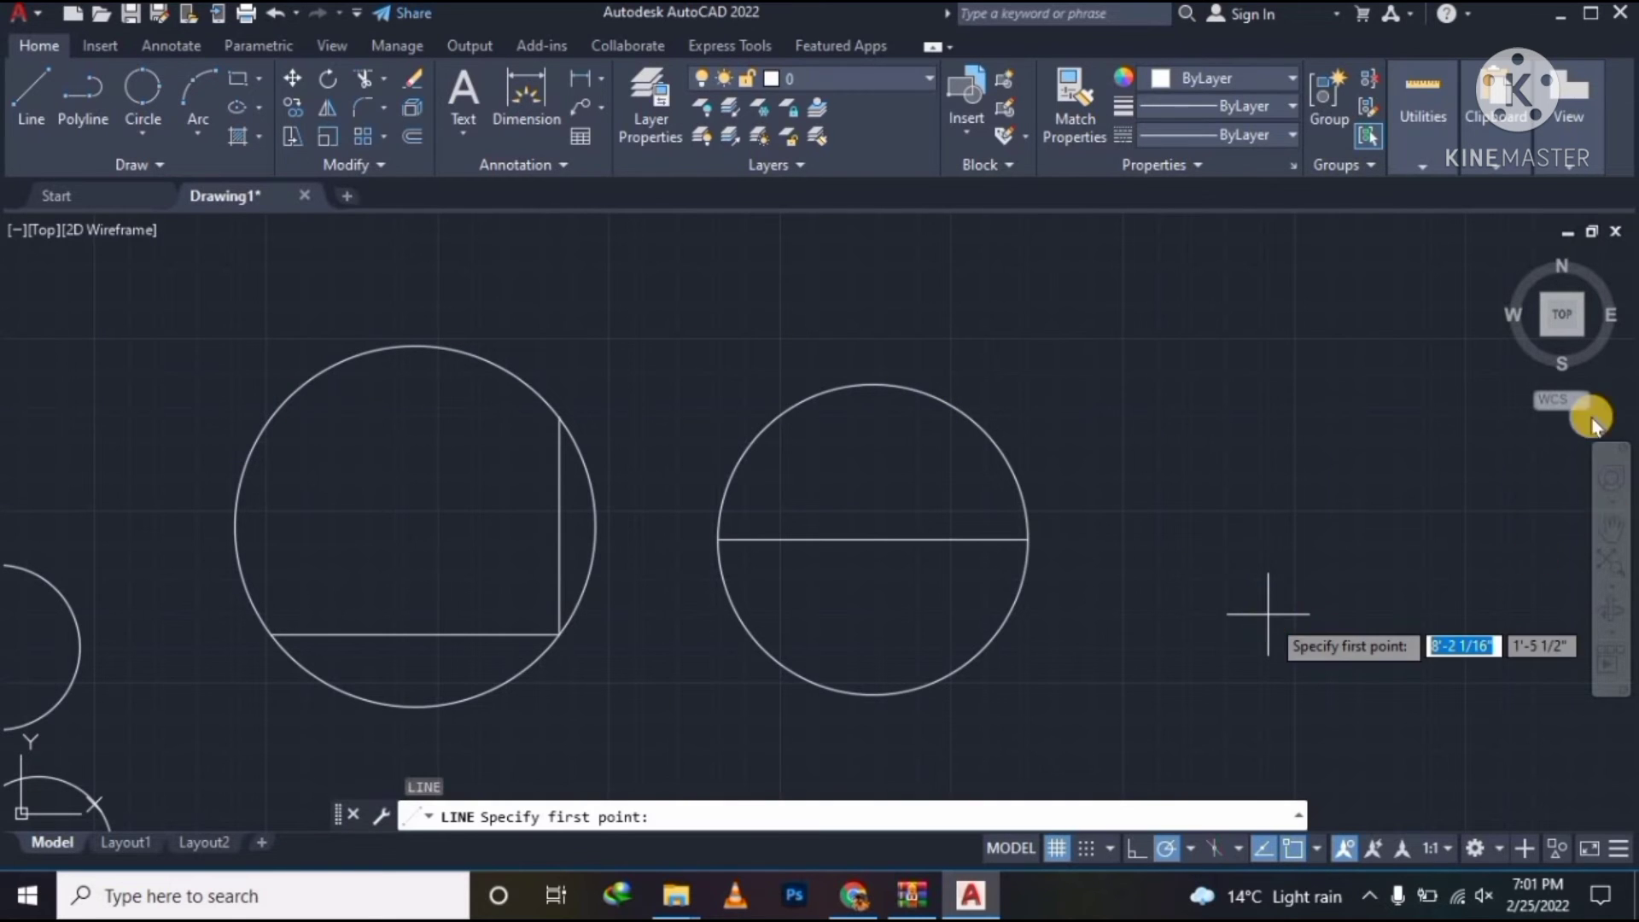
left_click(1227, 671)
left_click(1452, 450)
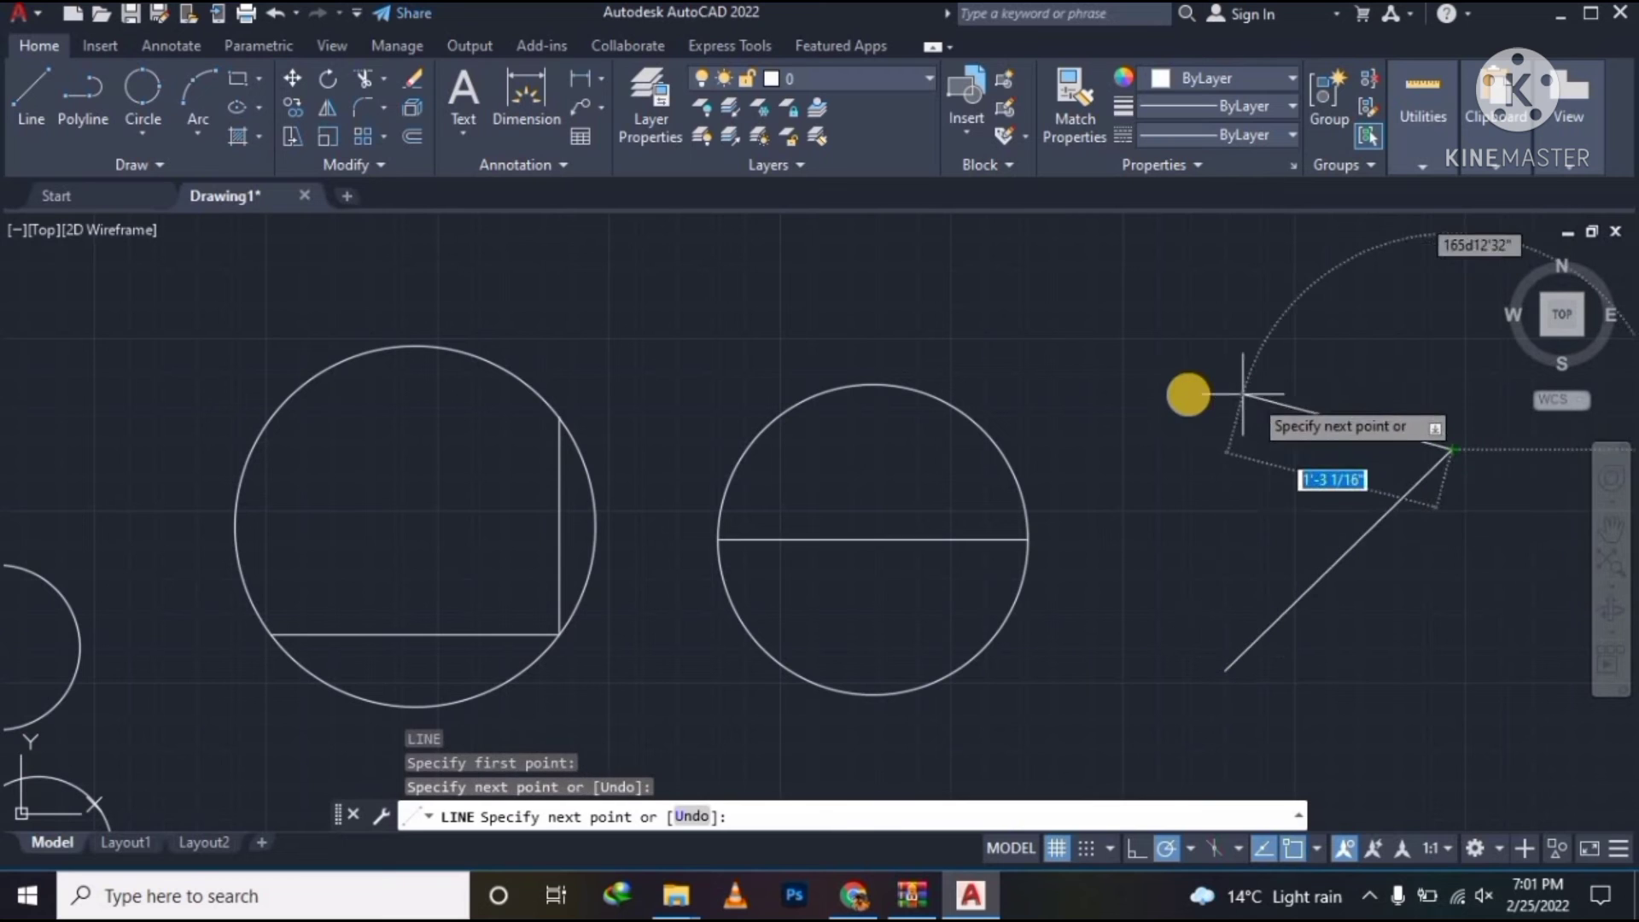
left_click(1053, 363)
key("Escape")
key("Escape")
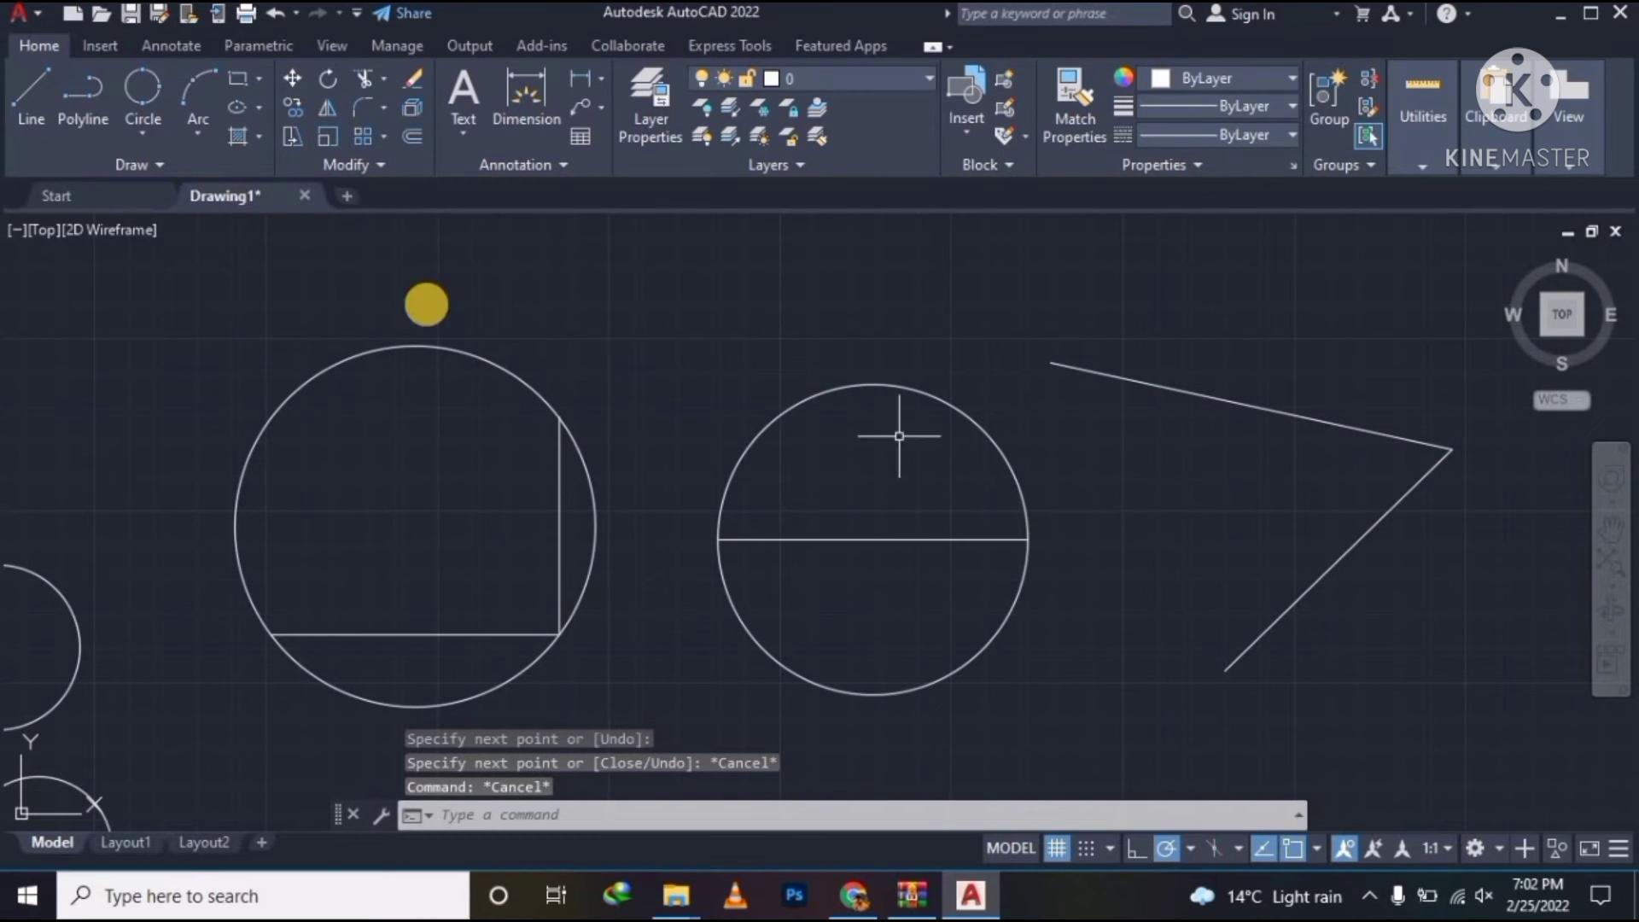
- Draw a Tan, Tan, Radius circle tangent to the lower and upper lines of the V, with a radius of 3"
left_click(139, 100)
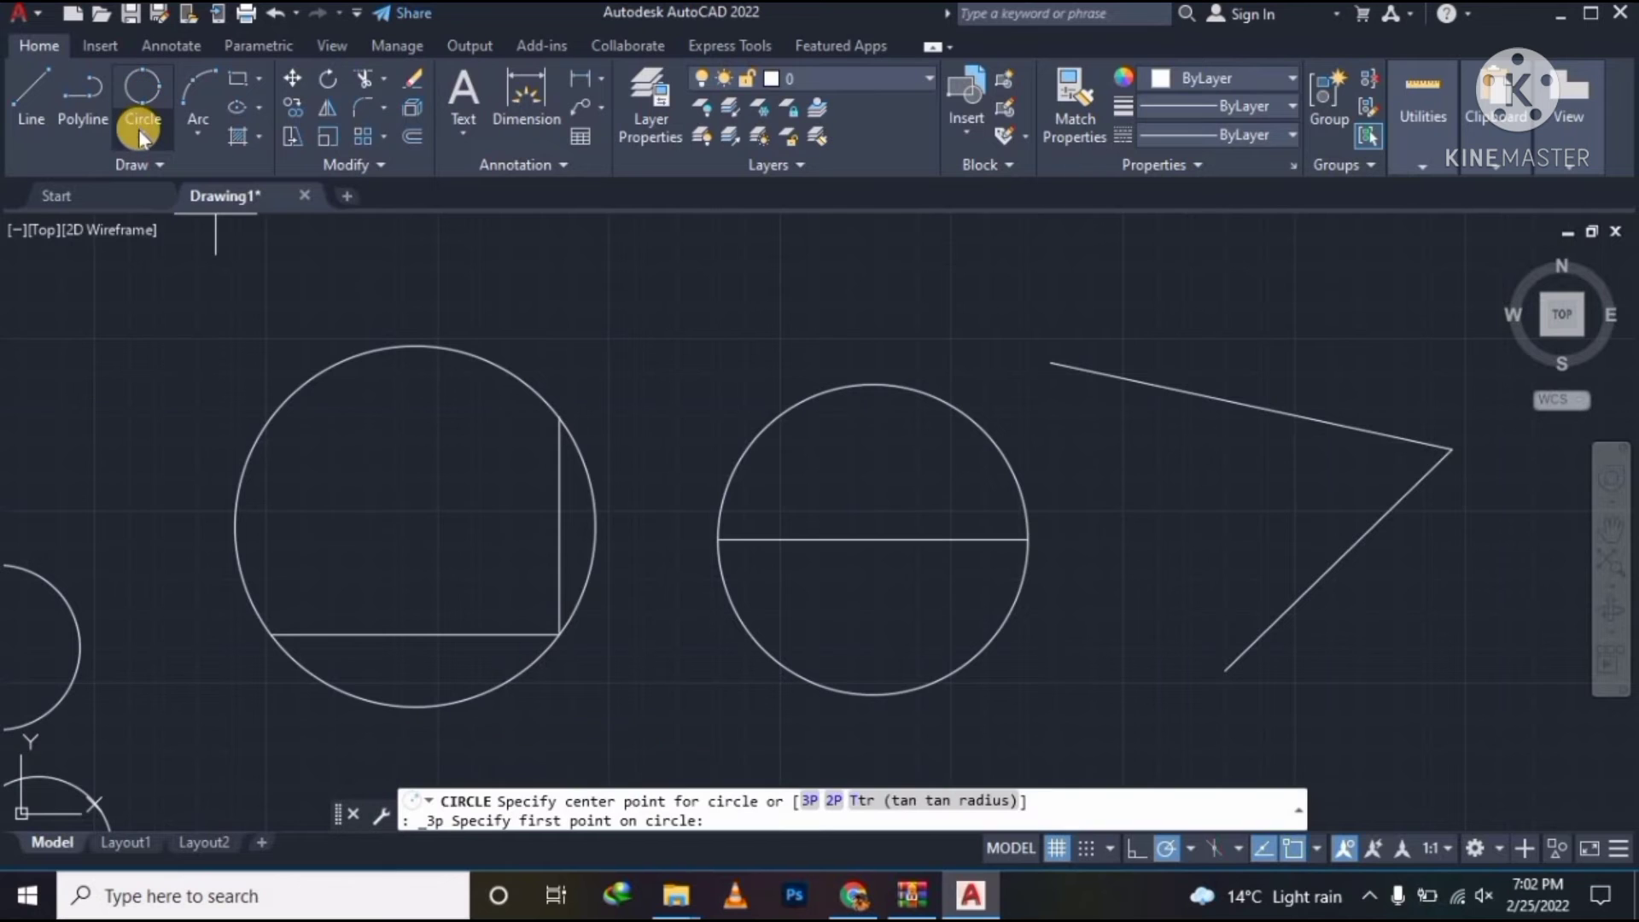
left_click(141, 132)
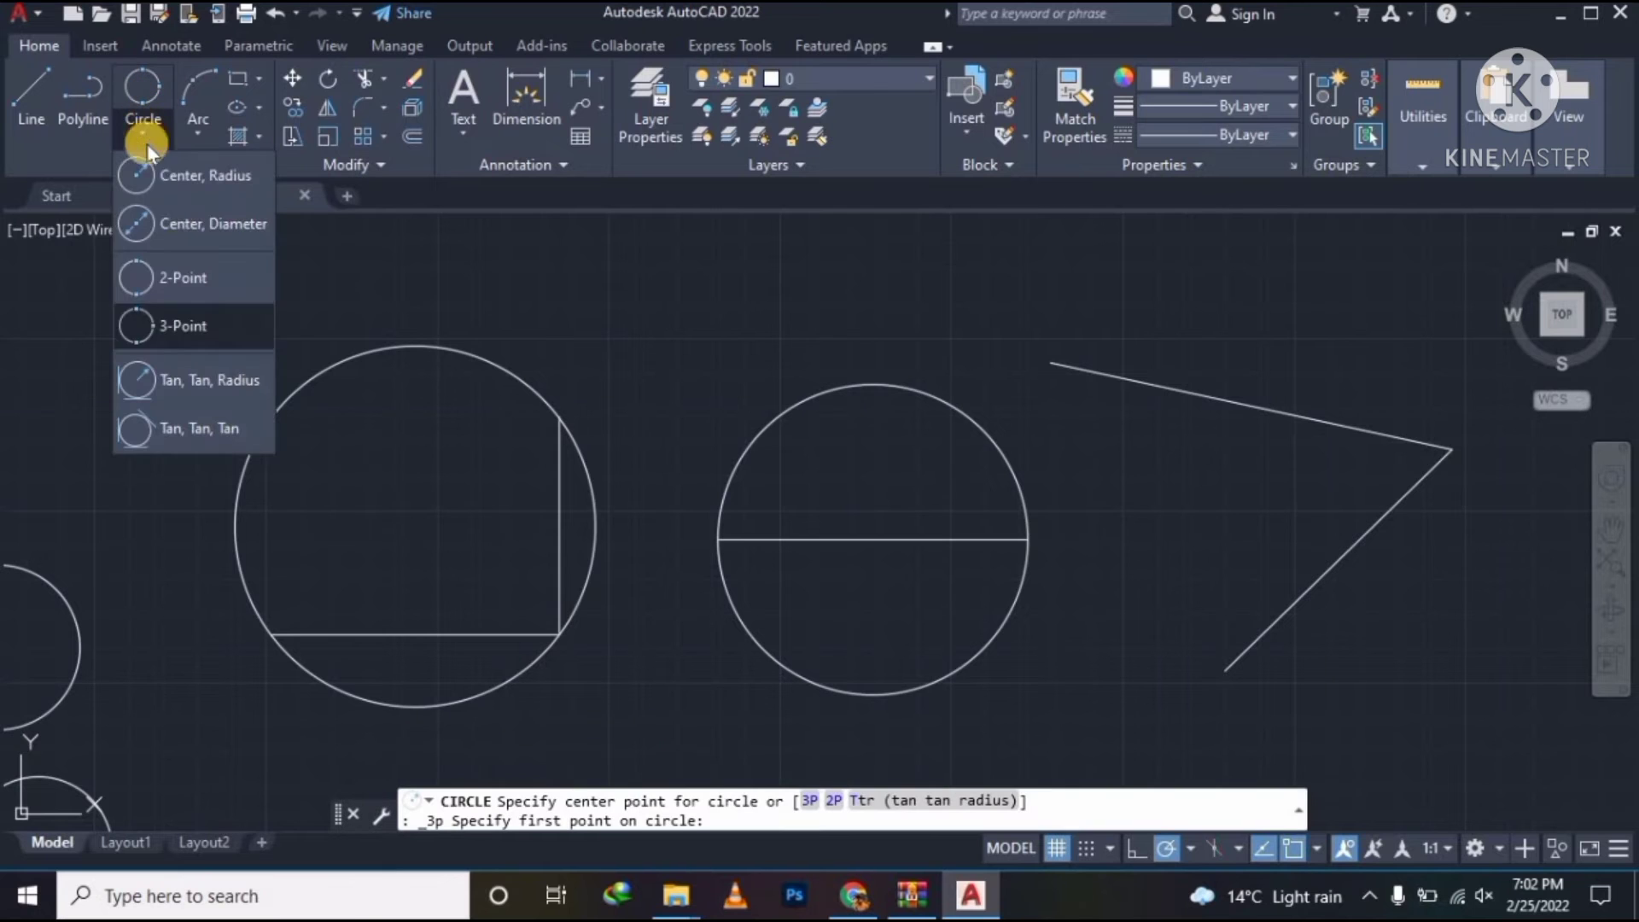
left_click(215, 382)
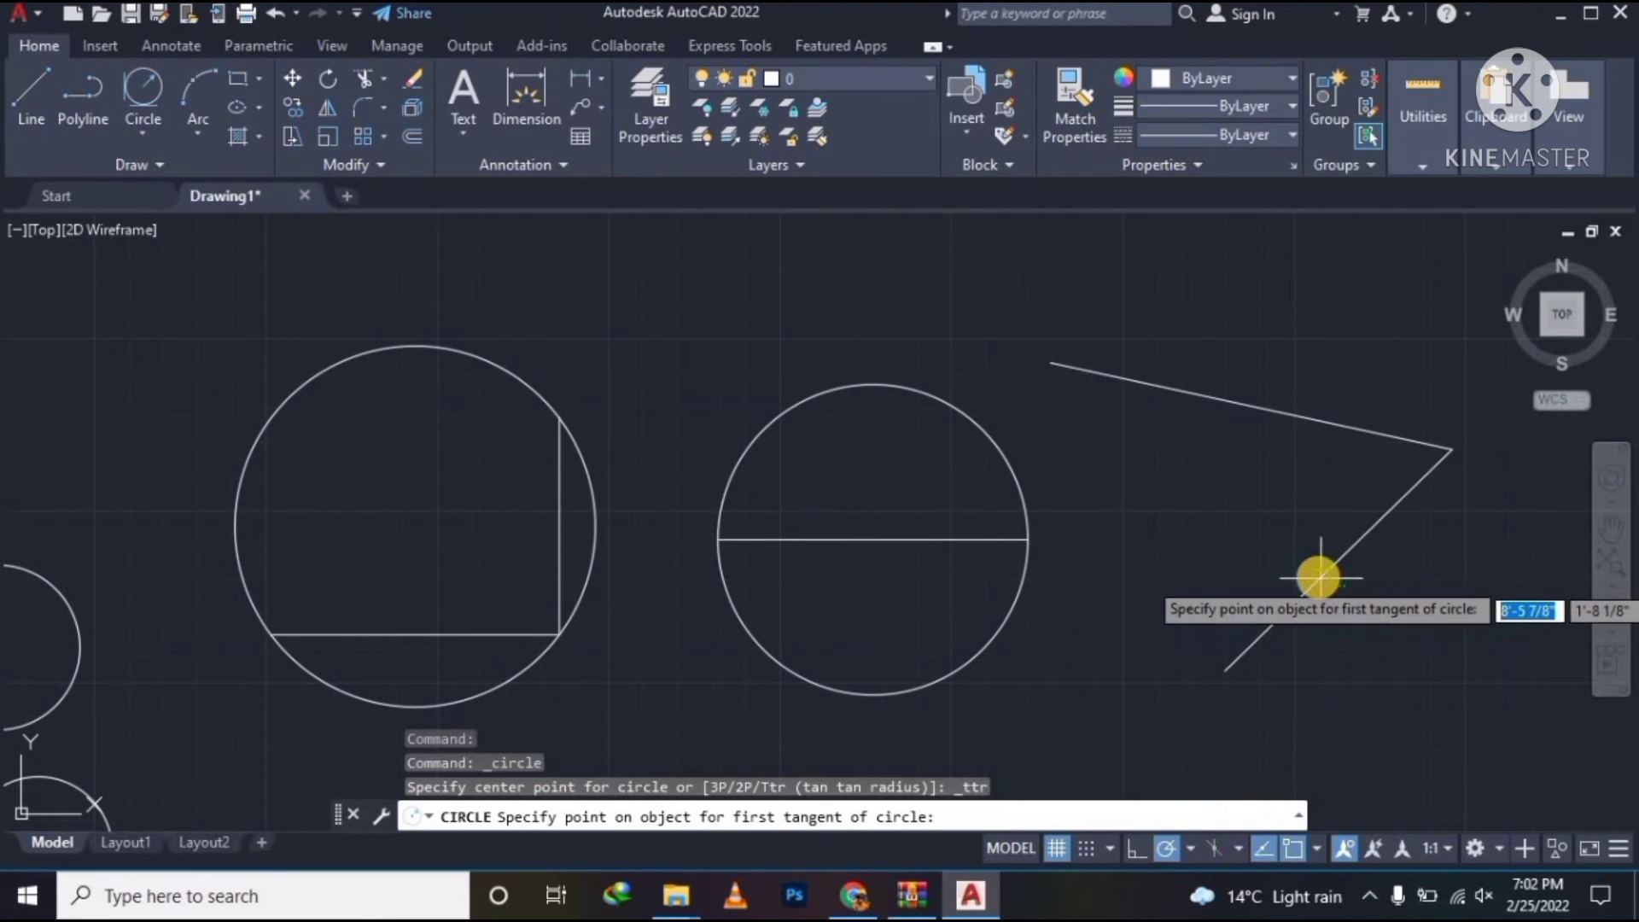
left_click(1319, 576)
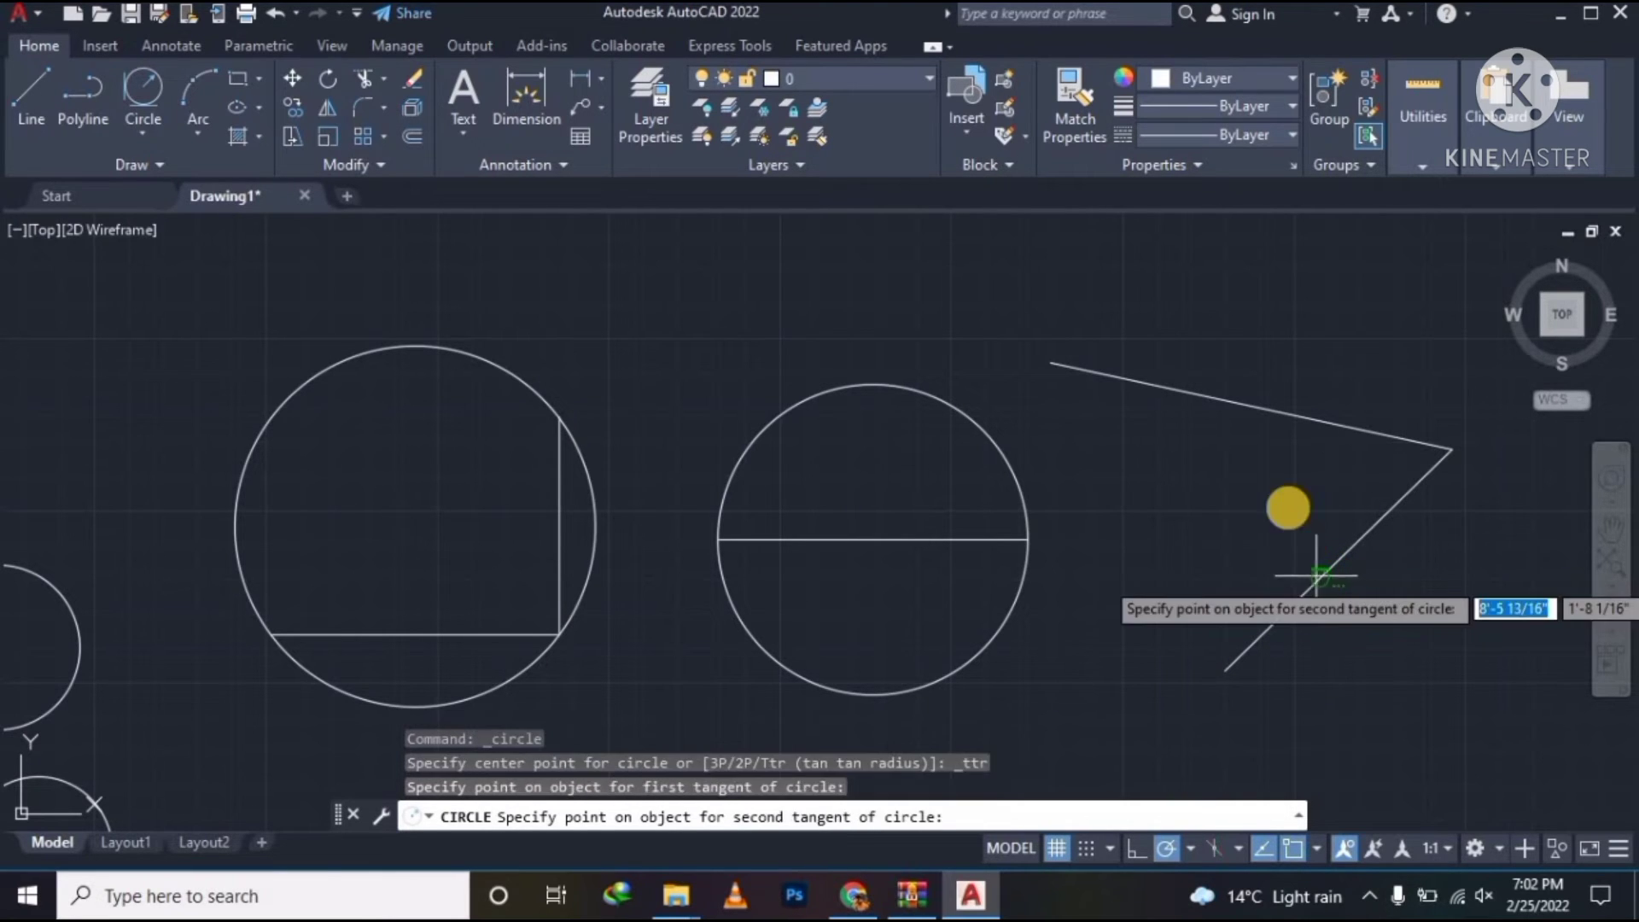
left_click(1263, 414)
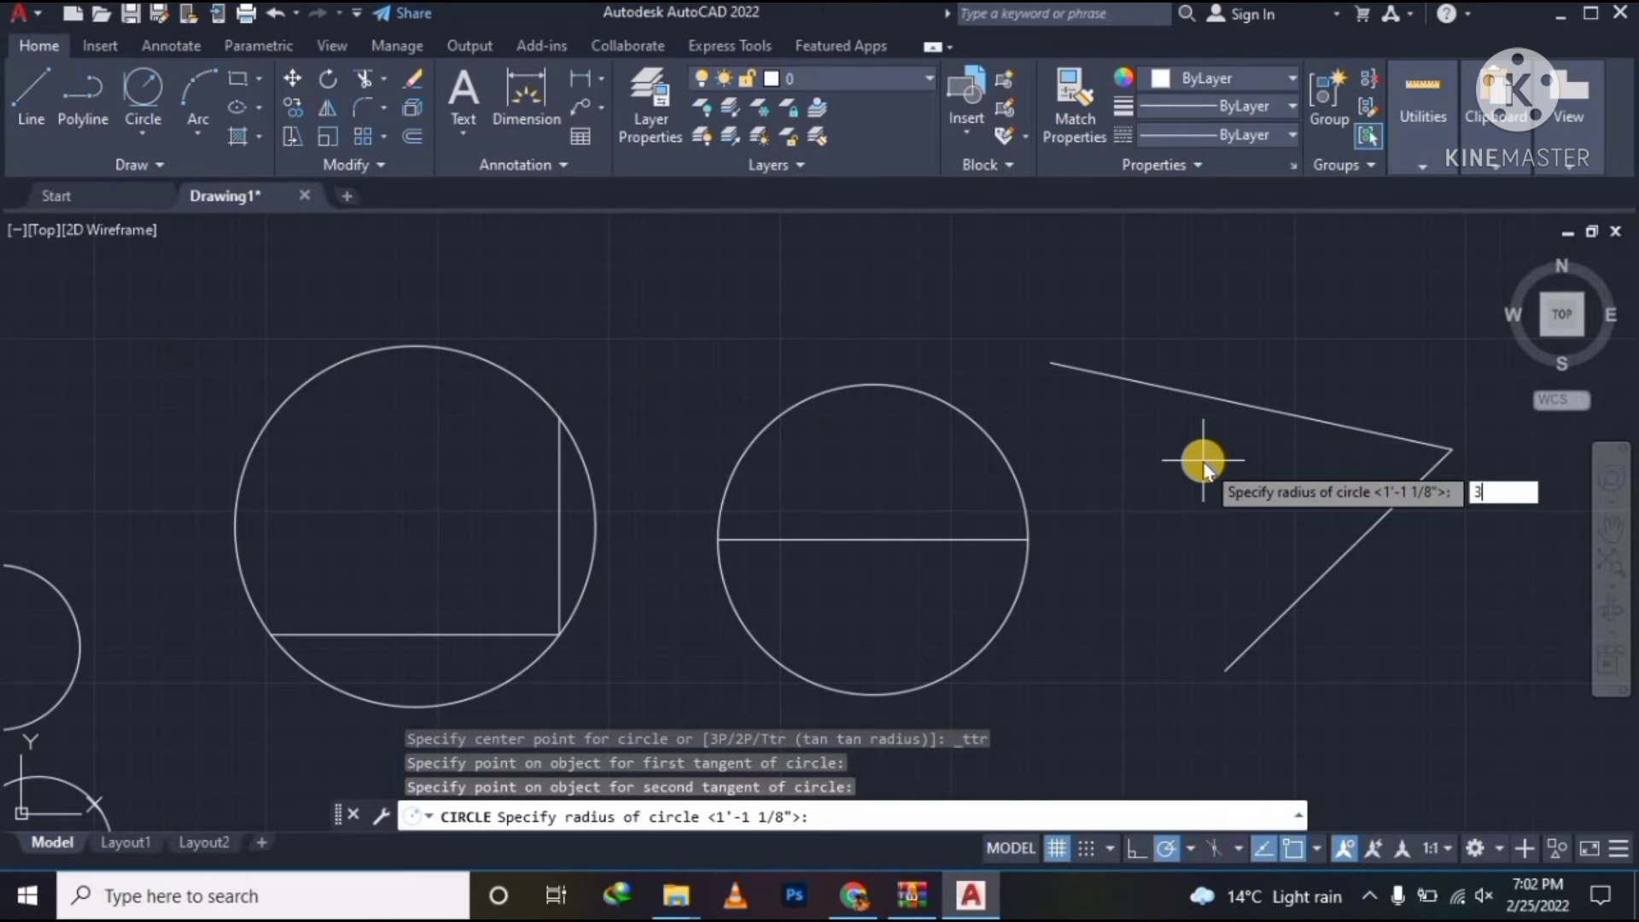
type("3")
key("Return")
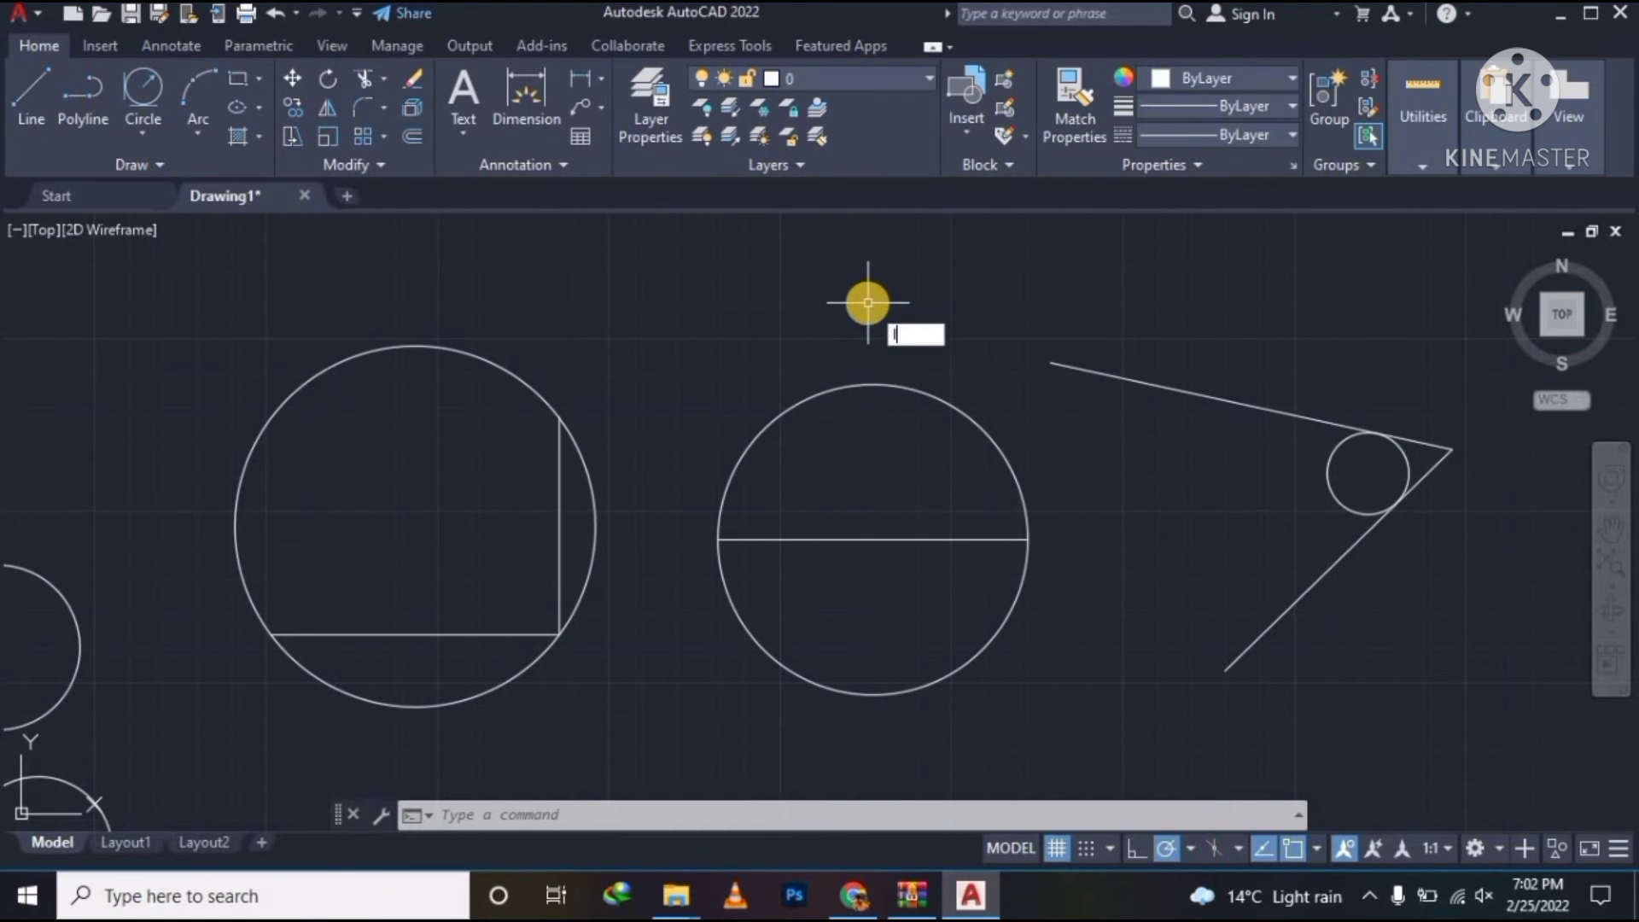
- Draw three connected lines forming a tilted, open-topped U shape above and between the two large circles
key("Return")
left_click(793, 248)
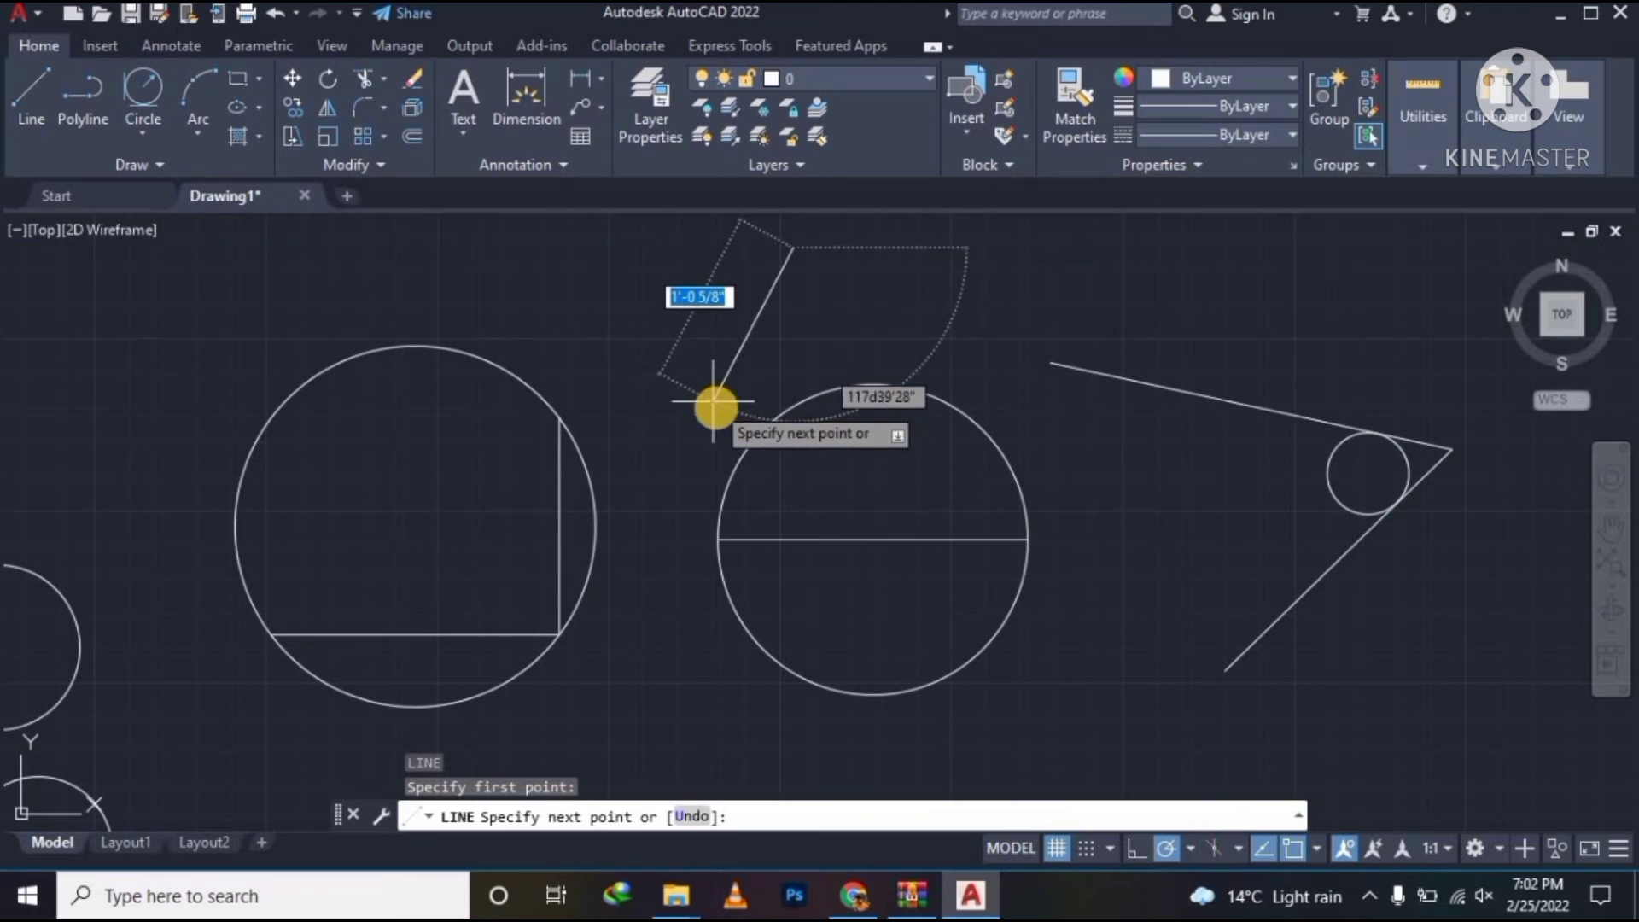
left_click(732, 408)
left_click(579, 357)
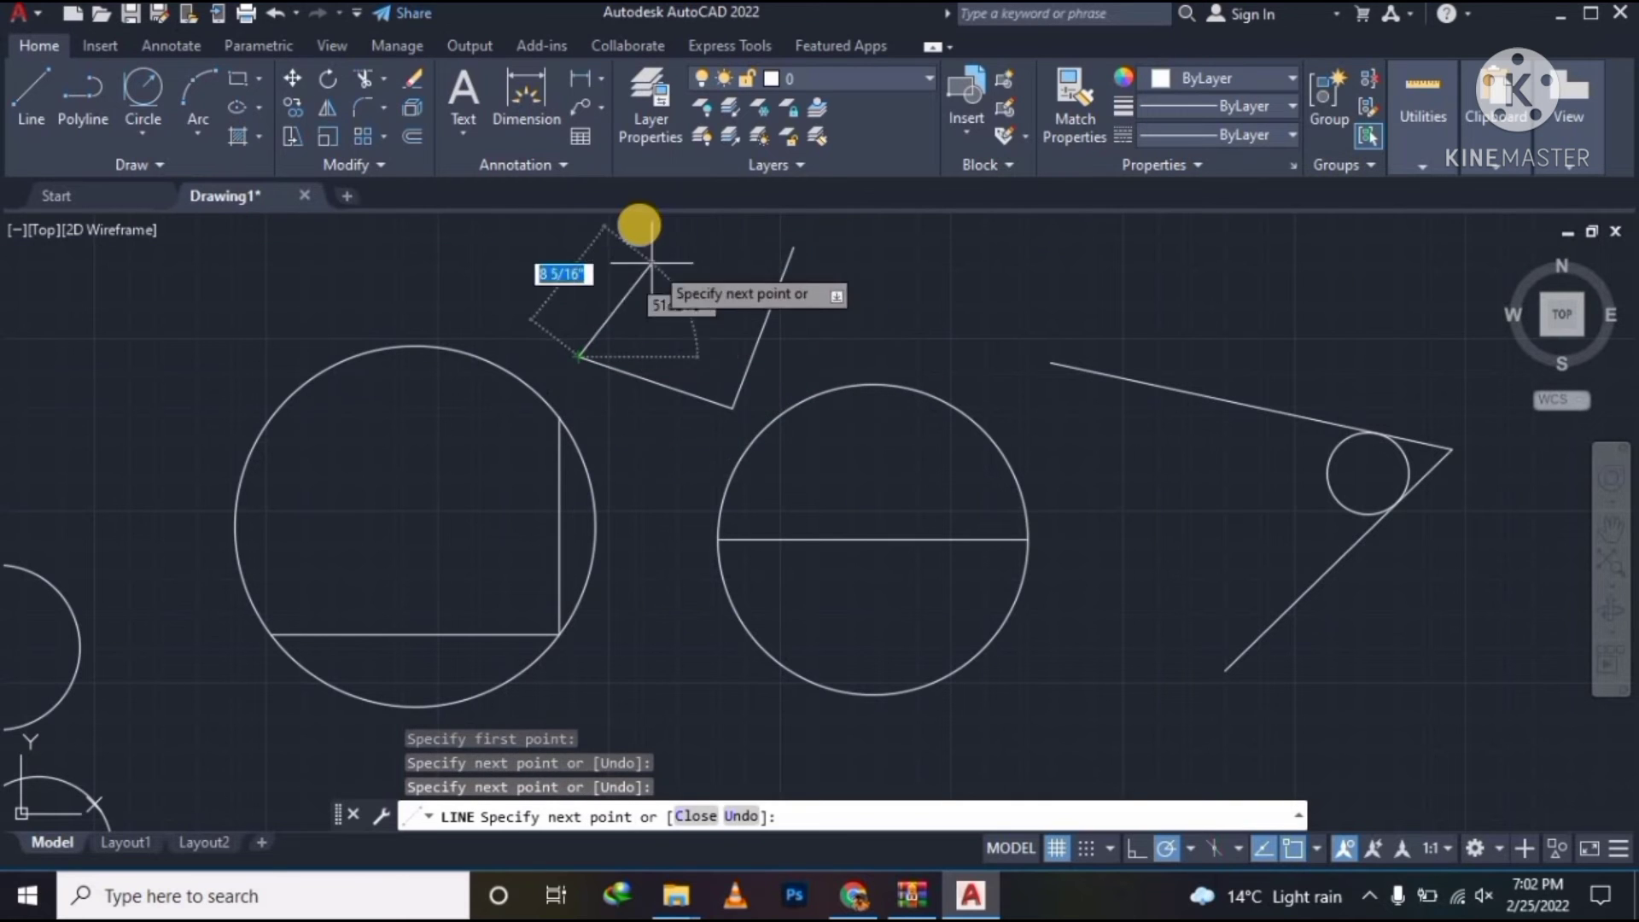
left_click(641, 219)
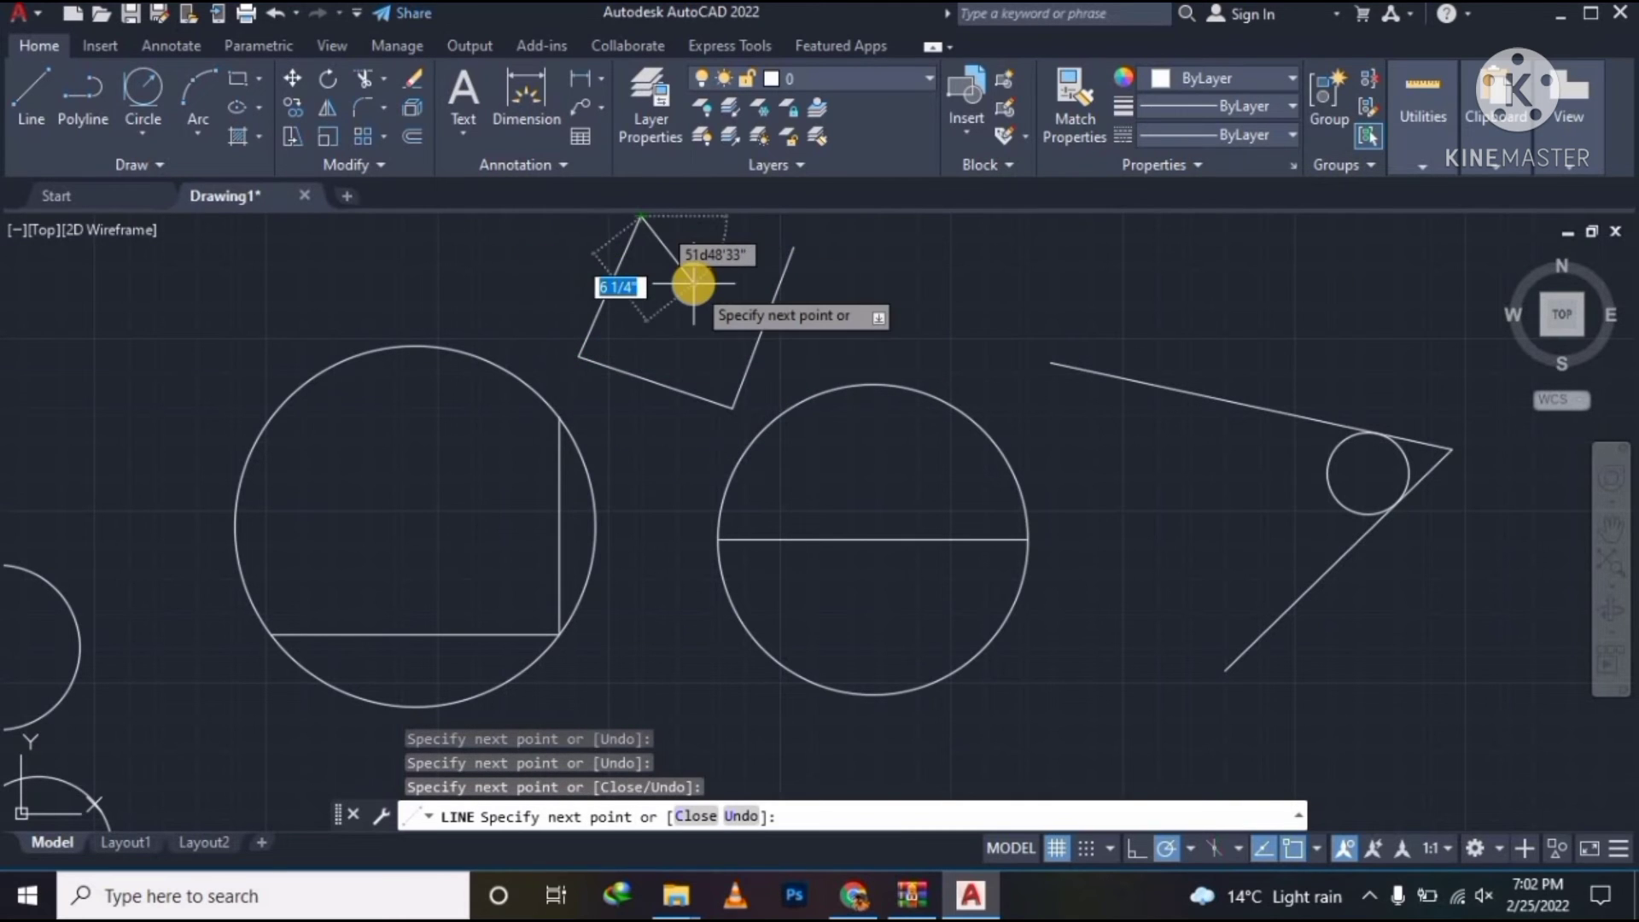
key("Escape")
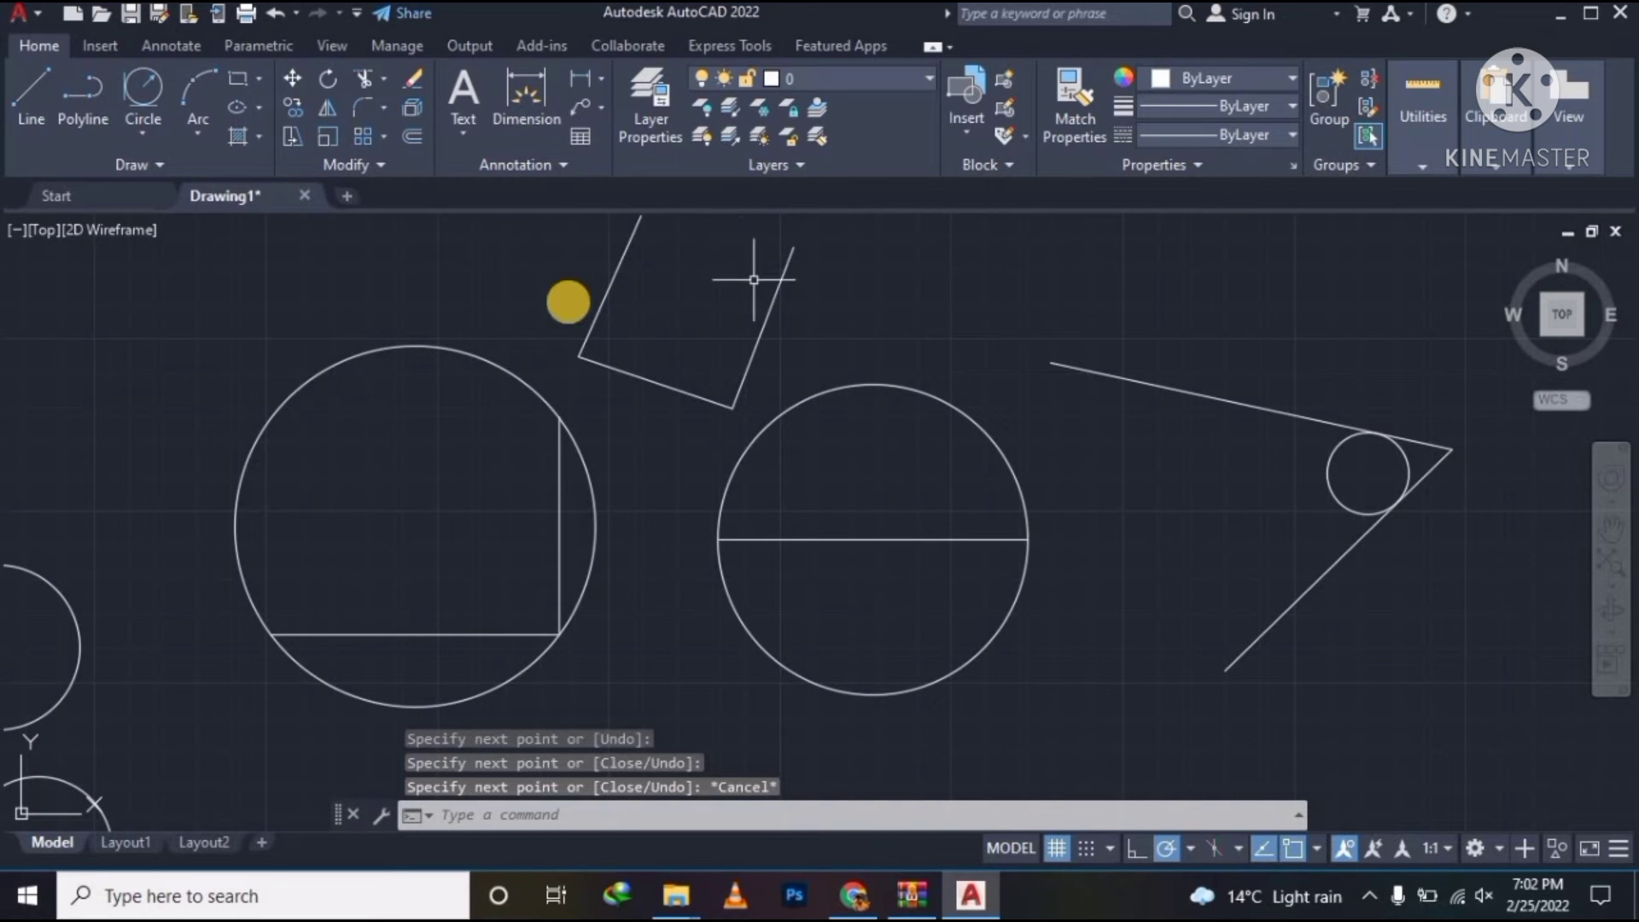
- Draw a Tan, Tan, Tan circle tangent to the right, bottom and left lines of the tilted U shape
left_click(144, 130)
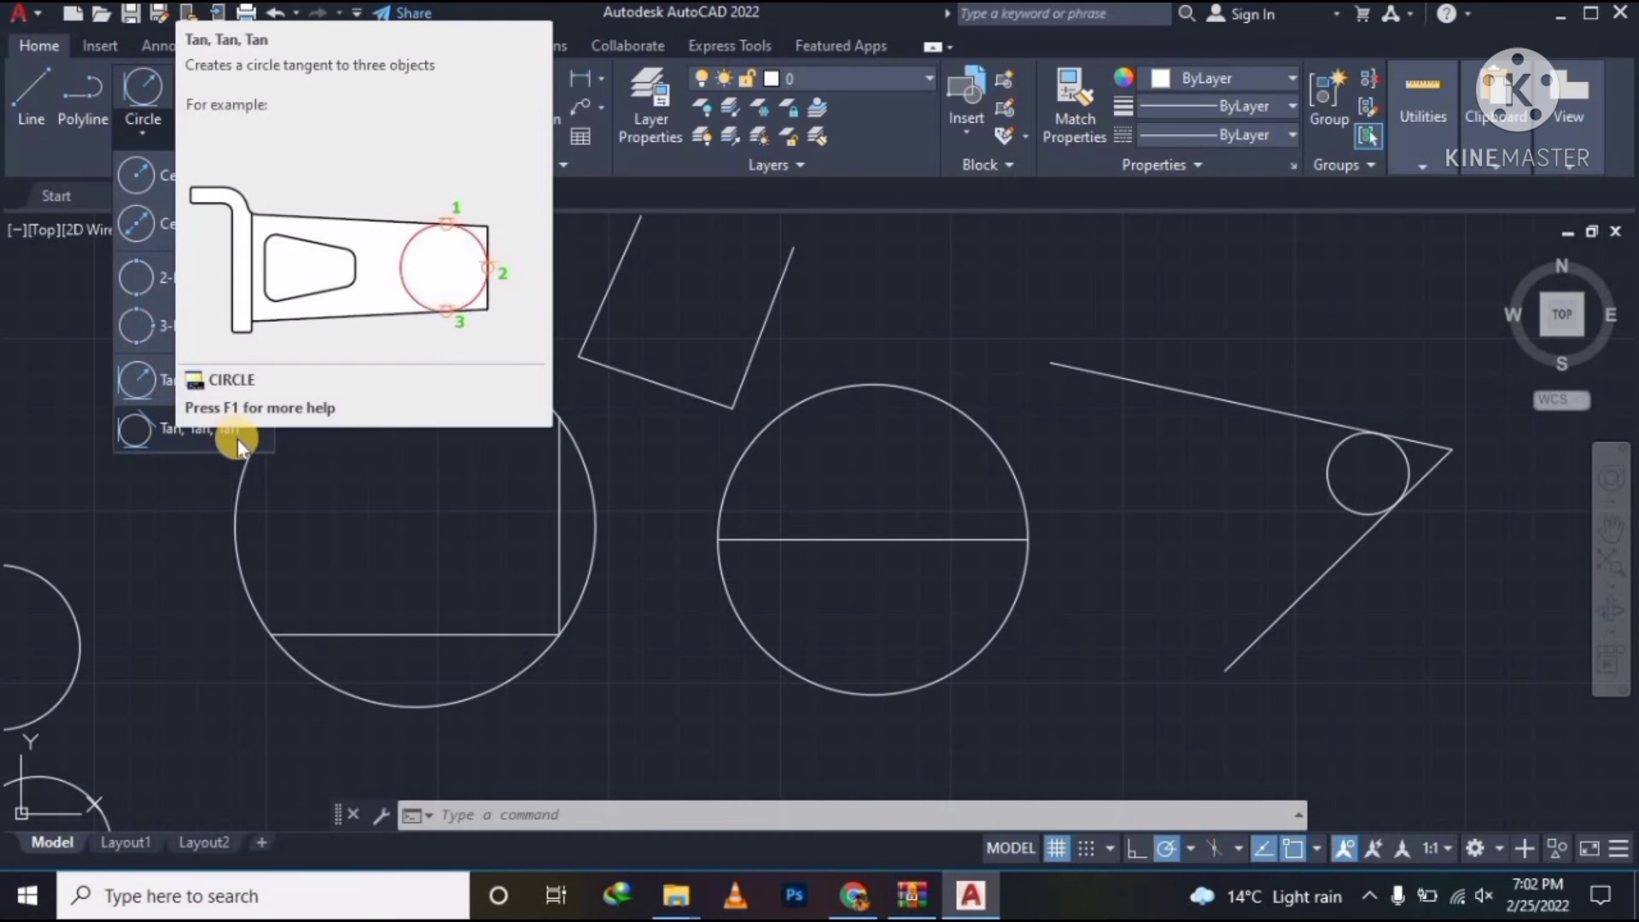
left_click(182, 432)
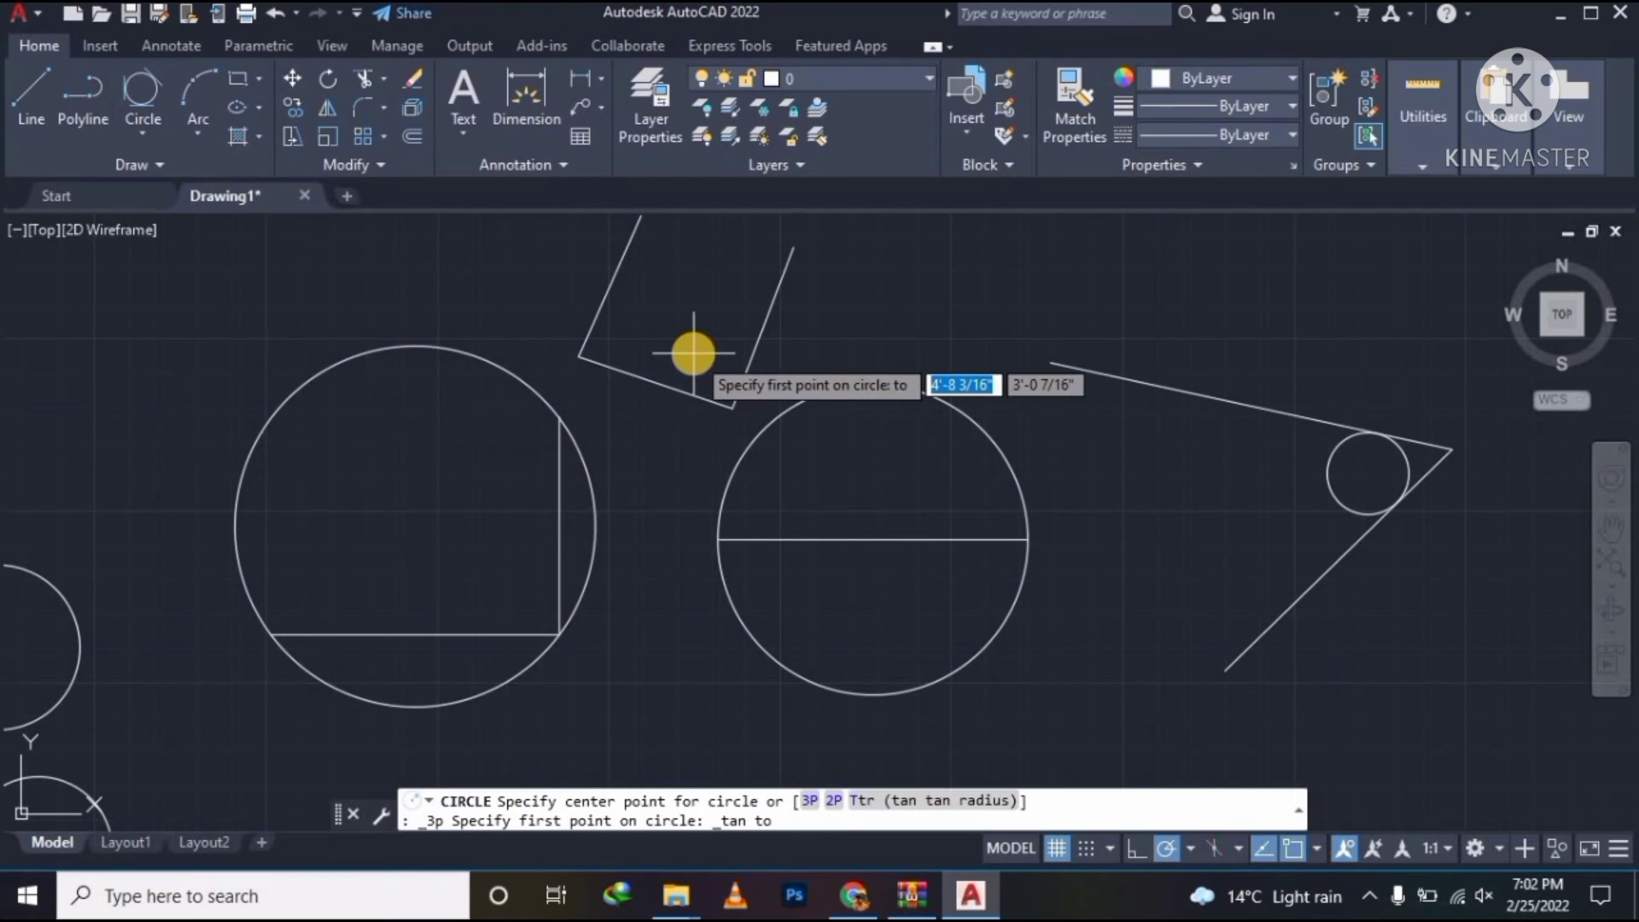
left_click(763, 326)
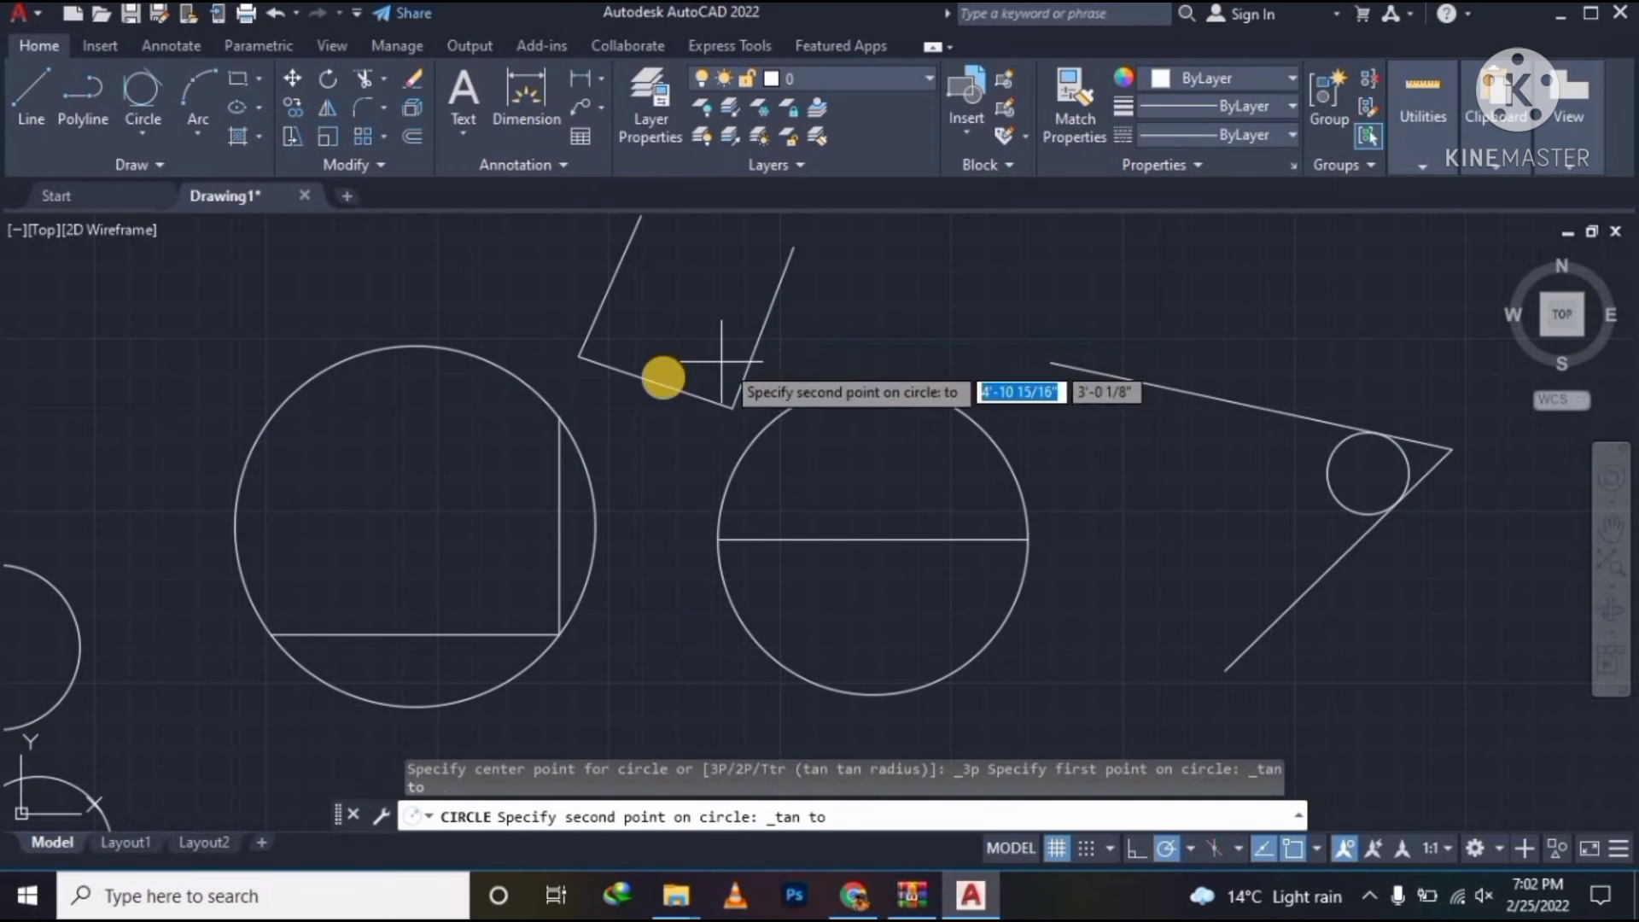
left_click(649, 376)
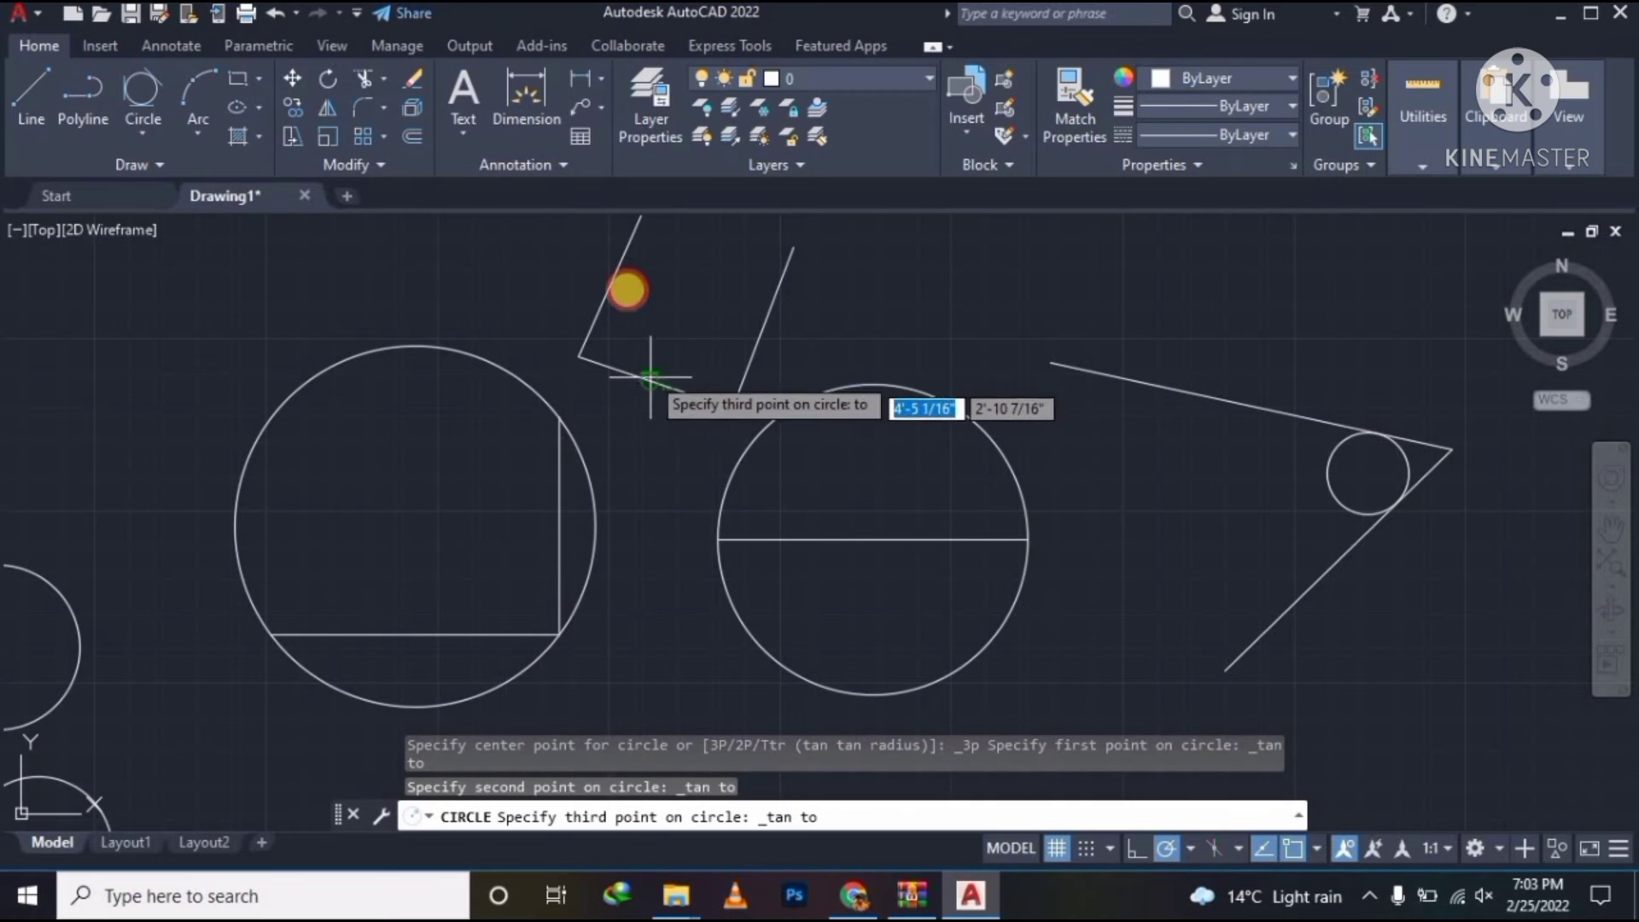
left_click(621, 271)
- Draw a second circle tangent to both lines of the V using the CIRCLE command's Ttr option with a 4" radius
scroll(683, 359, "down", 3)
scroll(739, 381, "up", 5)
scroll(688, 376, "down", 5)
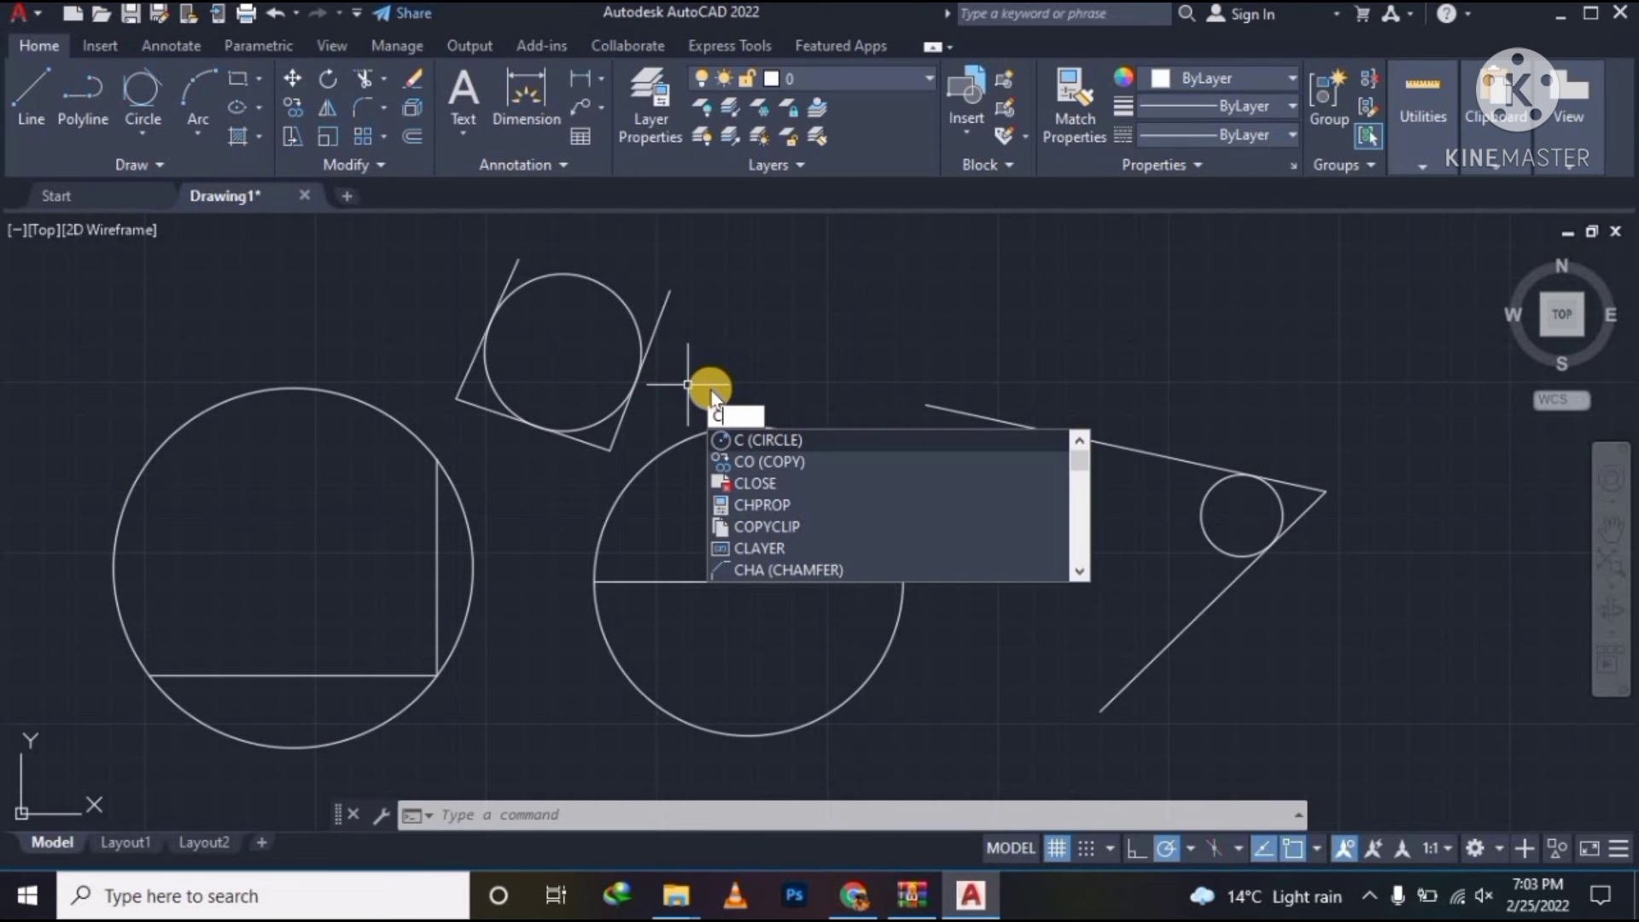
key("Return")
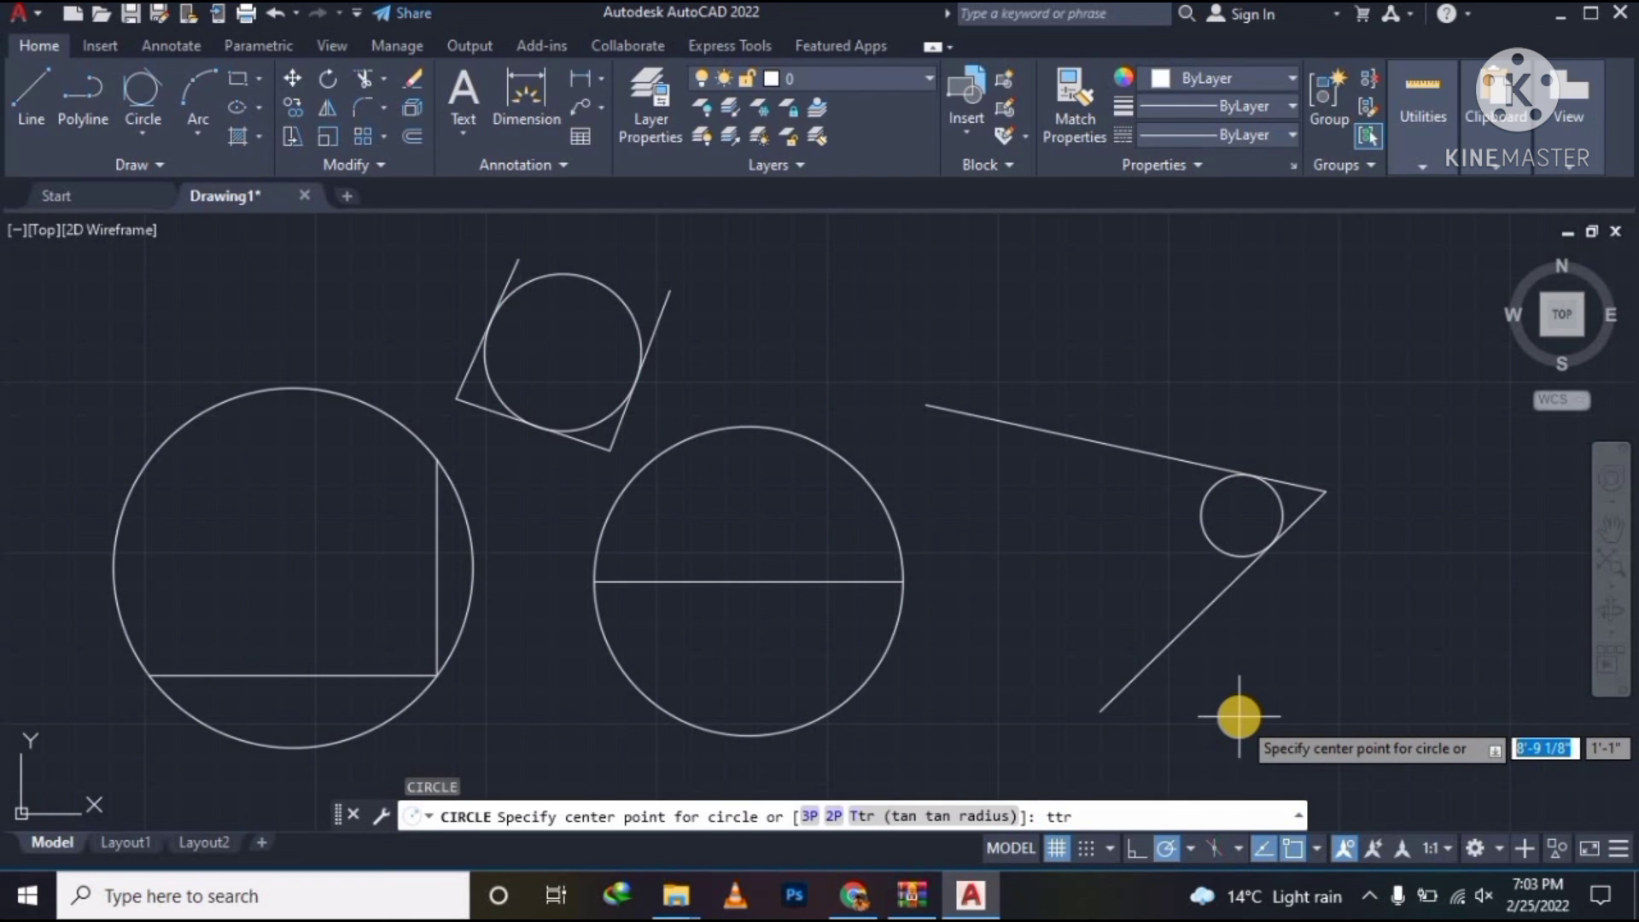
key("Return")
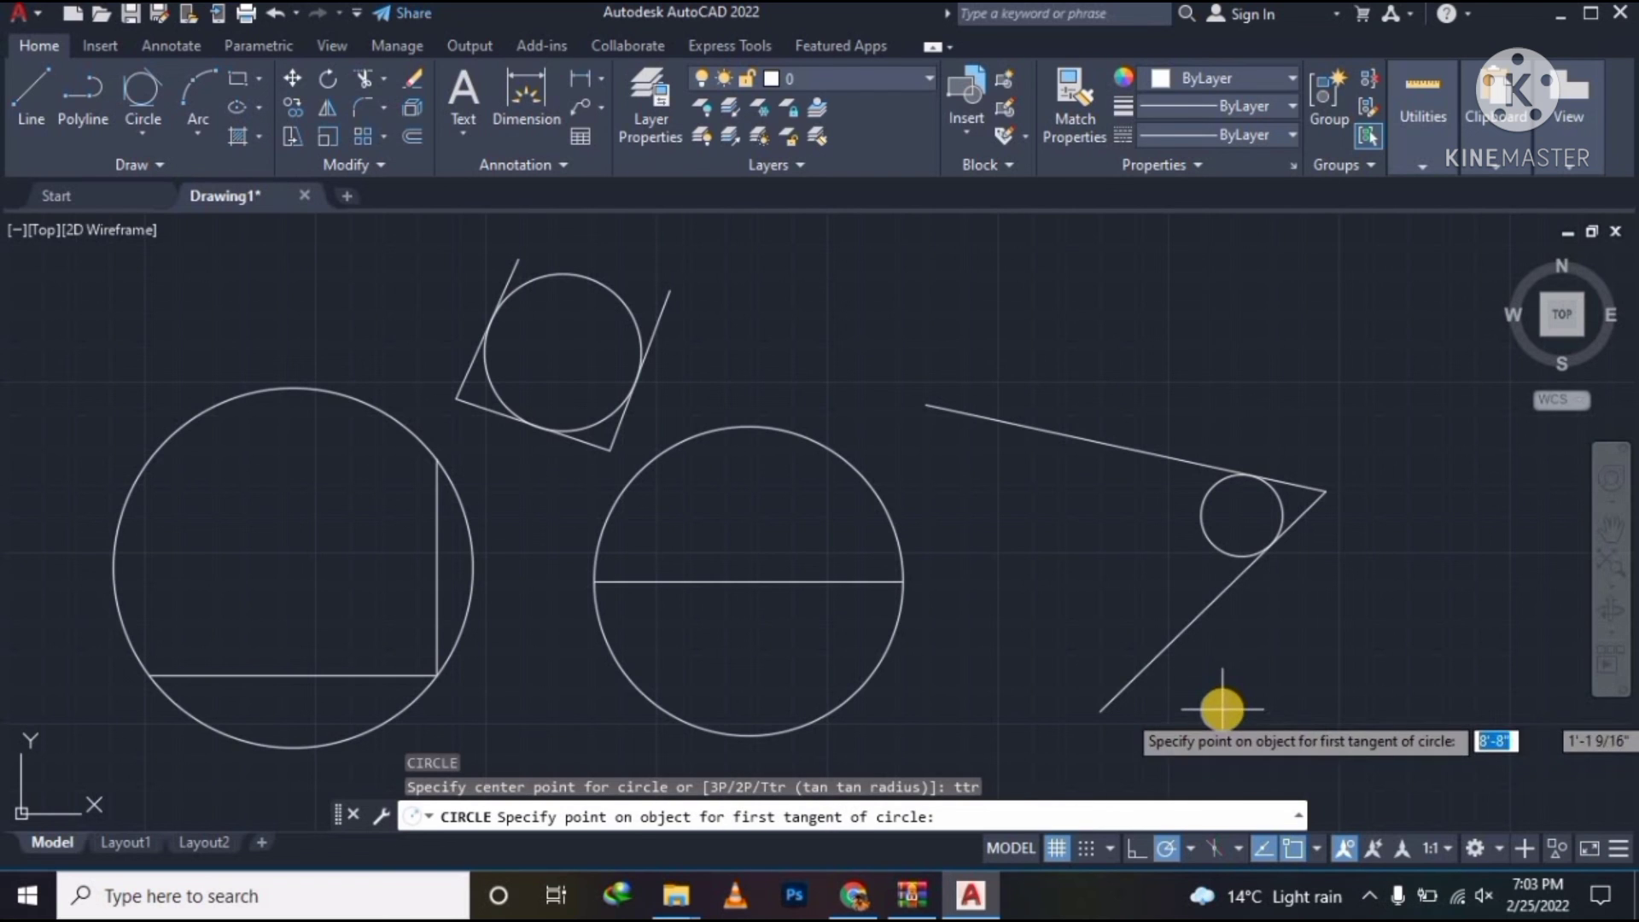
left_click(1194, 623)
left_click(1121, 444)
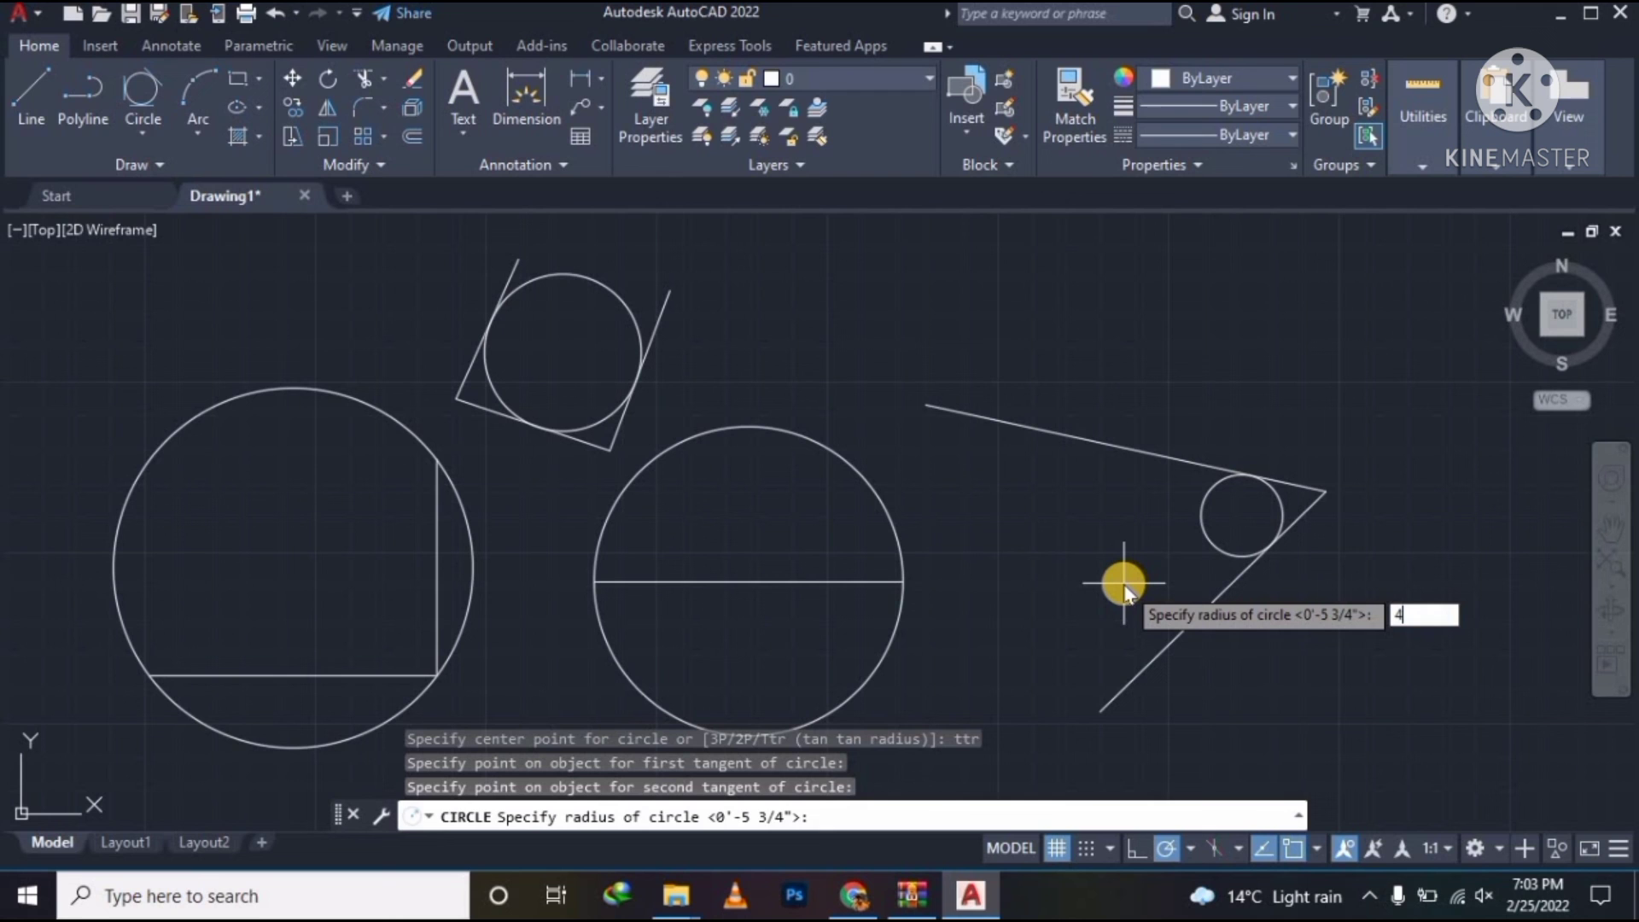
key("Return")
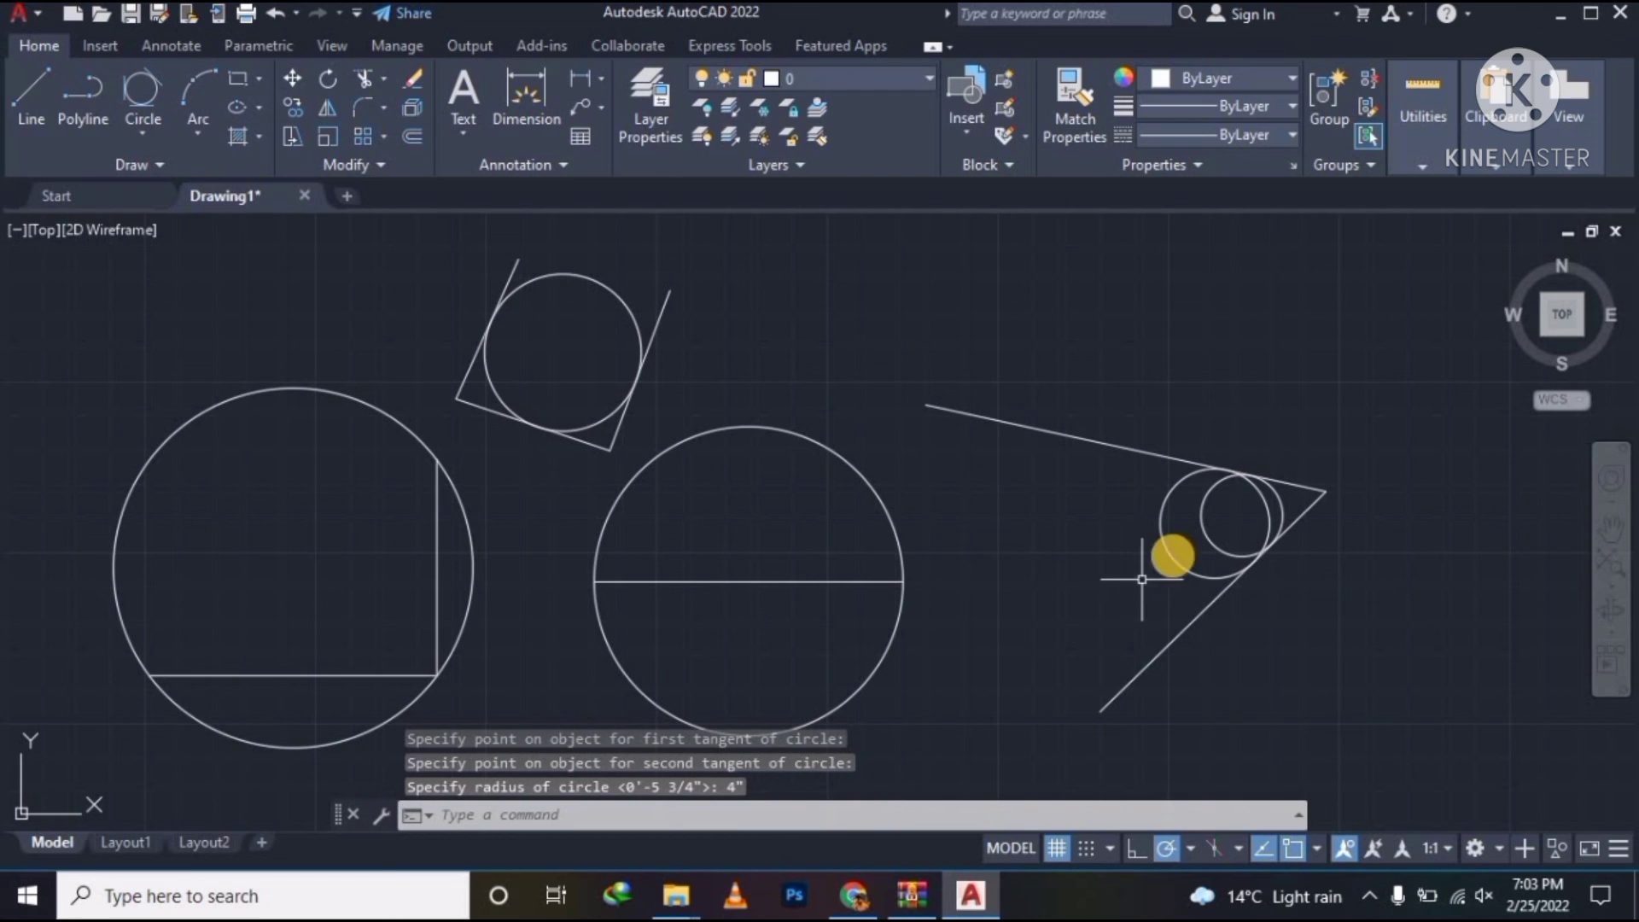